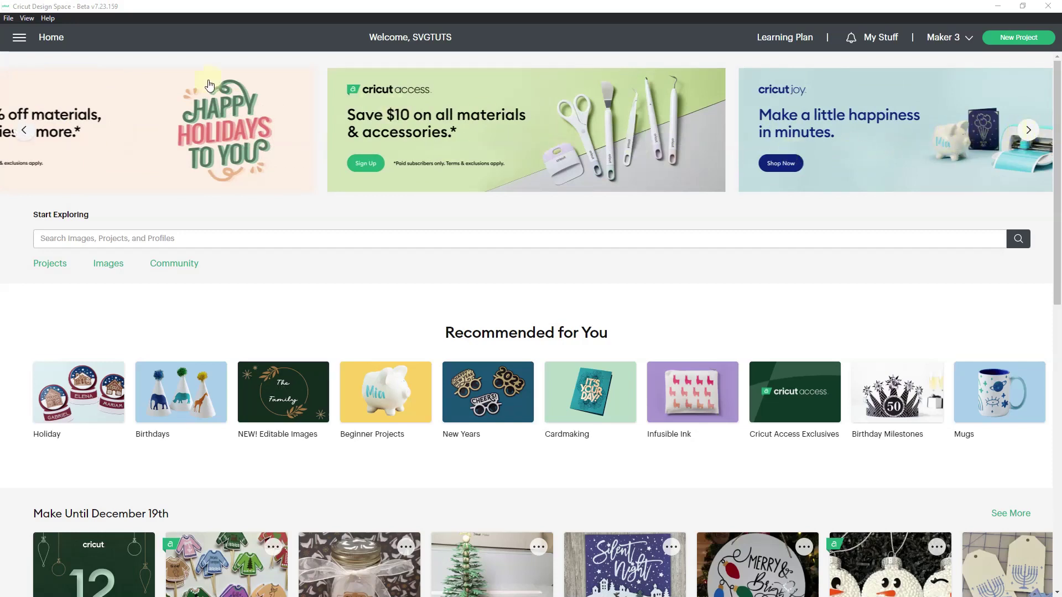
- Open the What's New 7.23 release notes from the menu and scroll through them
click(19, 37)
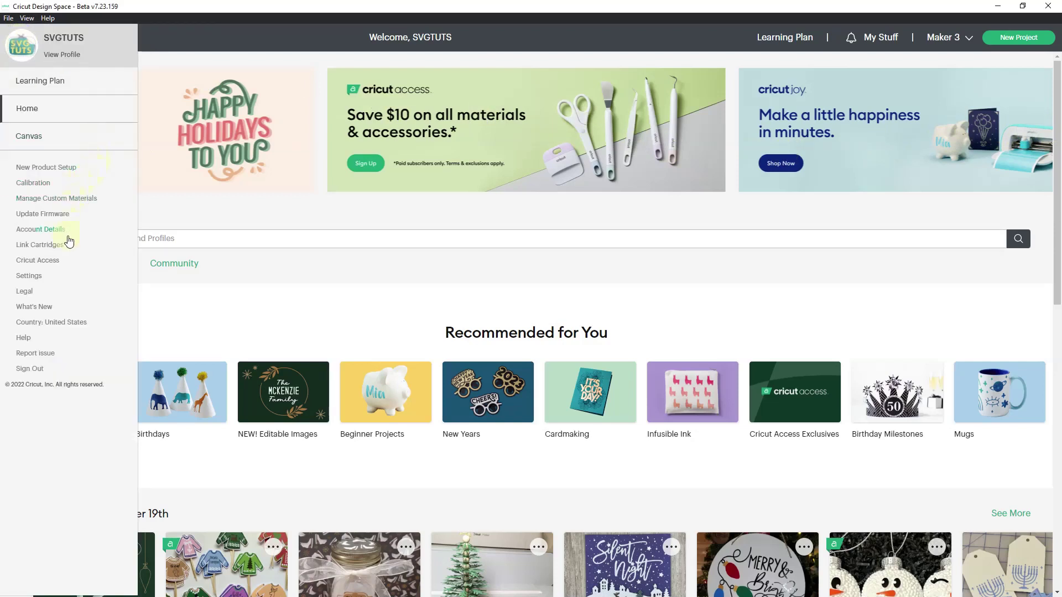
click(44, 307)
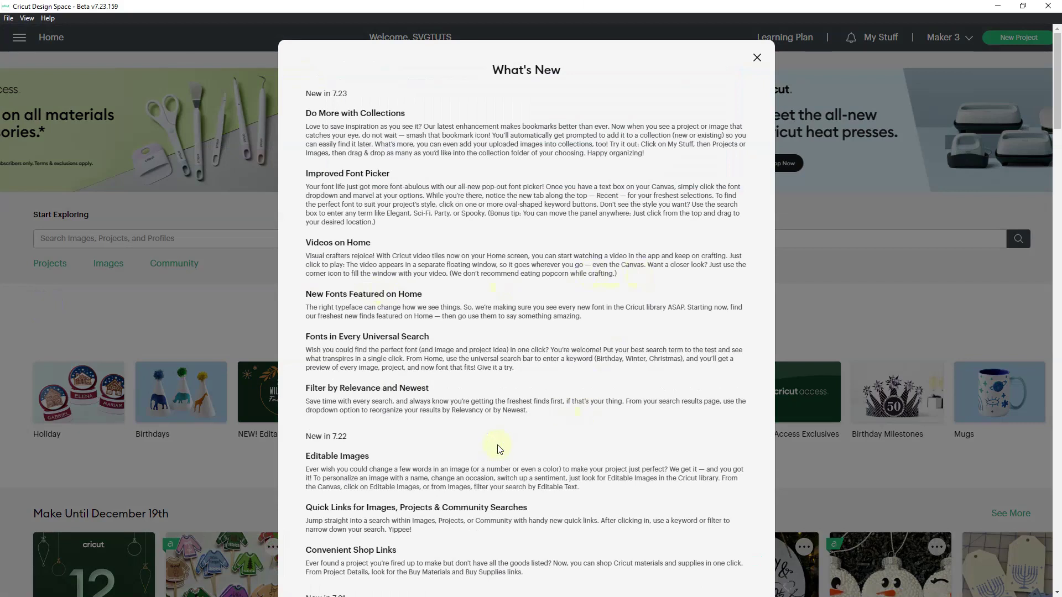
scroll(499, 445, down, 1)
scroll(499, 445, down, 6)
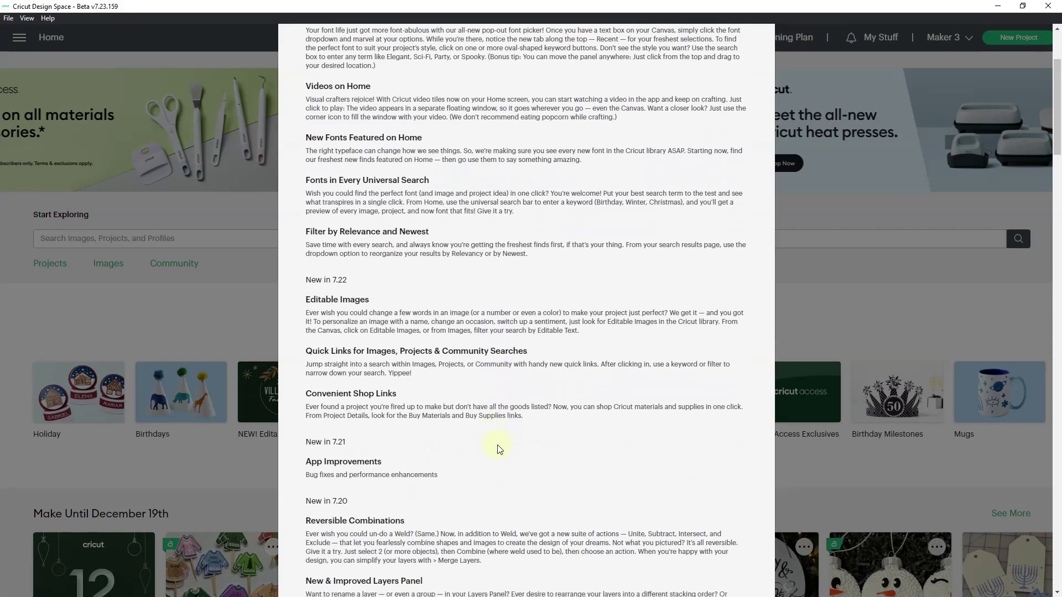
drag(370, 258, 306, 257)
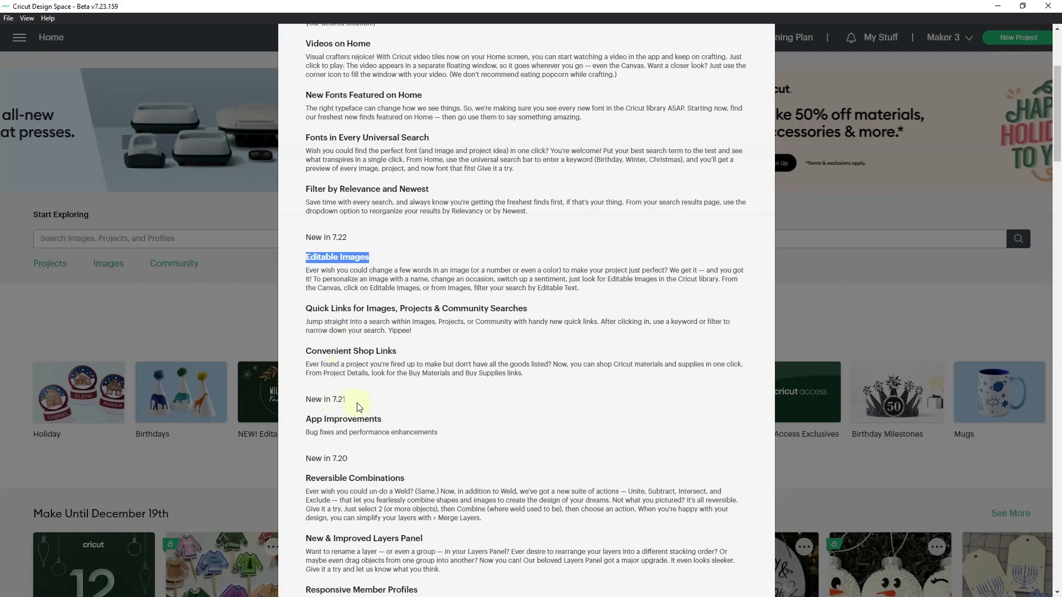
click(388, 254)
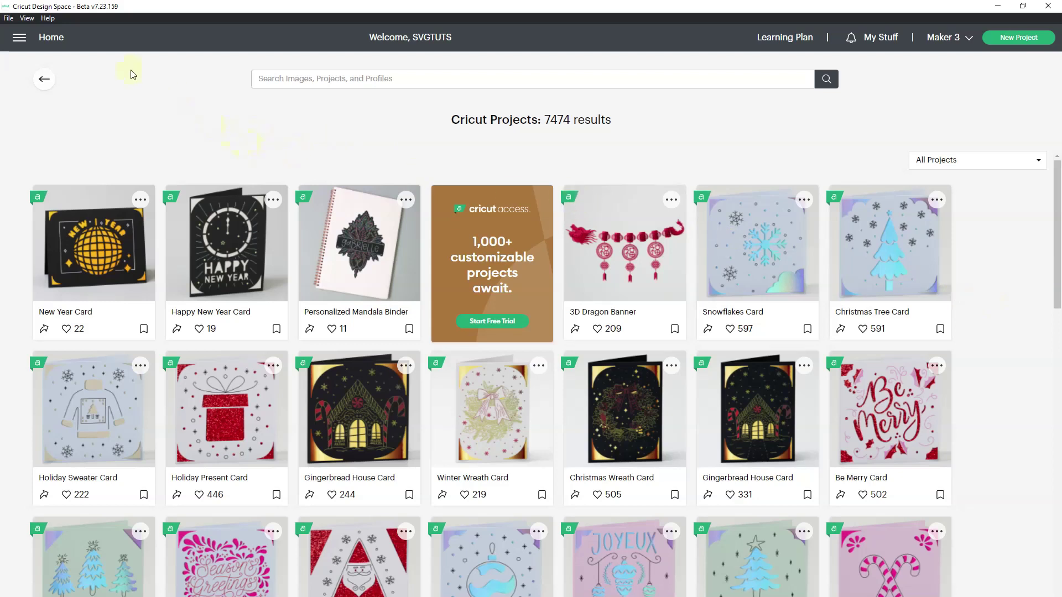
click(8, 20)
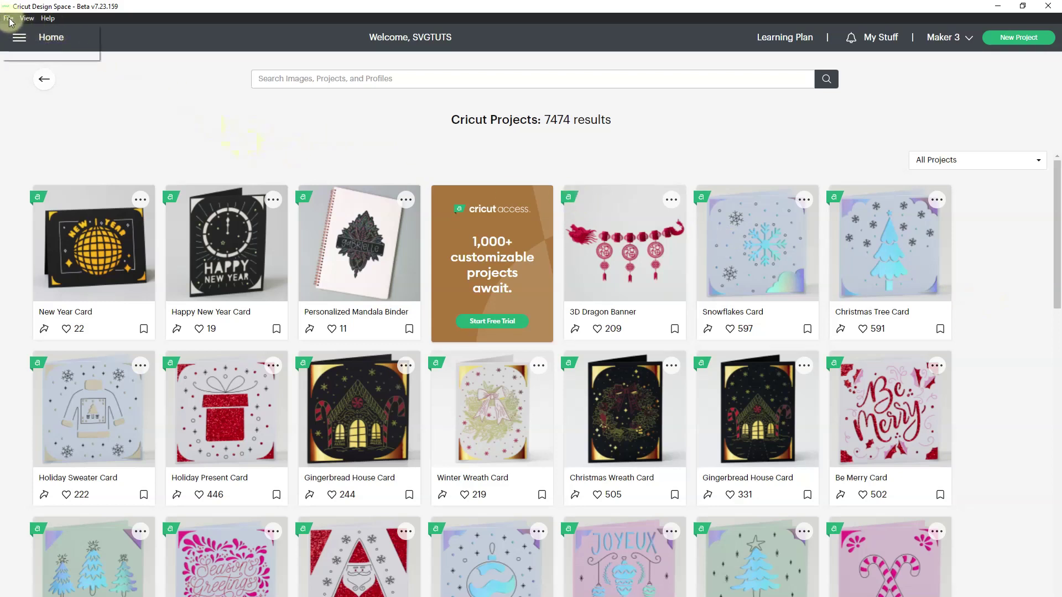
click(246, 28)
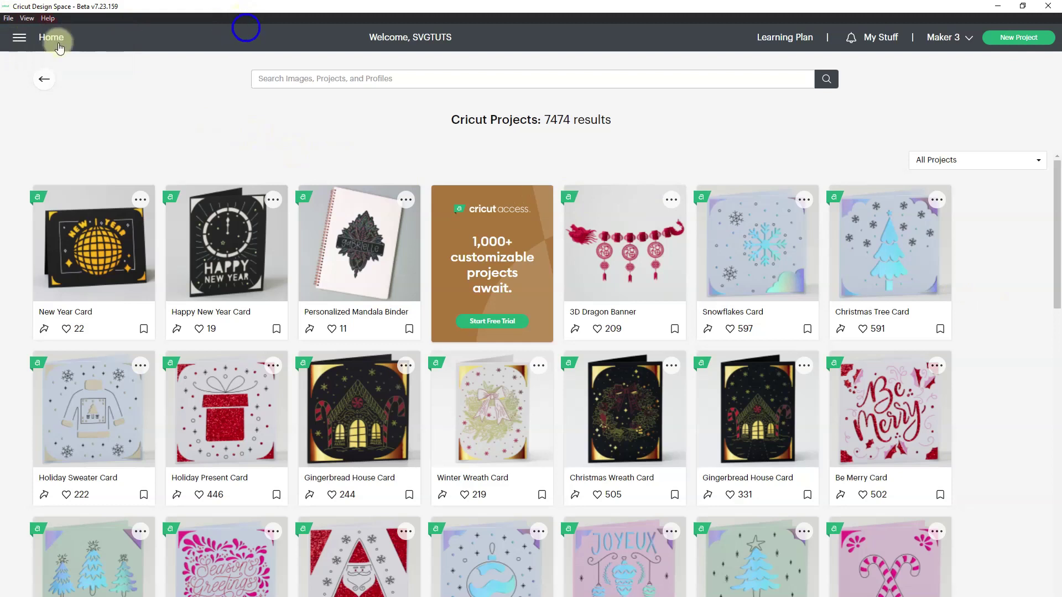
click(20, 37)
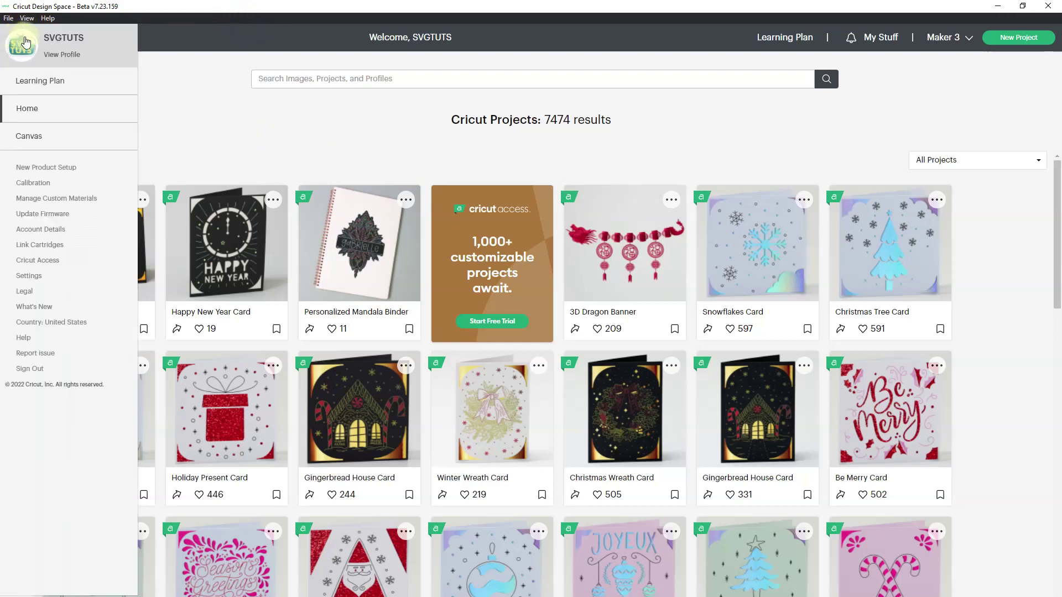
click(179, 45)
click(17, 43)
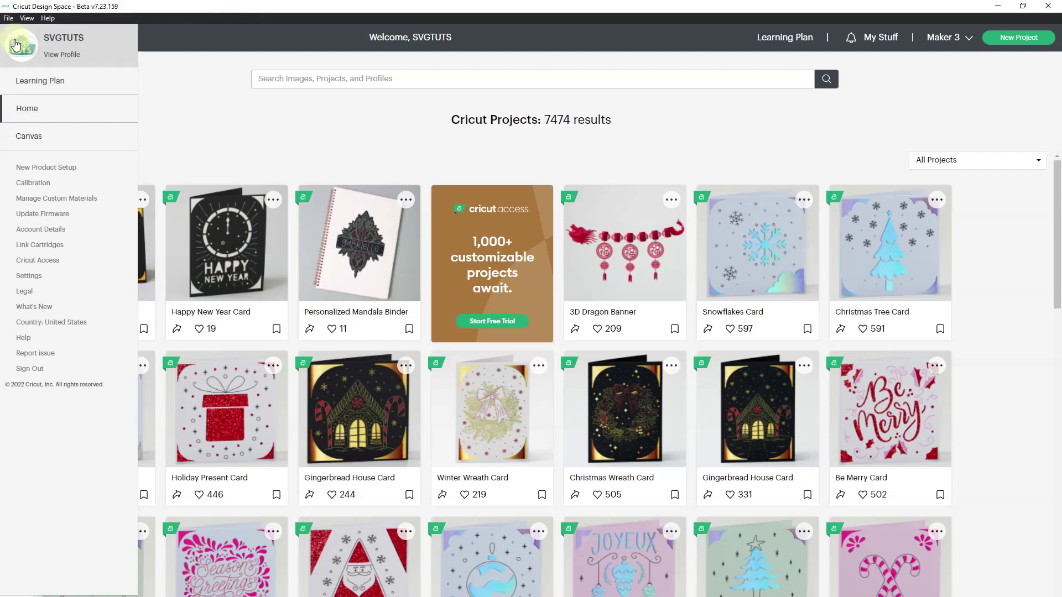
click(28, 276)
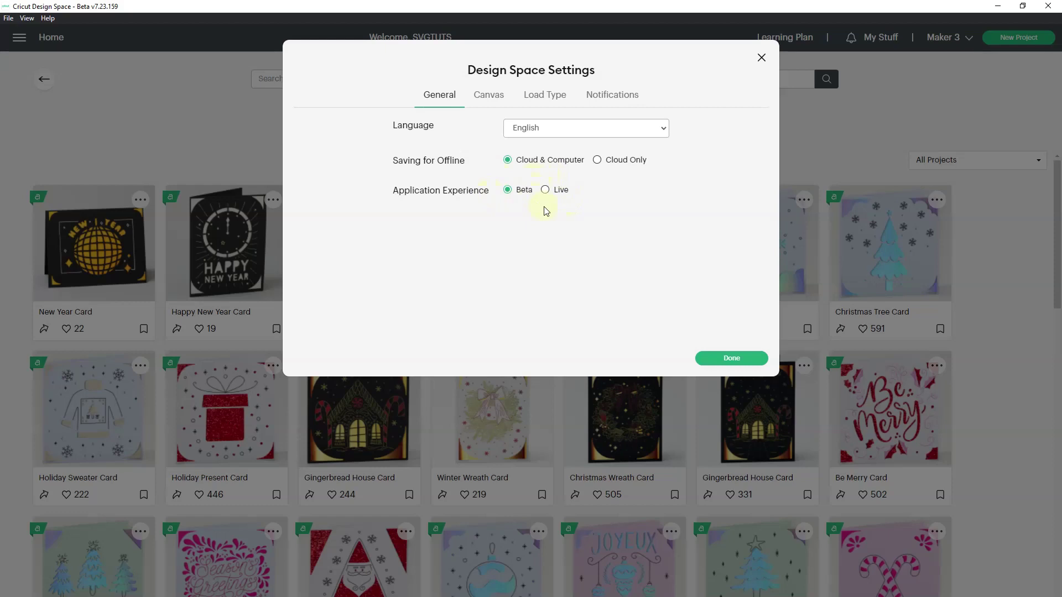
click(742, 360)
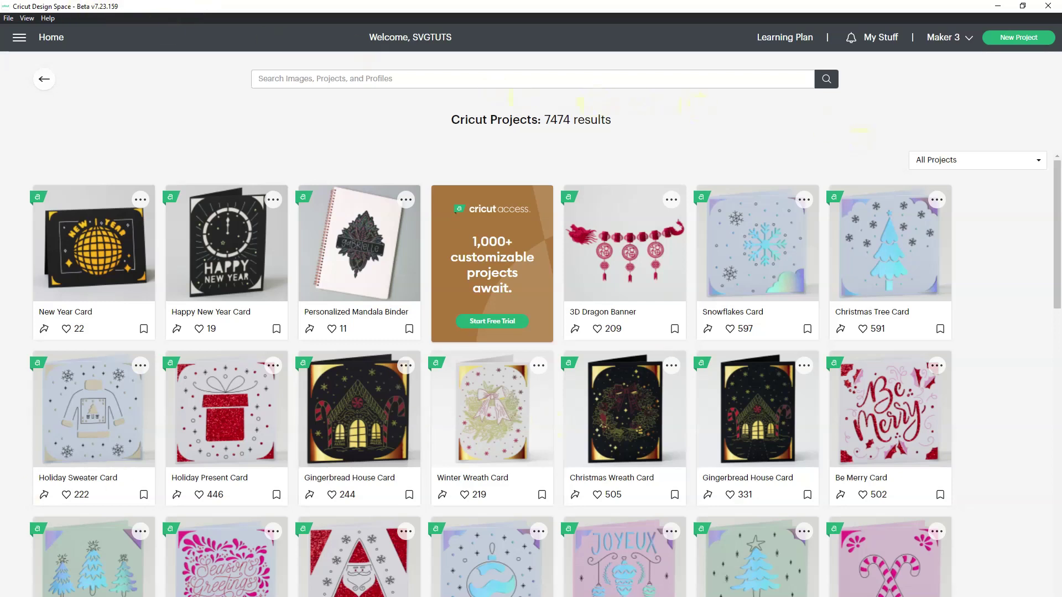
- Browse the Learning Plan lessons to the bottom, then return Home with Visit Home
click(782, 39)
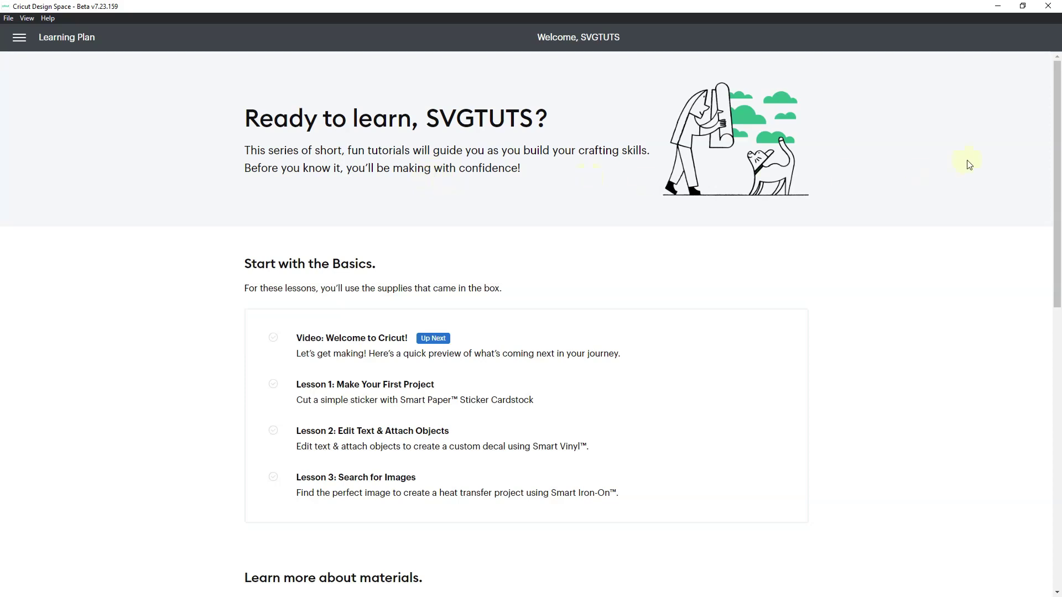
drag(1059, 148, 1059, 446)
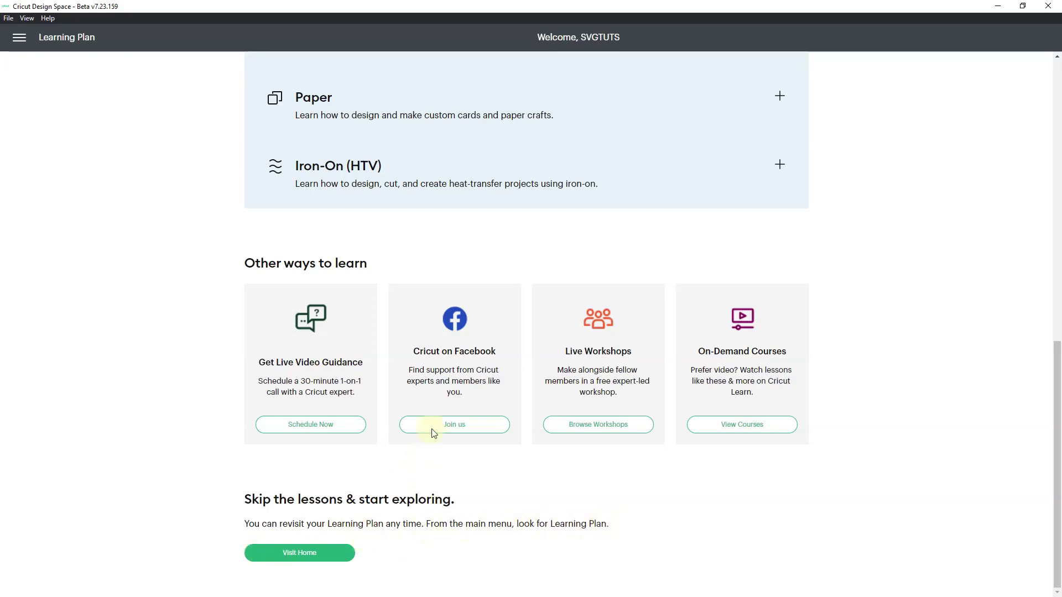
click(310, 556)
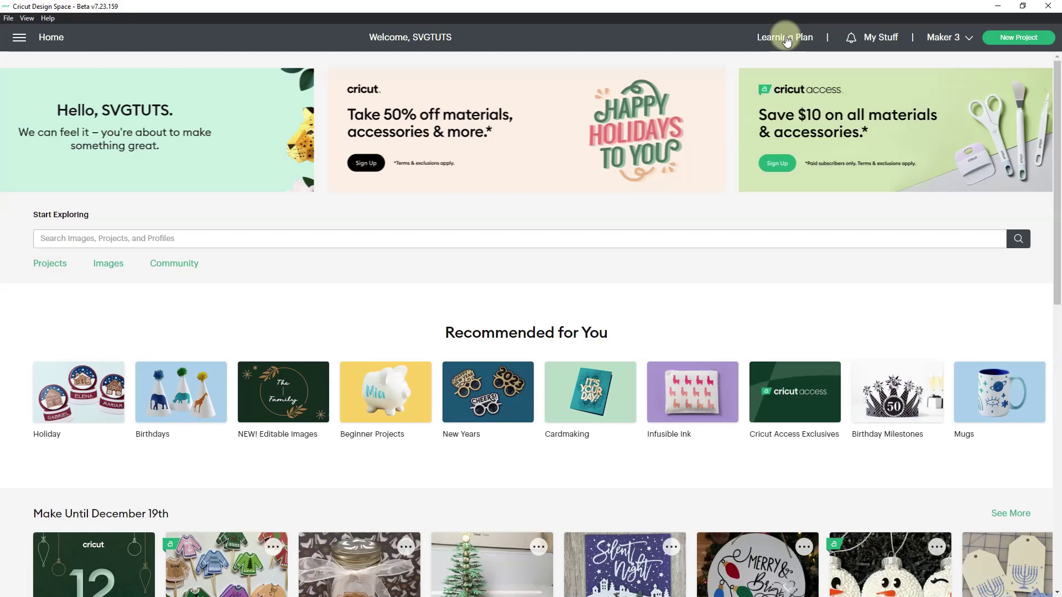
click(785, 40)
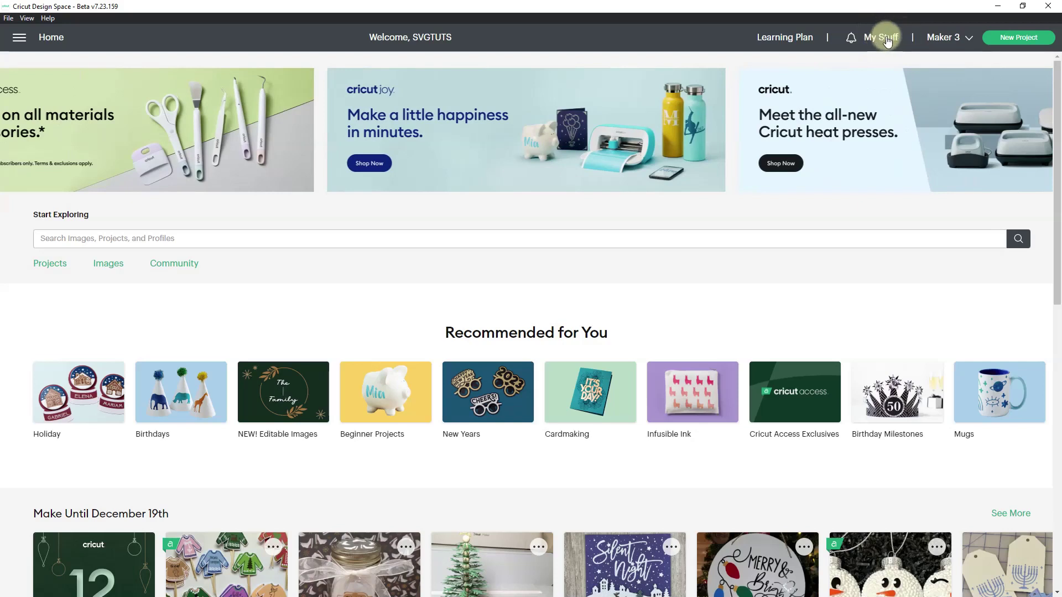
- In My Stuff, show Bookmarked saved projects, then All projects
click(885, 39)
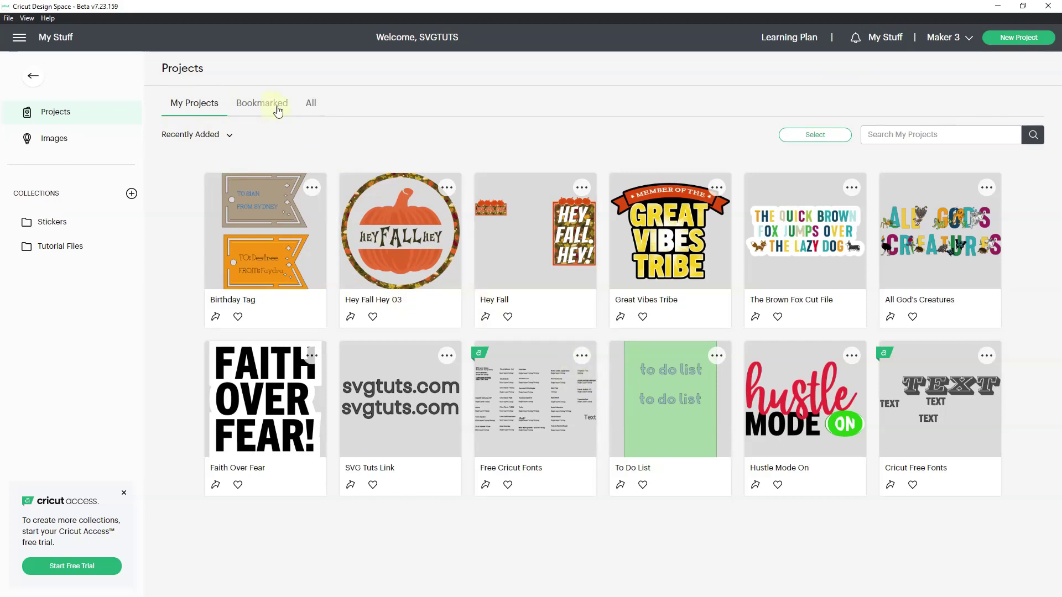
click(278, 111)
click(312, 107)
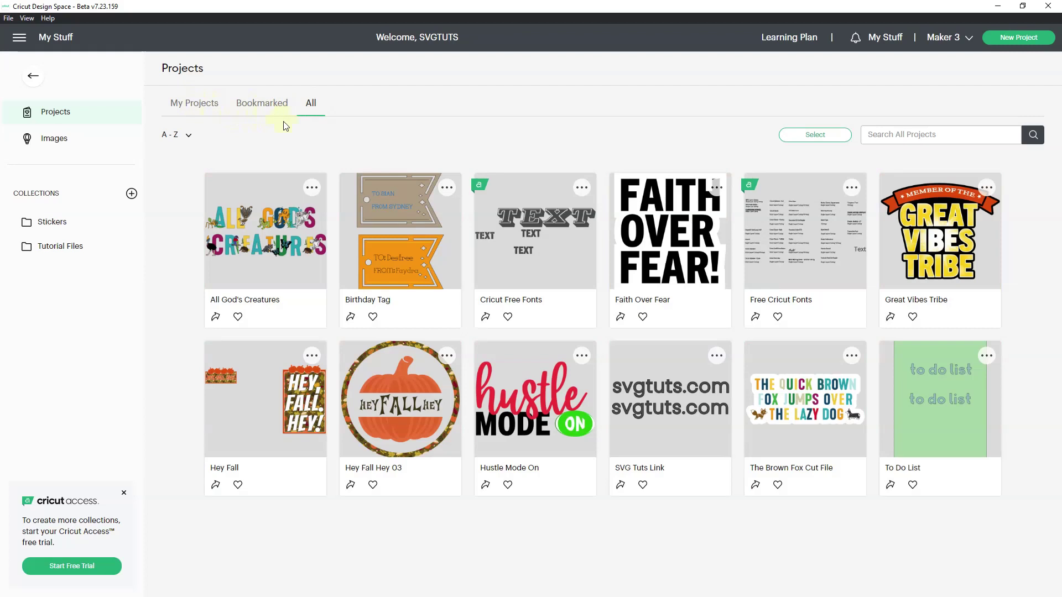
- Switch to saved Images and view the Uploaded, Purchased, then All images tabs
click(58, 139)
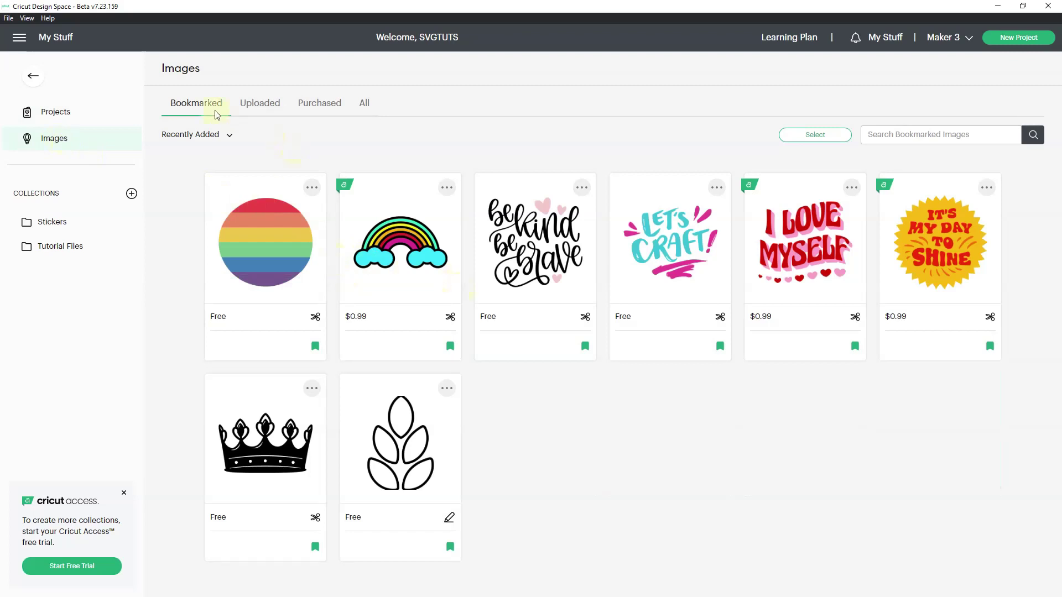
mouse_move(381, 267)
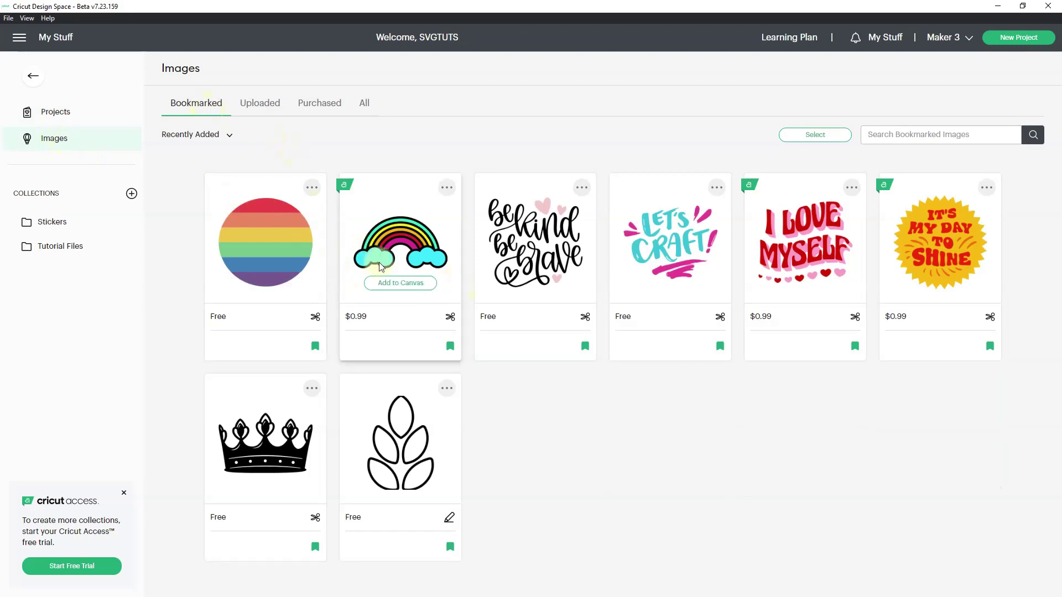
click(266, 109)
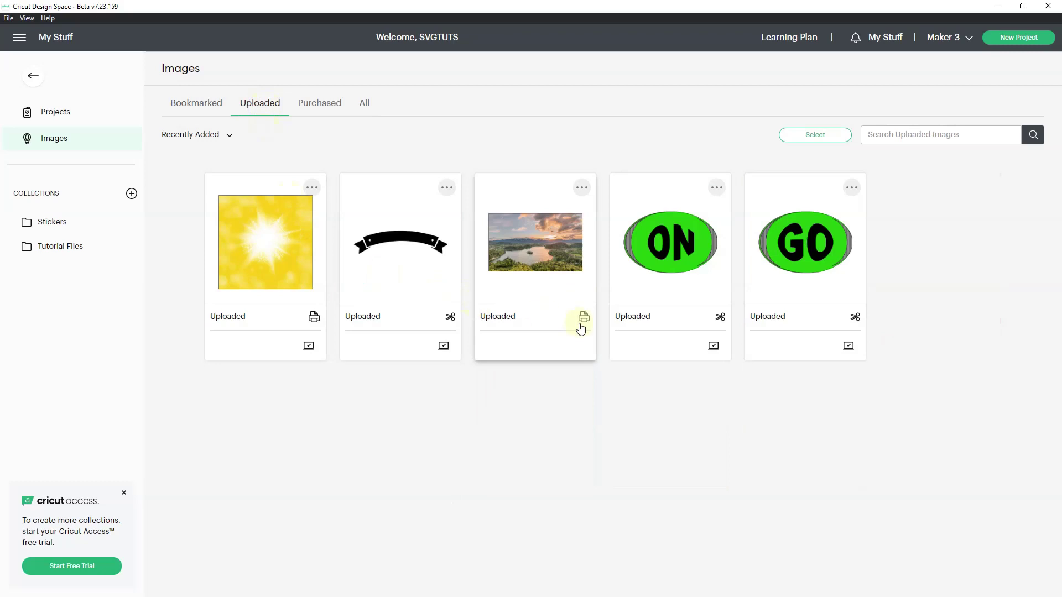
click(327, 110)
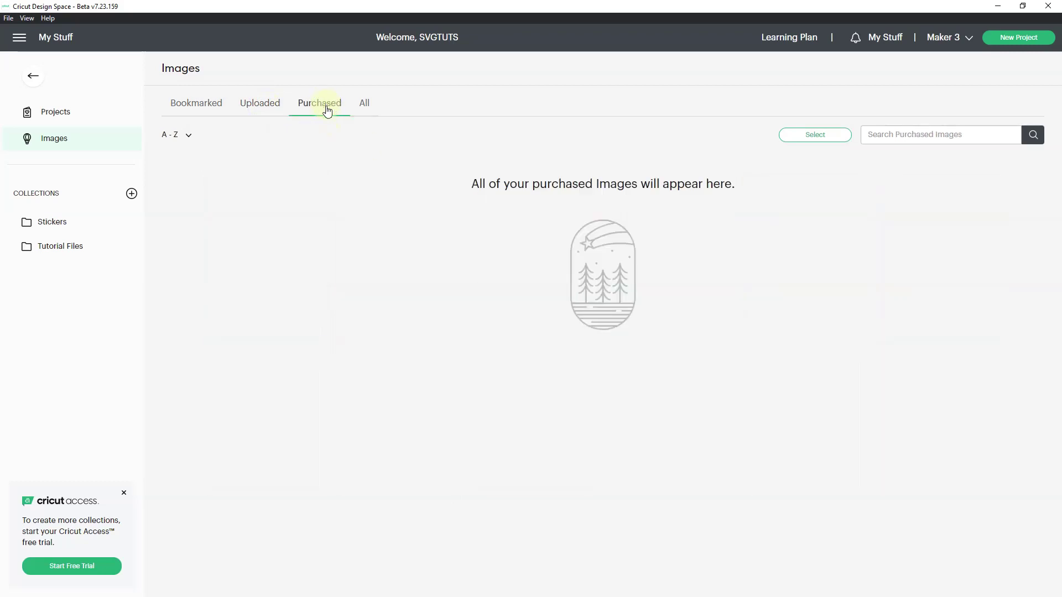
click(363, 105)
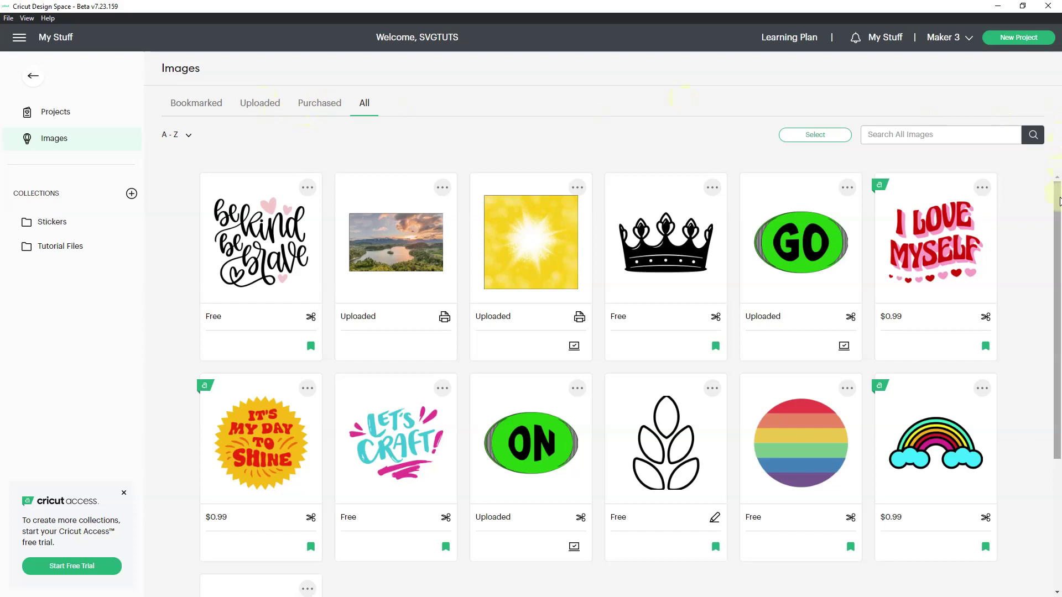
scroll(1057, 221, down, 4)
scroll(1057, 175, up, 4)
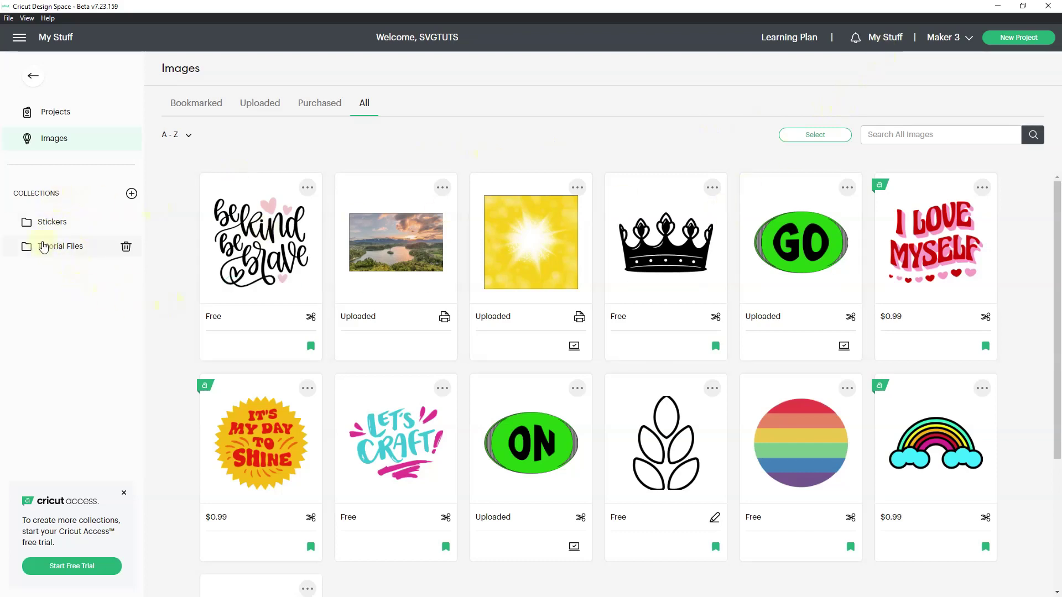
- Open the Stickers collection and its Projects tab, then open Tutorial Files
click(58, 228)
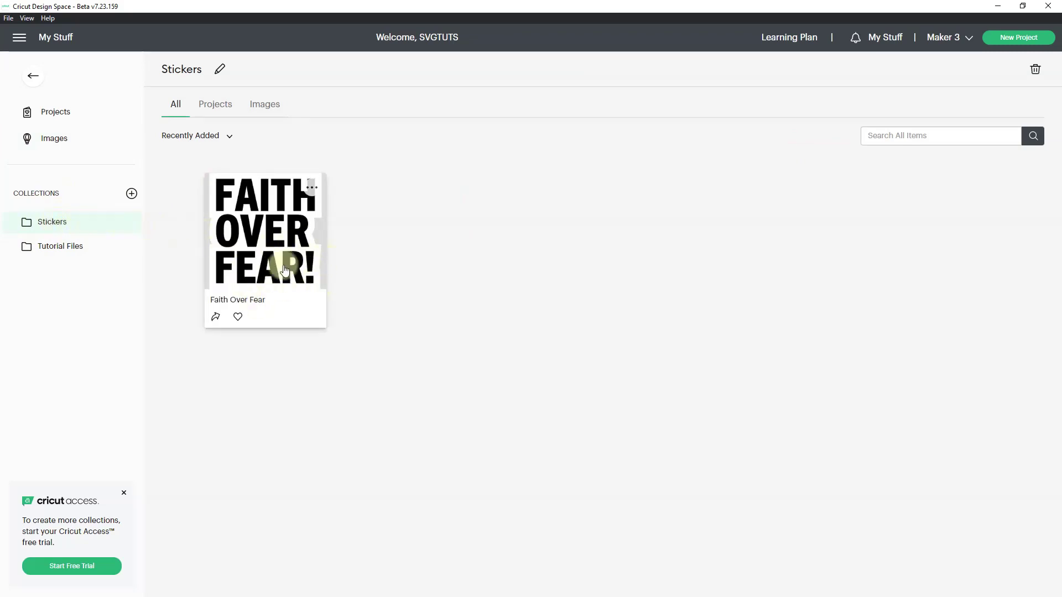
click(215, 105)
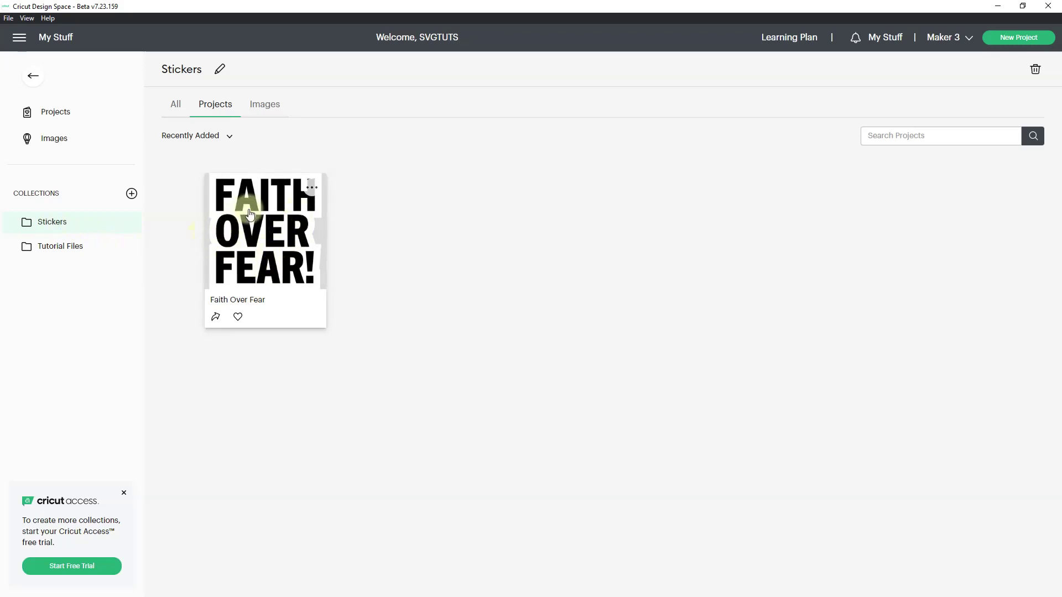
click(64, 250)
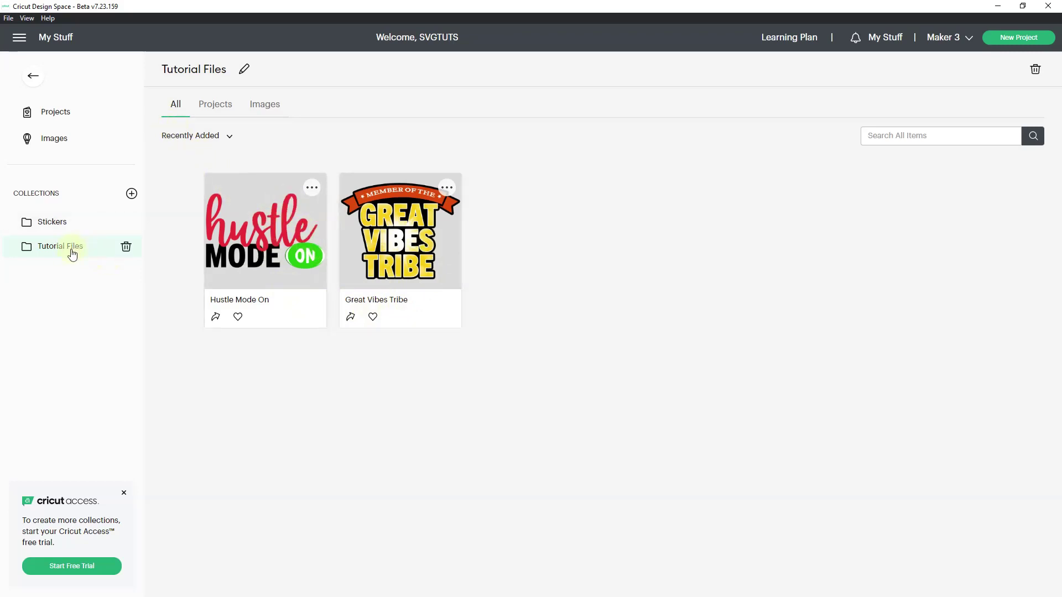
- Check Tutorial Files' Projects and Images tabs, then add a collection named 'My Files'
click(223, 107)
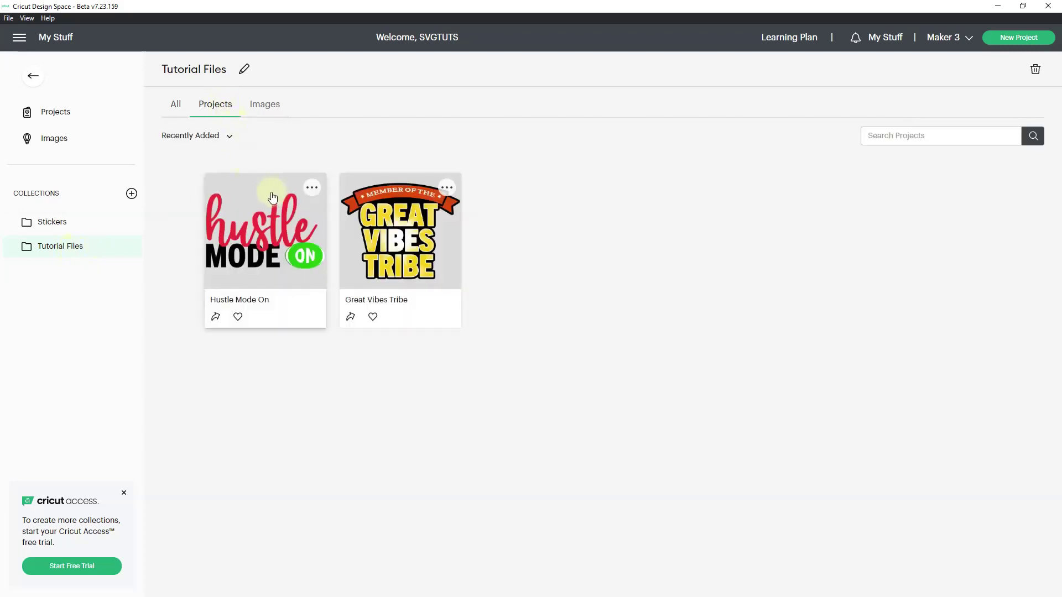
click(276, 107)
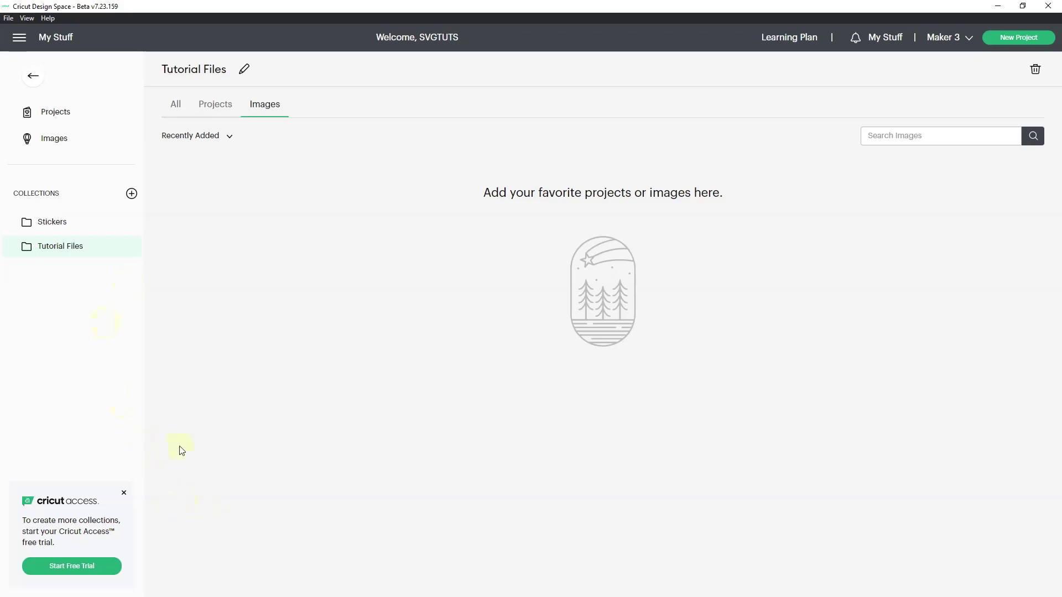
click(131, 193)
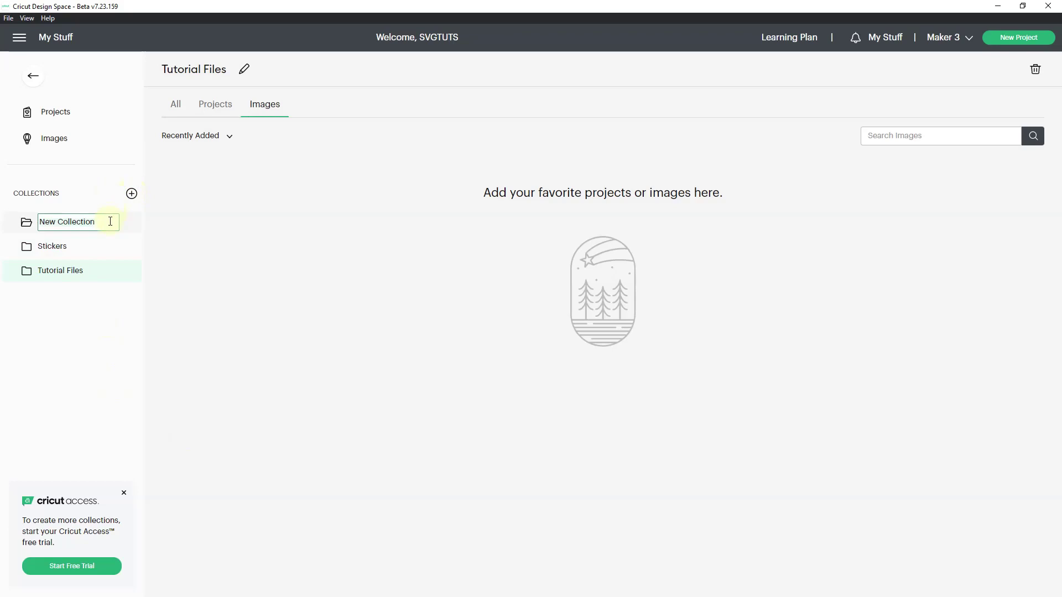
text(My Files)
key(Return)
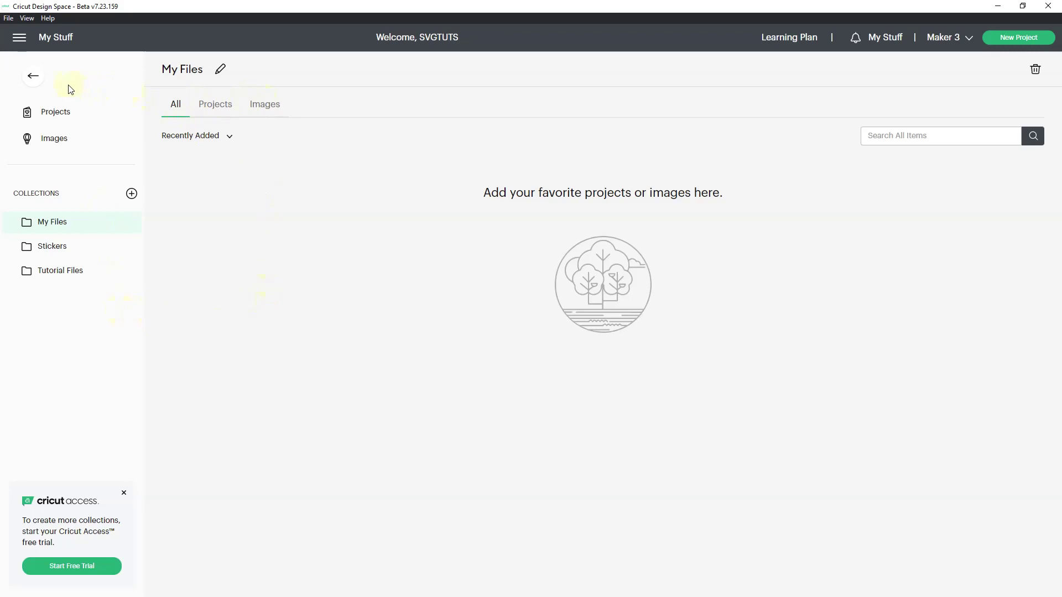
- From Home, search for 'butterflies' and scroll through the 2839 results
click(32, 80)
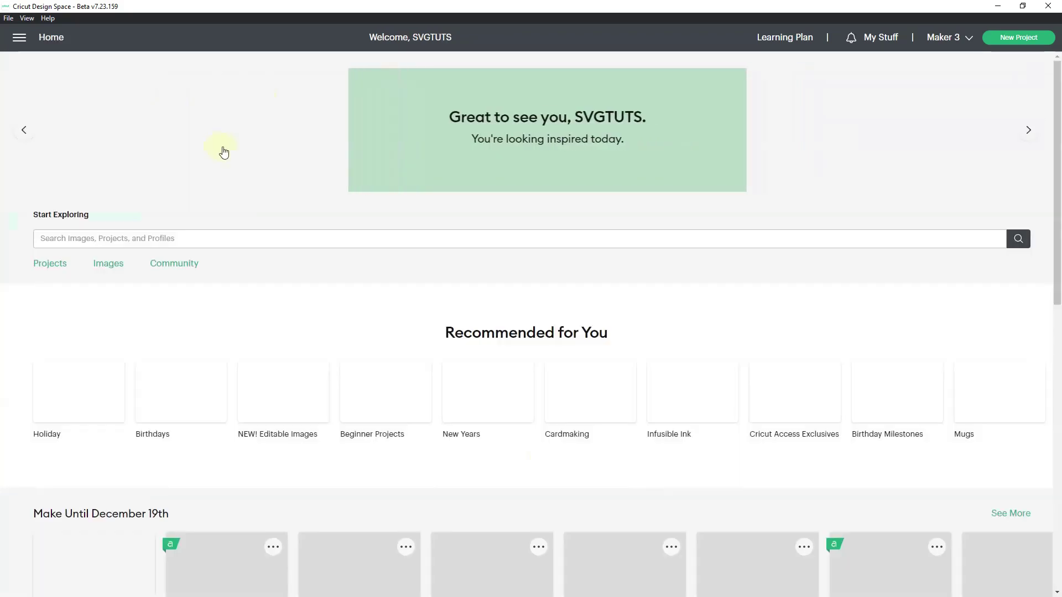
scroll(405, 194, down, 1)
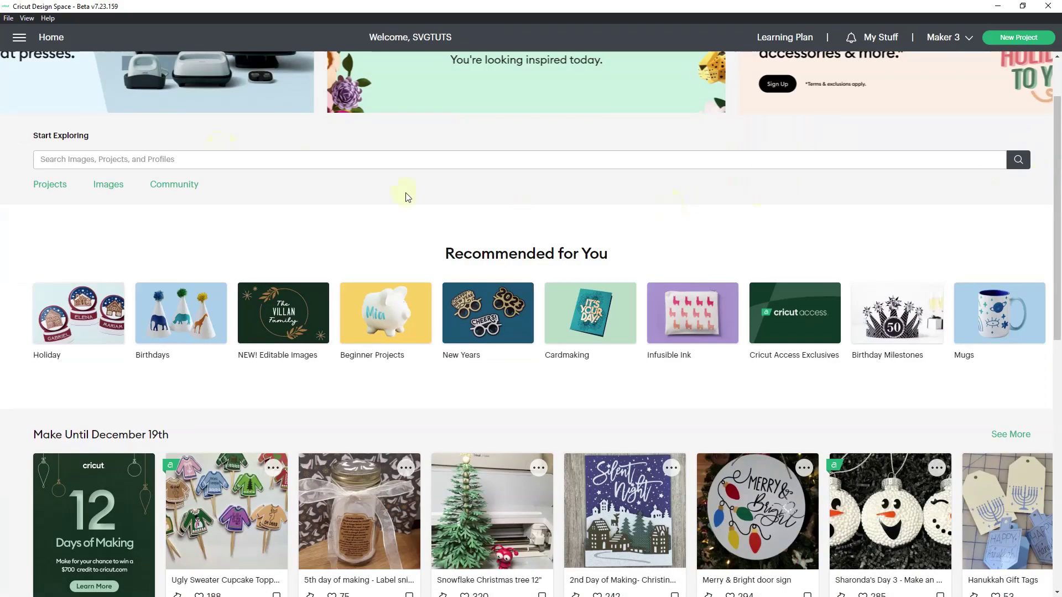
click(136, 158)
text(butterflies)
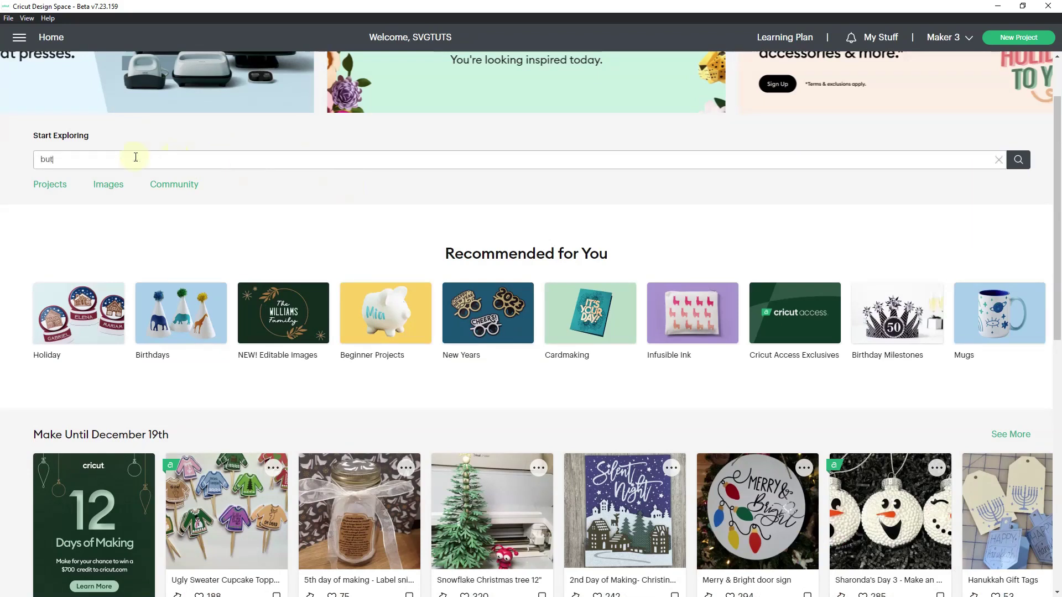
key(Return)
drag(1059, 201, 1061, 472)
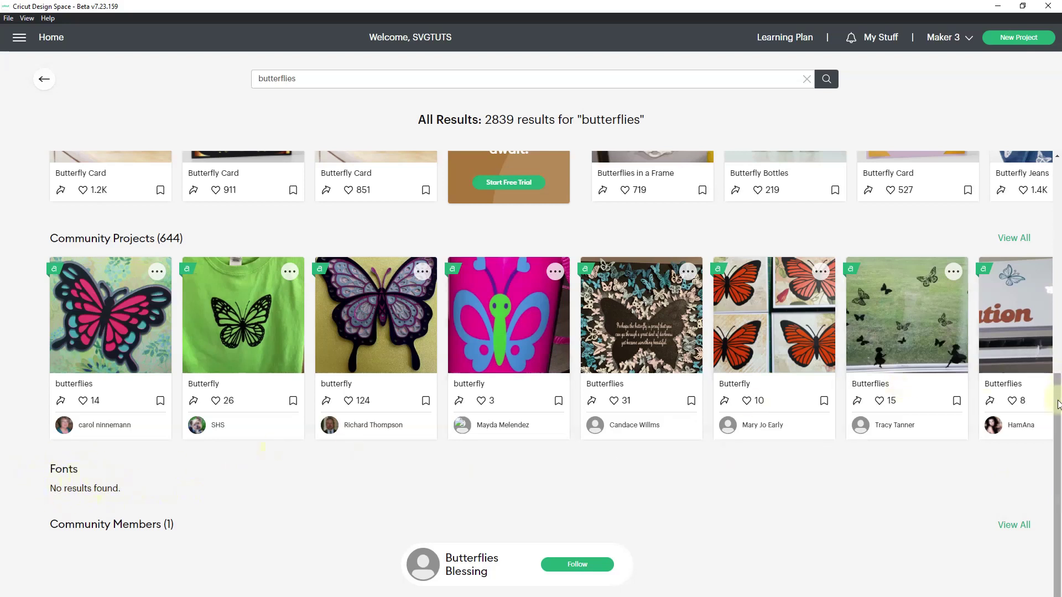
drag(1058, 404, 1058, 185)
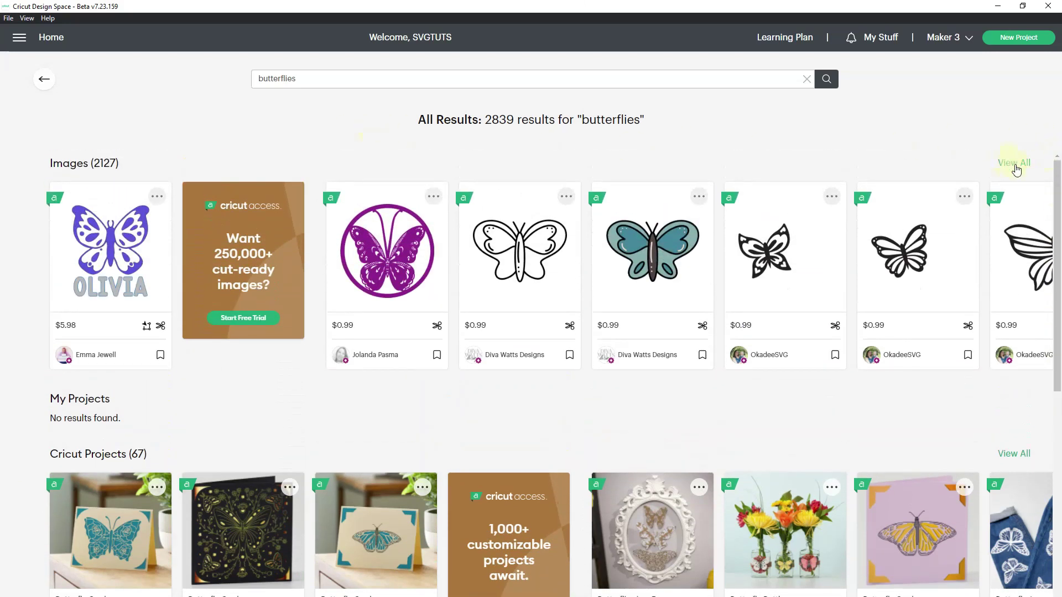
- Filter butterfly images to the 26 free ones and choose Add to Collection on the sparkly purple butterfly
click(1015, 163)
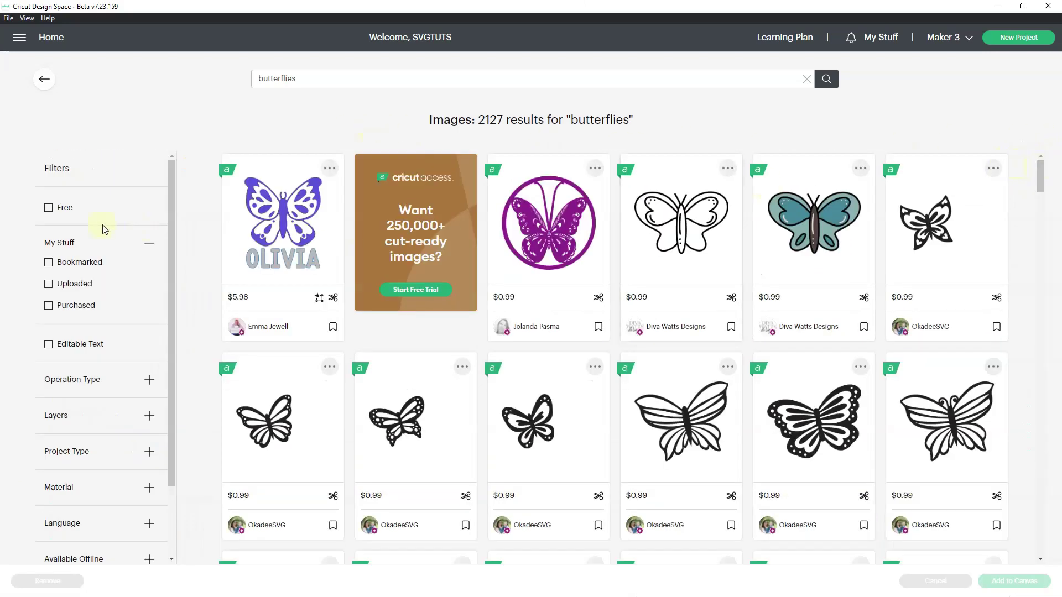
click(48, 207)
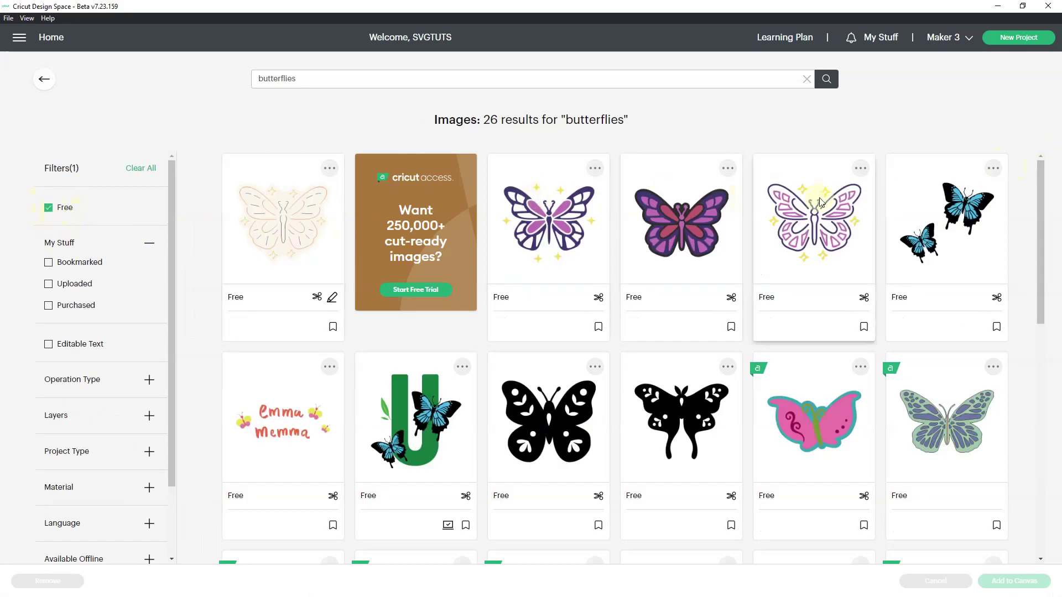
drag(1042, 195, 1061, 275)
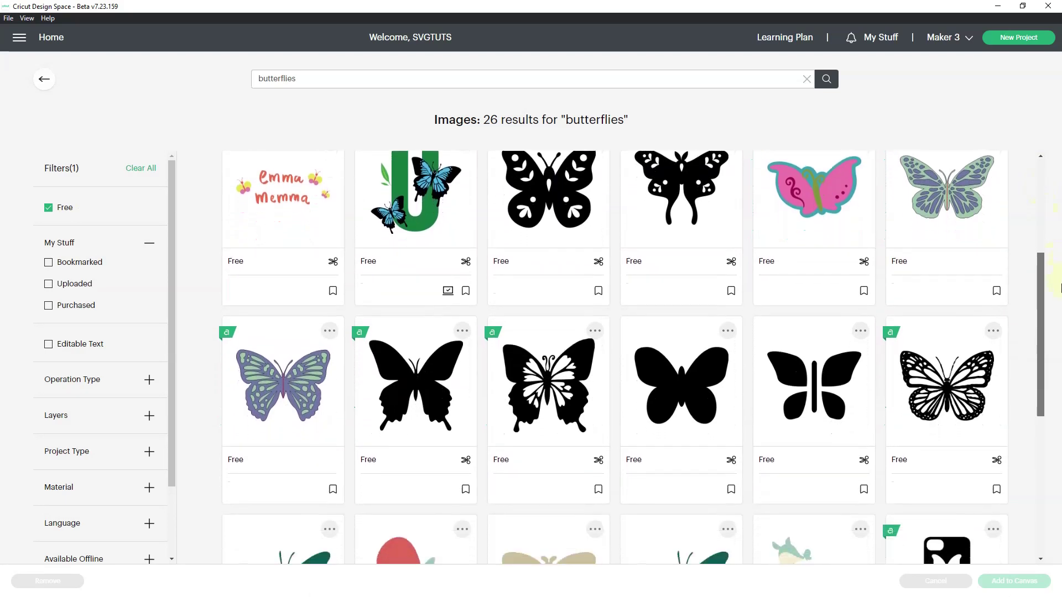
drag(1061, 288, 1030, 165)
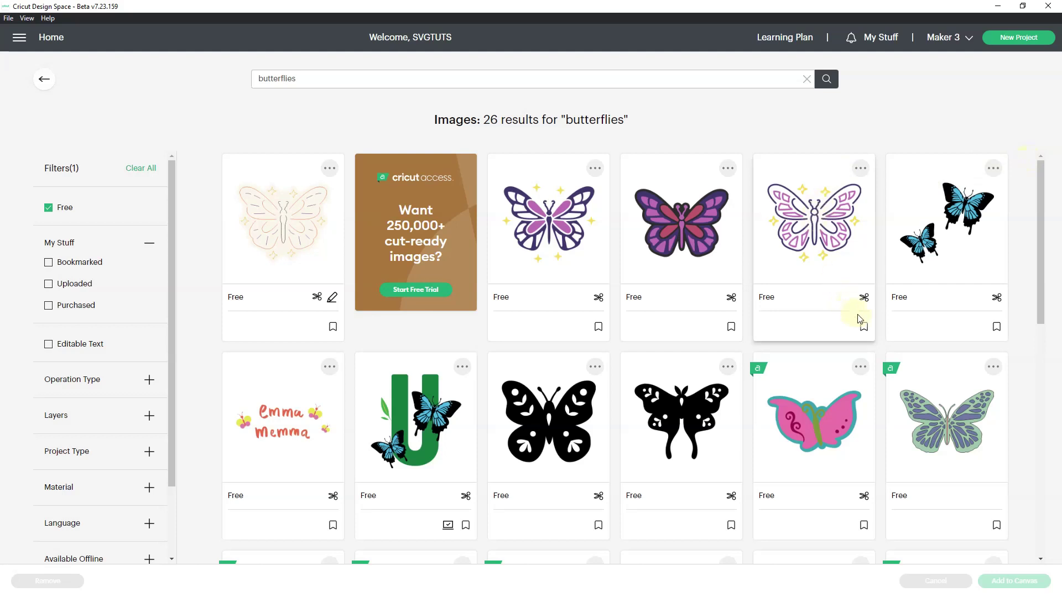
click(860, 170)
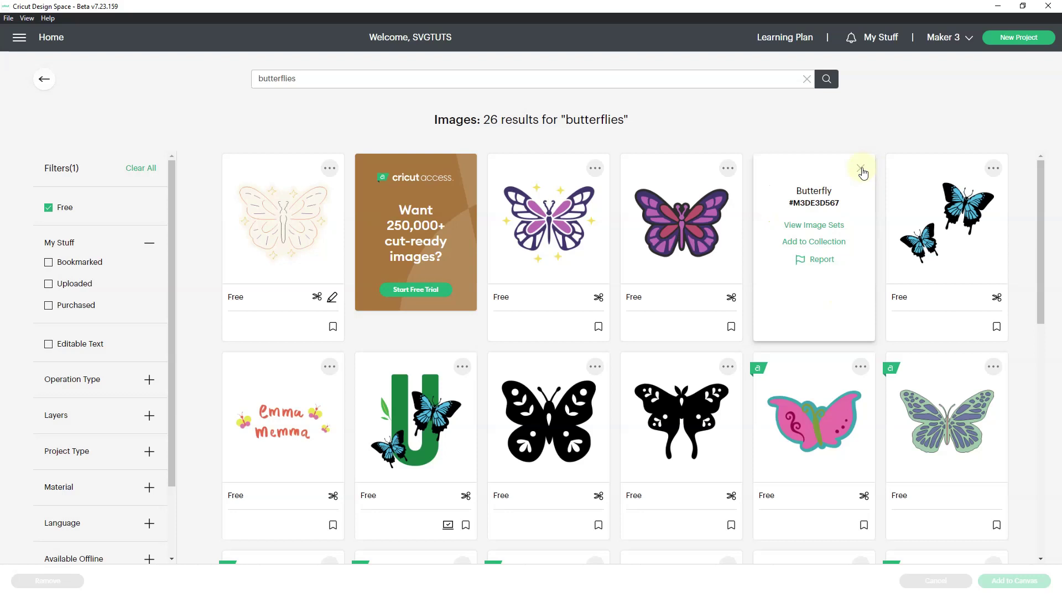
click(816, 244)
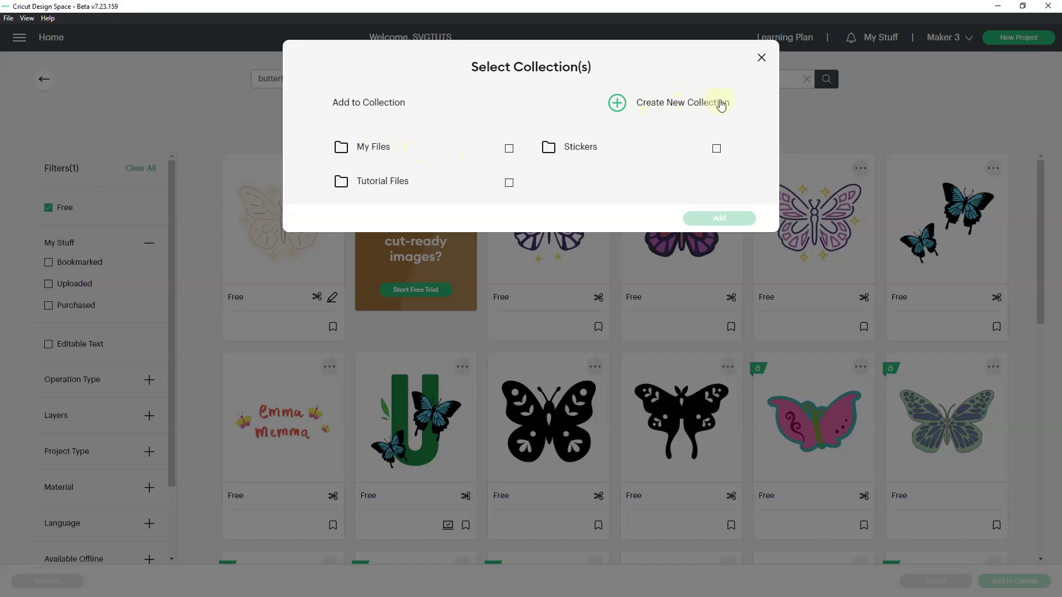
- Create a 'Cricut Files' collection and add the sparkly butterfly to it
click(617, 104)
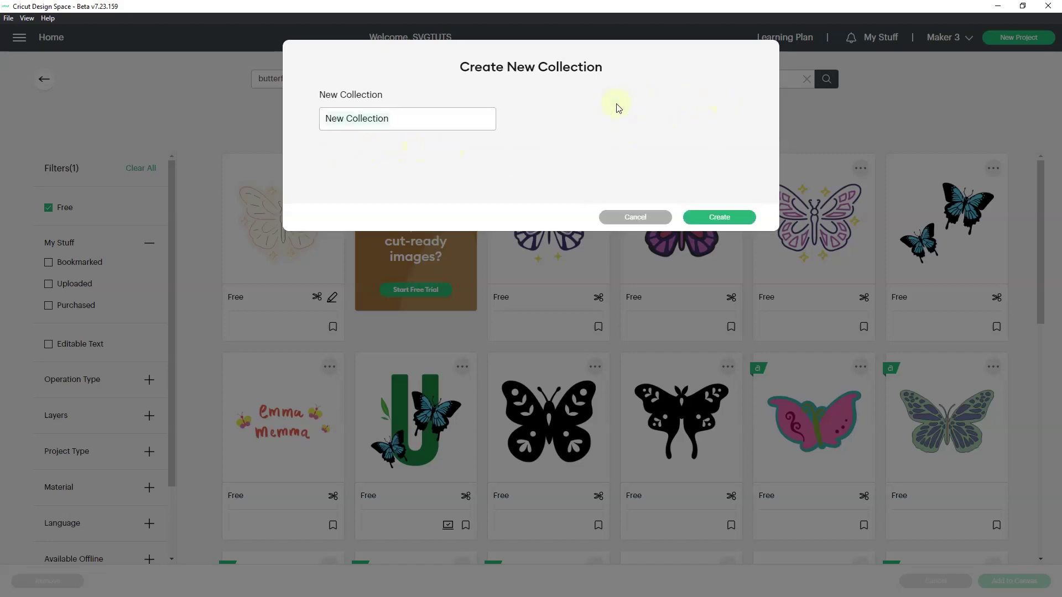
text(Cricut Files)
click(727, 216)
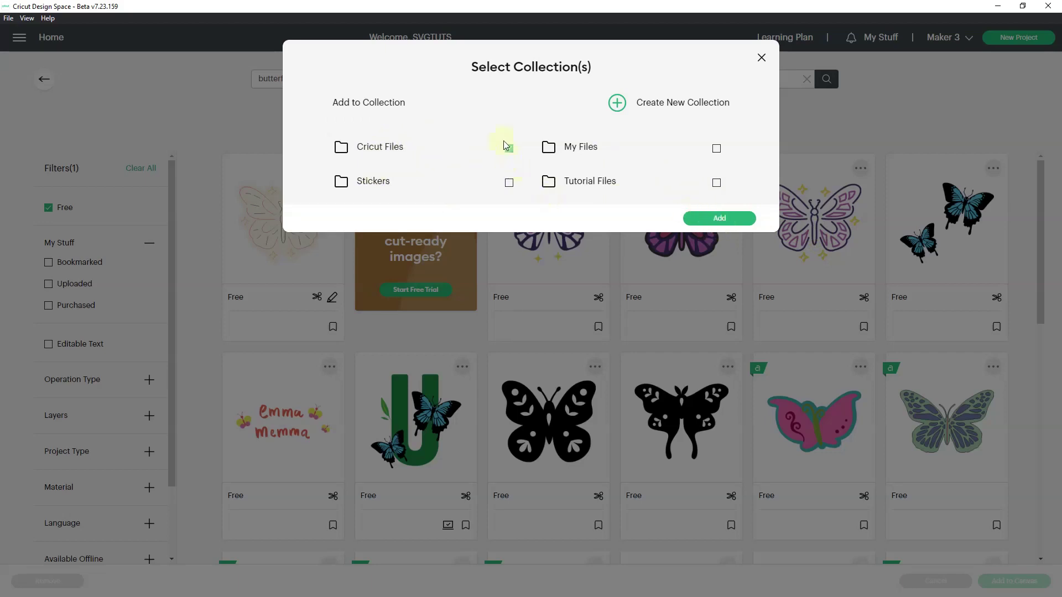
click(723, 218)
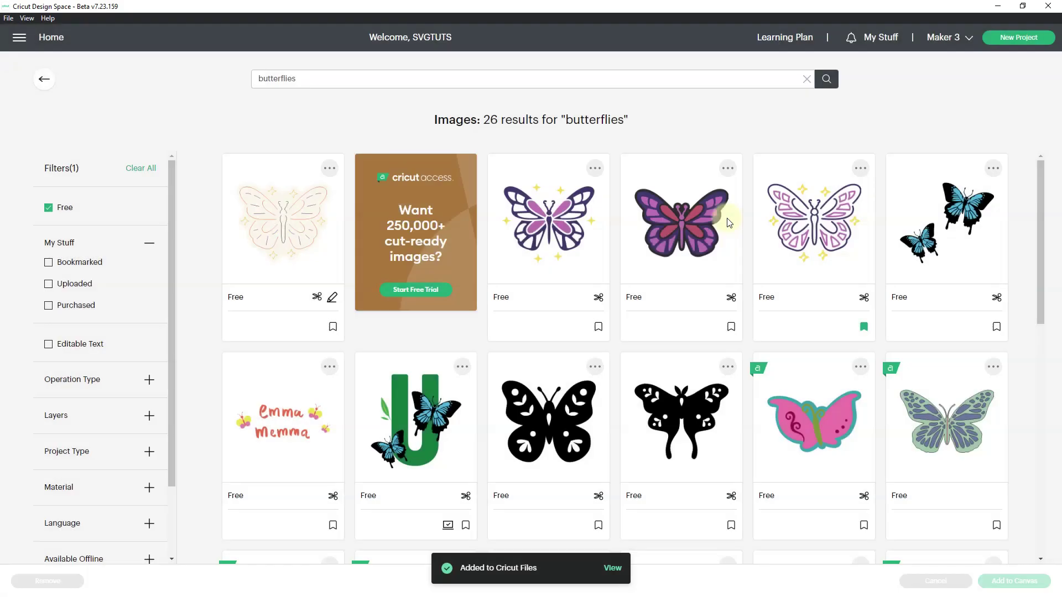
- Bookmark the black Monarch Butterfly image and add it to Cricut Files
drag(1045, 238, 1060, 408)
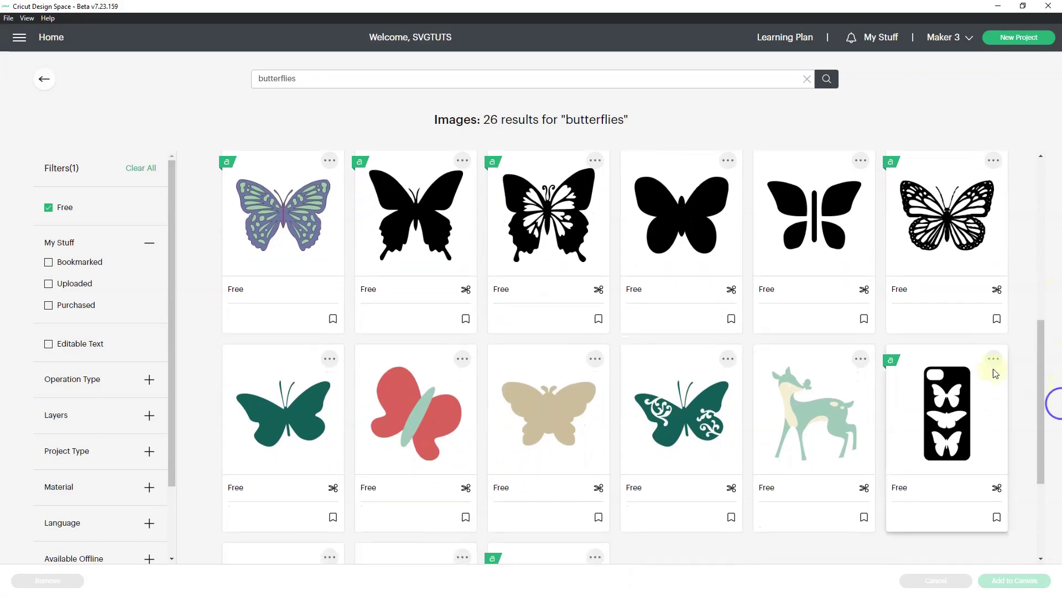
click(997, 321)
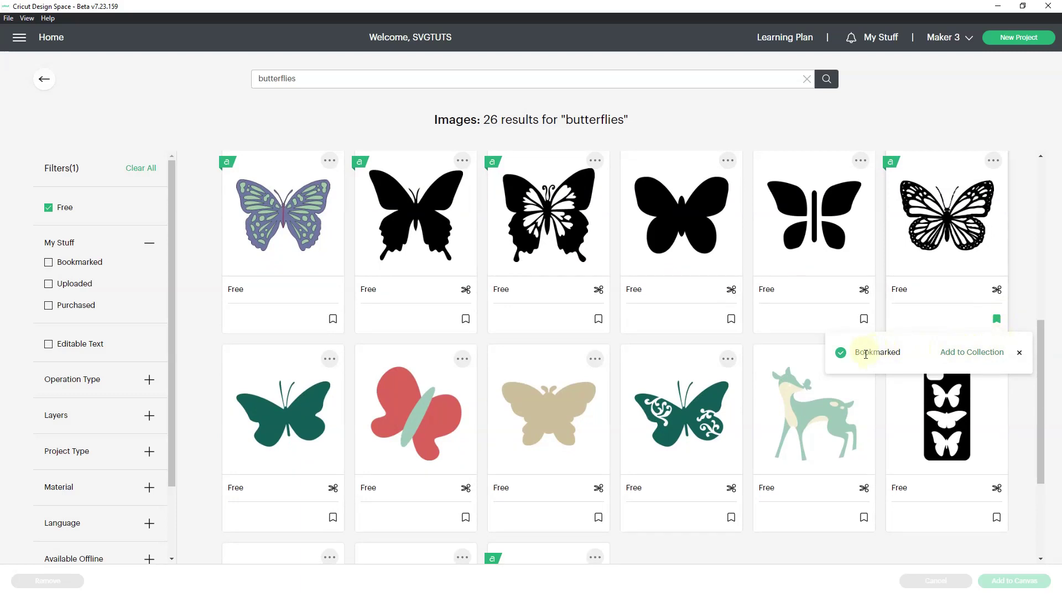
click(973, 358)
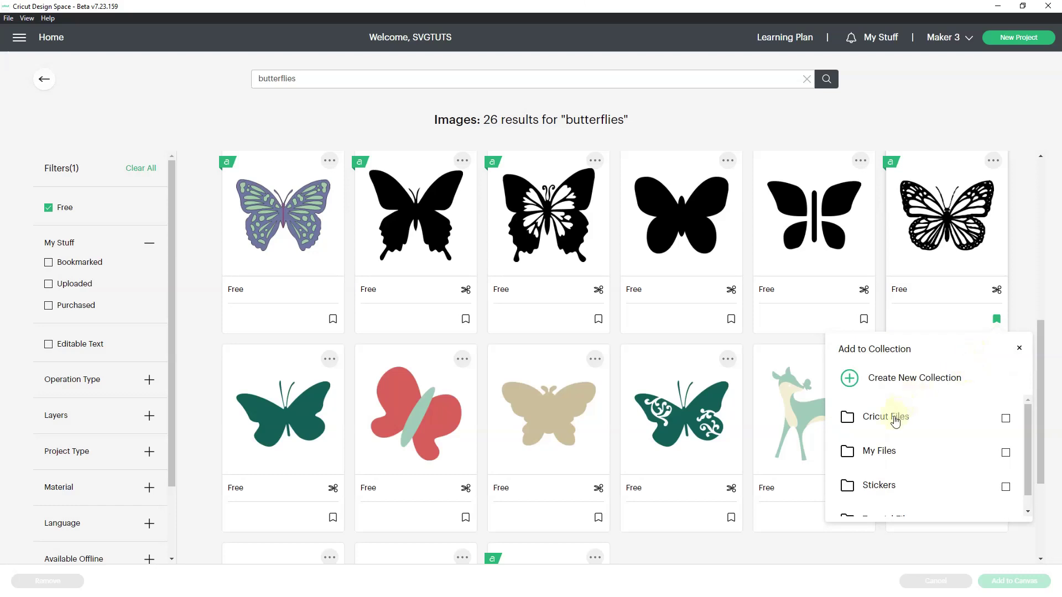
click(1005, 425)
scroll(1028, 499, down, 1)
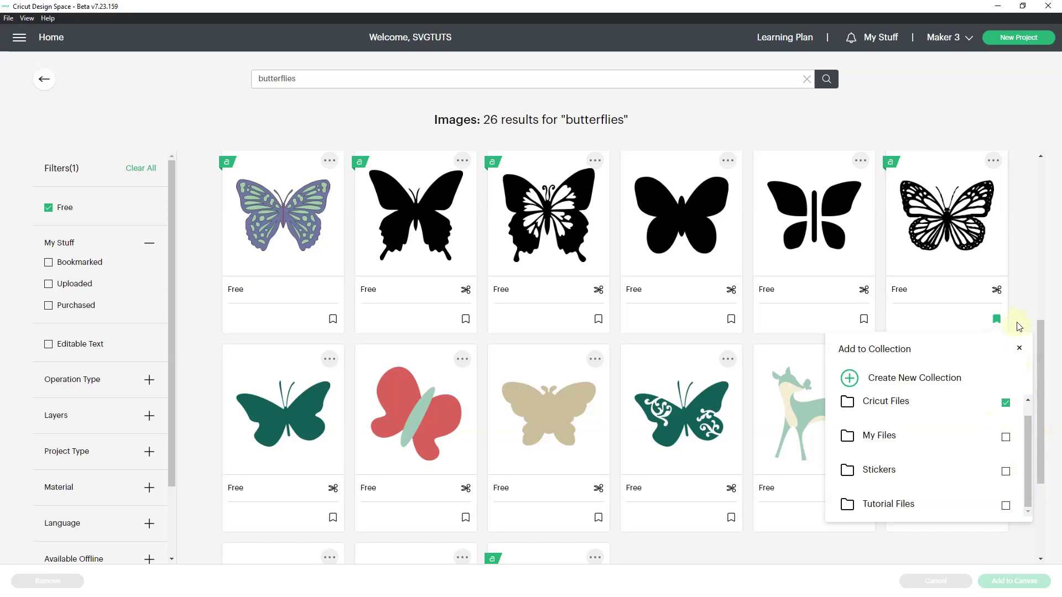
click(1021, 298)
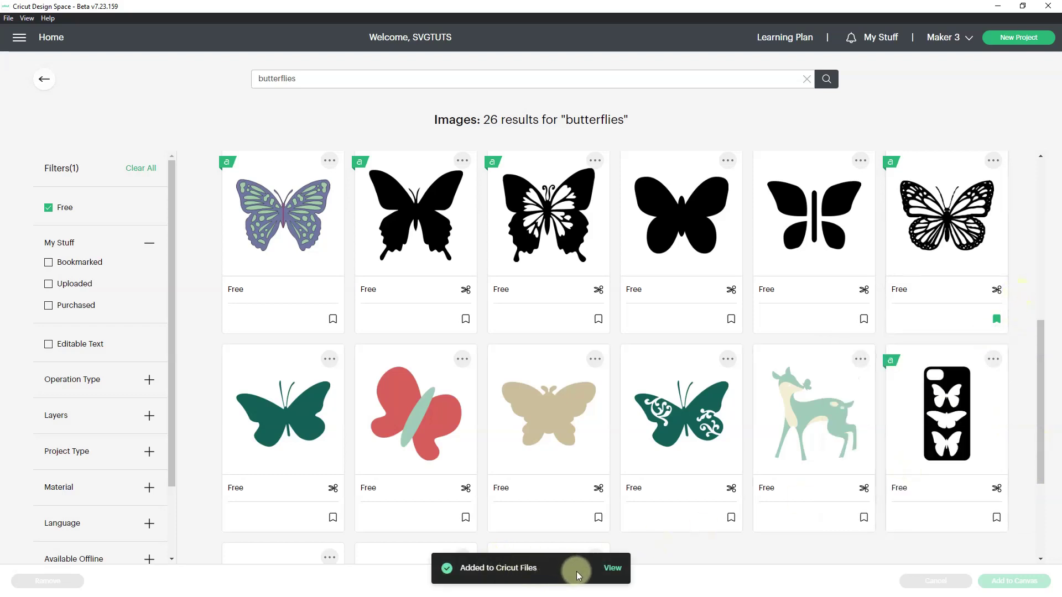
- View the two butterflies in Cricut Files, then show Uploaded images in My Stuff
click(612, 570)
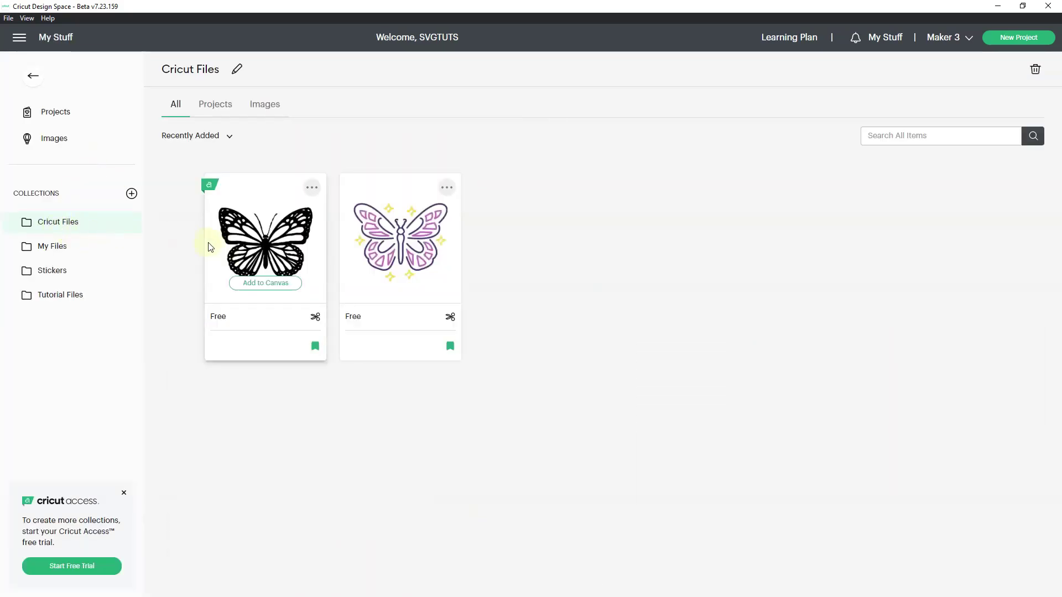
mouse_move(260, 241)
mouse_move(375, 255)
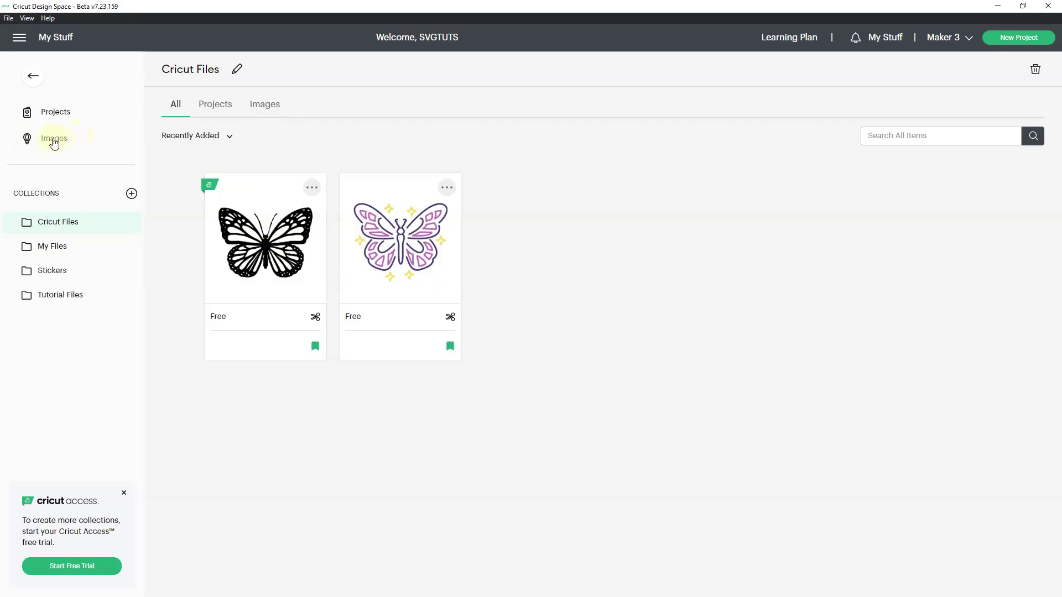
click(53, 140)
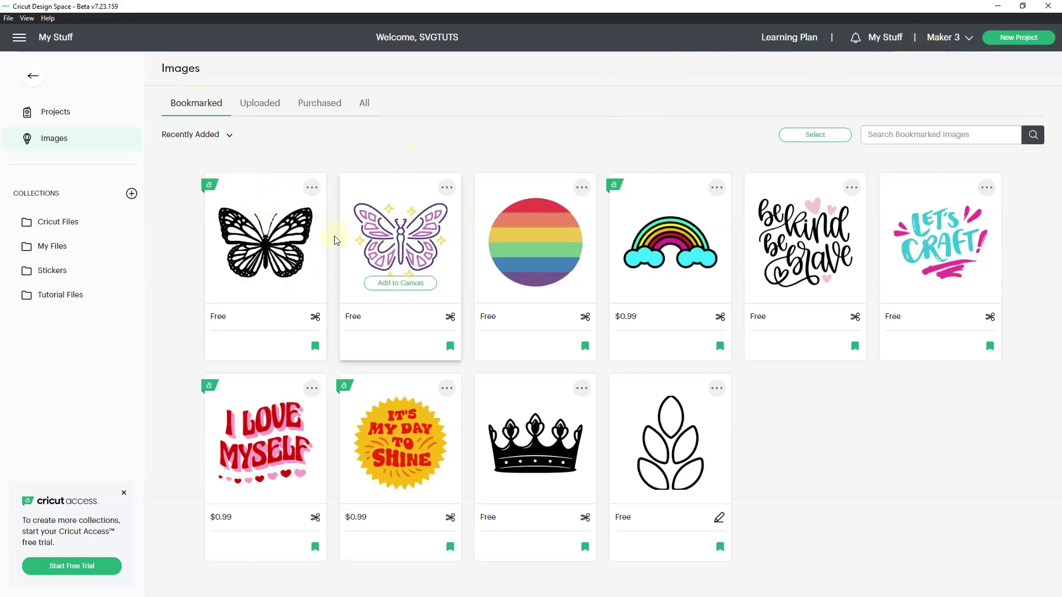
click(265, 104)
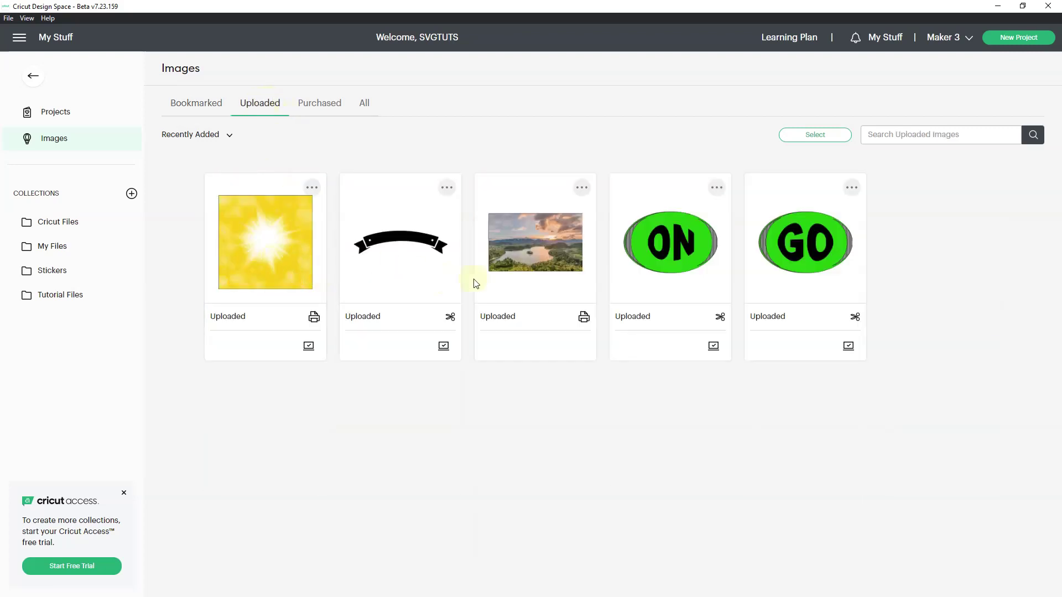
mouse_move(368, 235)
- Start a new blank project and open the image upload file browser
click(1020, 38)
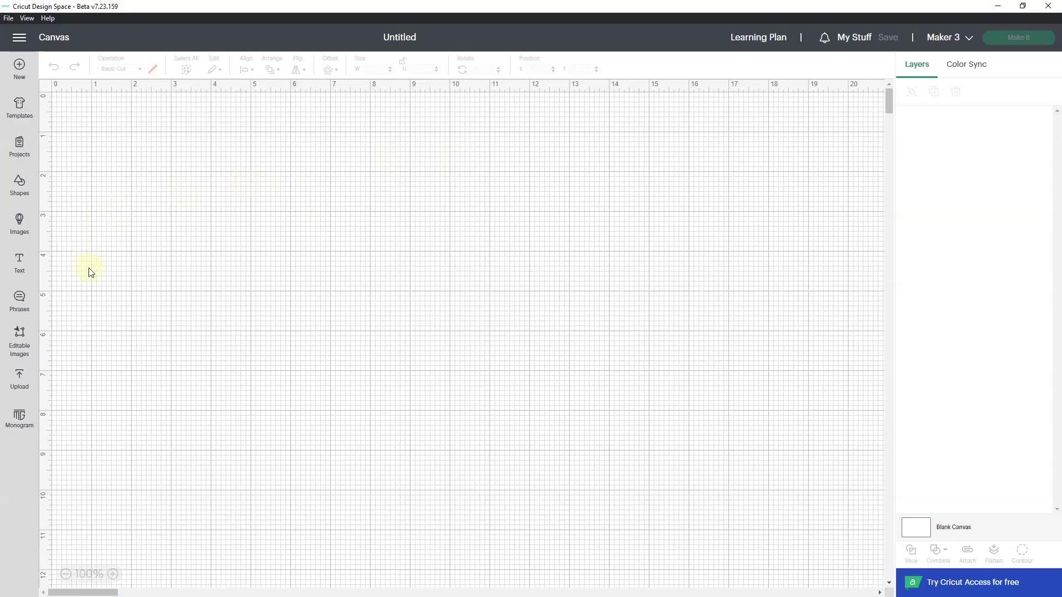
click(20, 379)
click(92, 214)
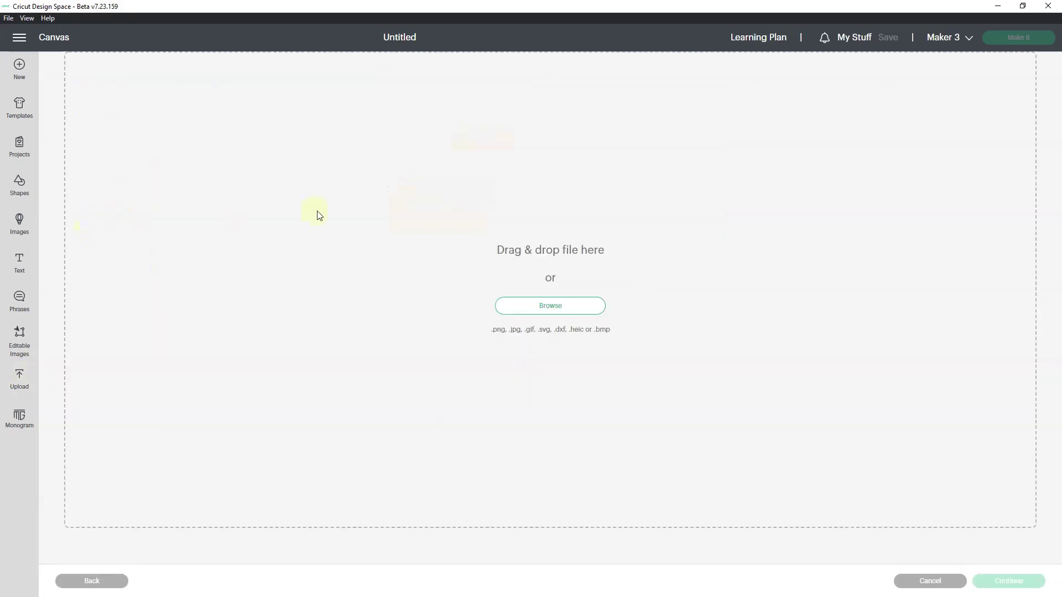
click(553, 307)
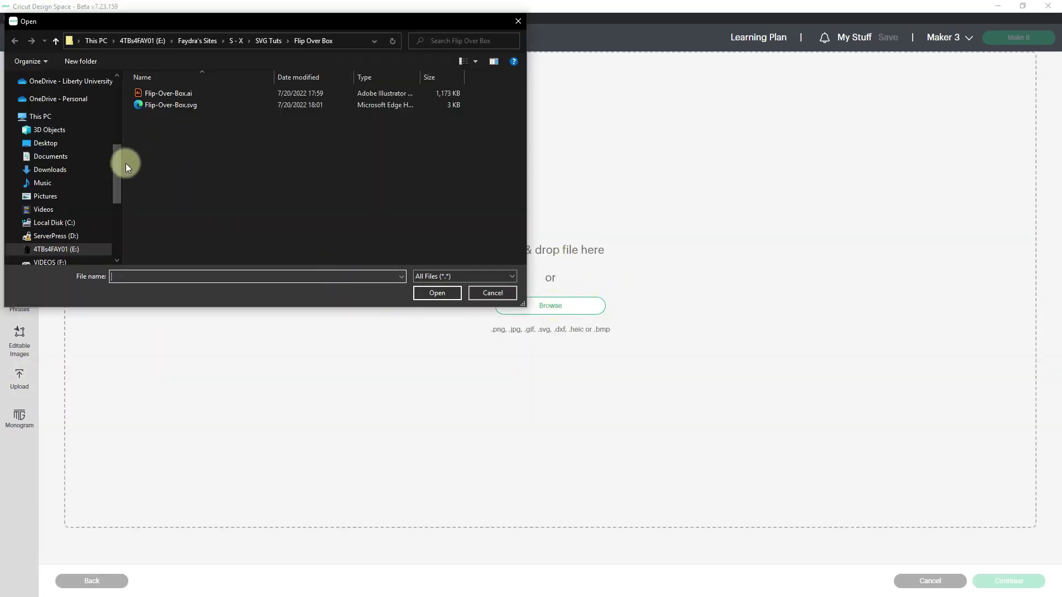
- Navigate to Tutorials > CDS v7.23 Updates > New_Year_SVG designs folder
click(267, 41)
drag(521, 89, 532, 116)
double_click(307, 146)
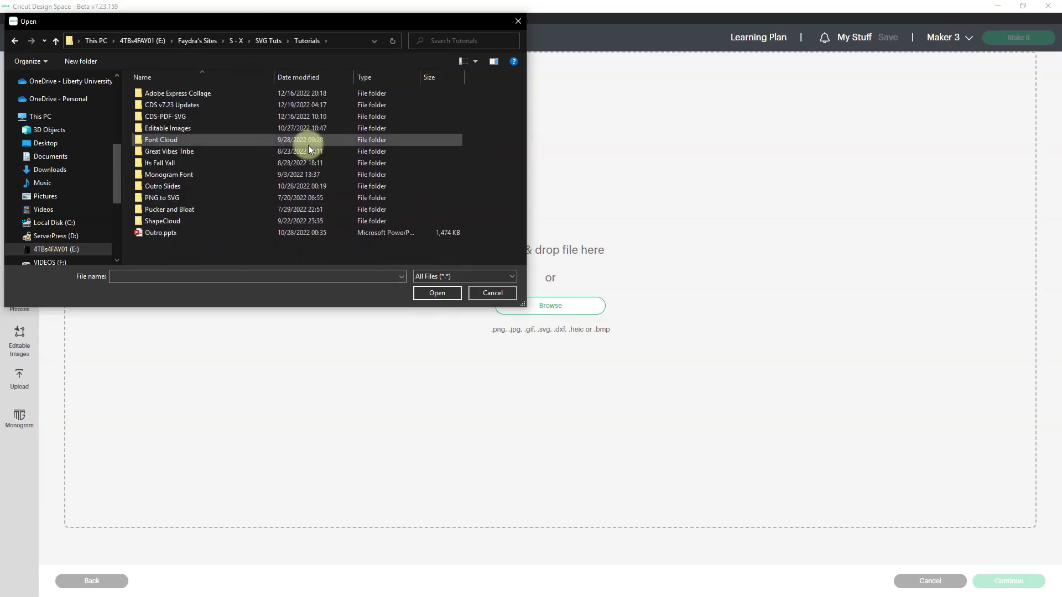
double_click(310, 107)
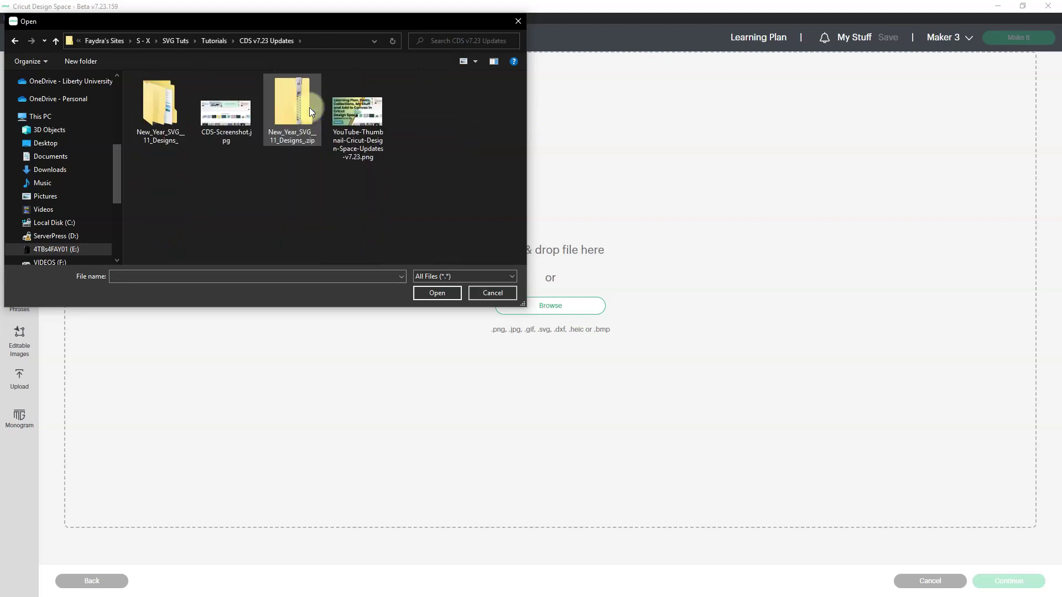
double_click(168, 138)
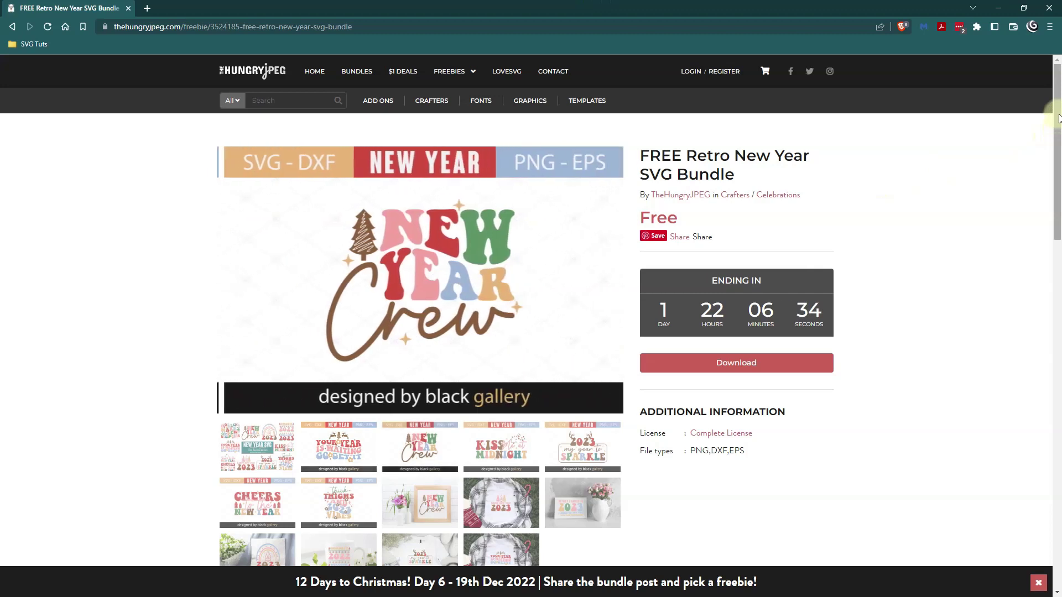
- Preview the bundle's collage, Your Year Is Waiting, New Year Crew and Kiss Me at Midnight designs
mouse_move(1060, 117)
mouse_down()
mouse_move(1059, 191)
mouse_move(1060, 107)
mouse_up()
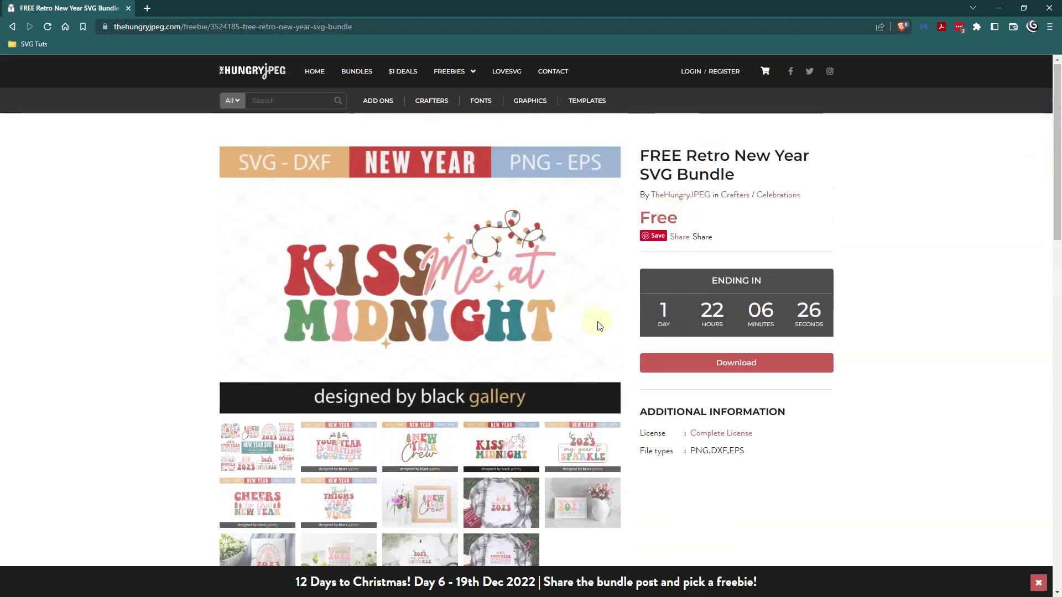
click(277, 448)
click(338, 448)
click(407, 446)
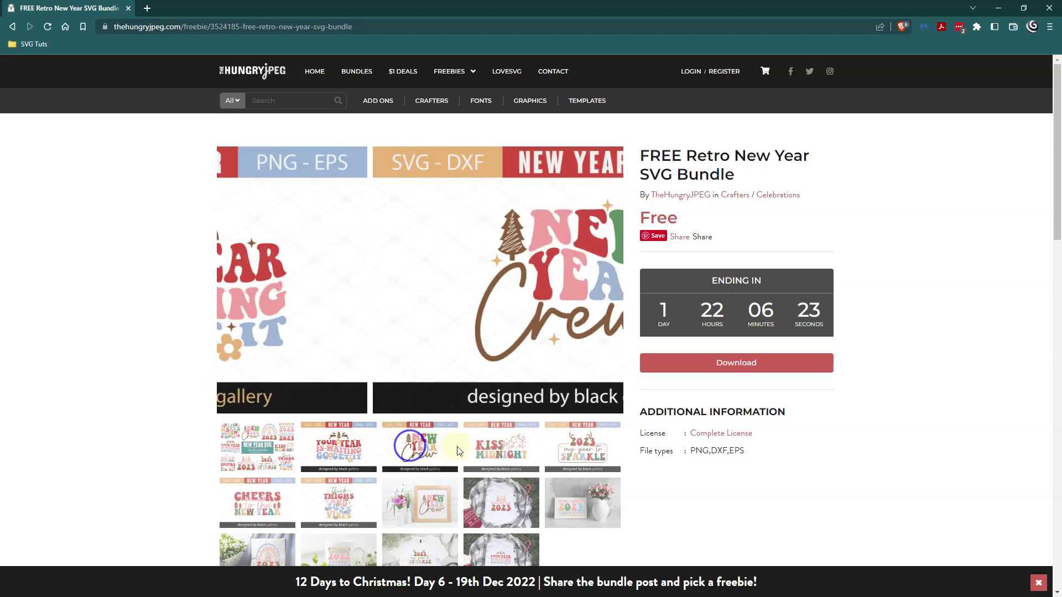
click(489, 451)
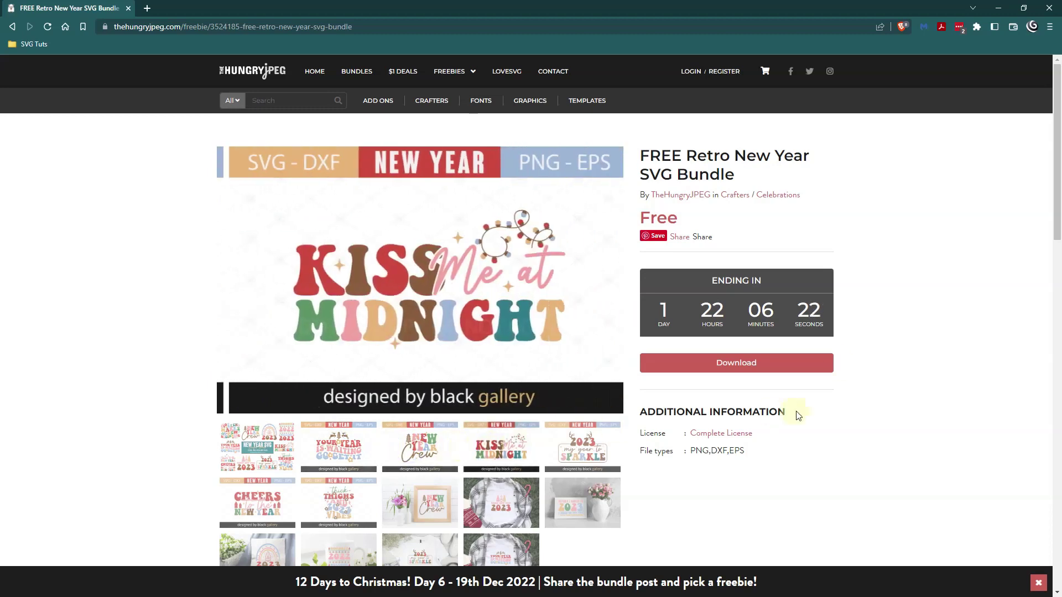
- Open the Complete License page in a new tab, view it, then close it
right_click(716, 440)
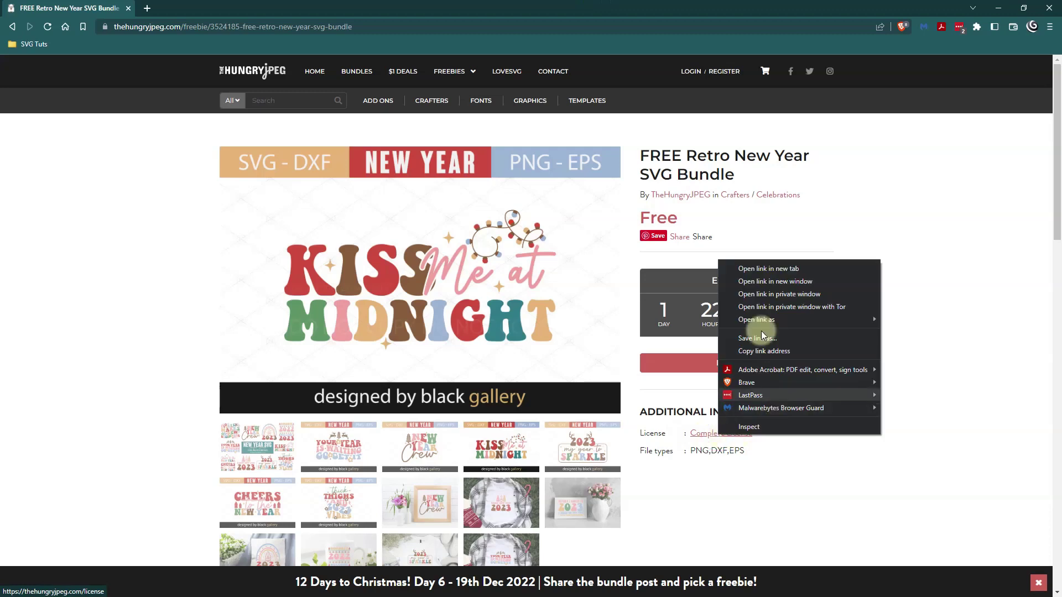
click(763, 269)
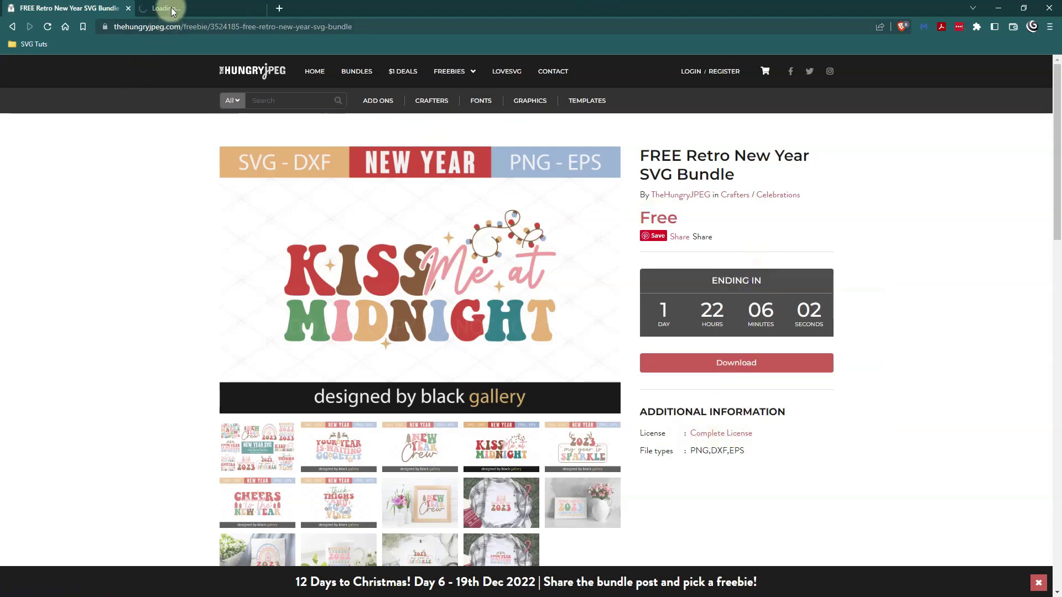
click(171, 8)
click(83, 8)
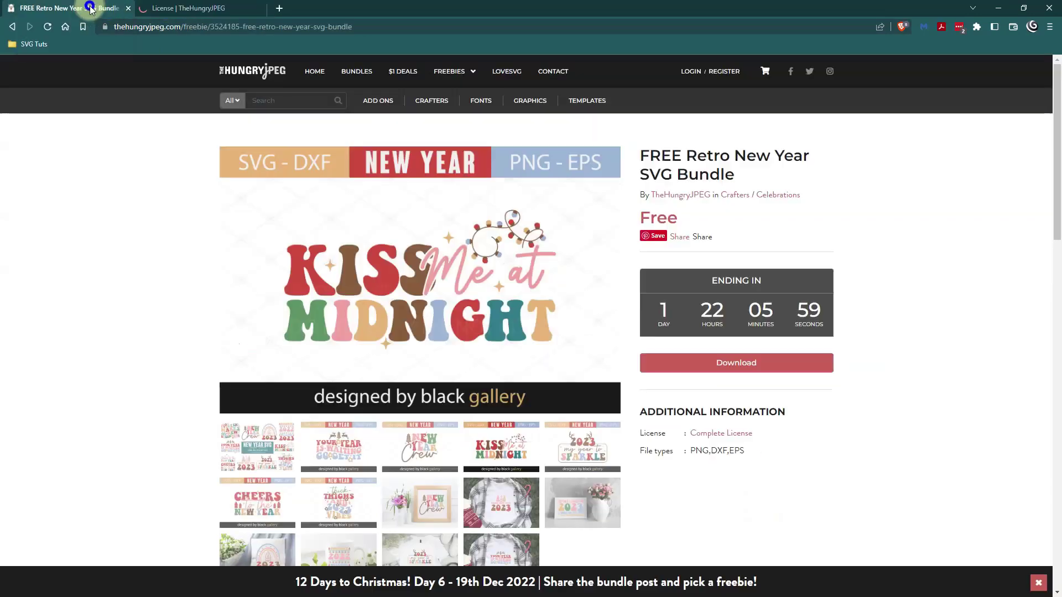
click(159, 7)
click(260, 8)
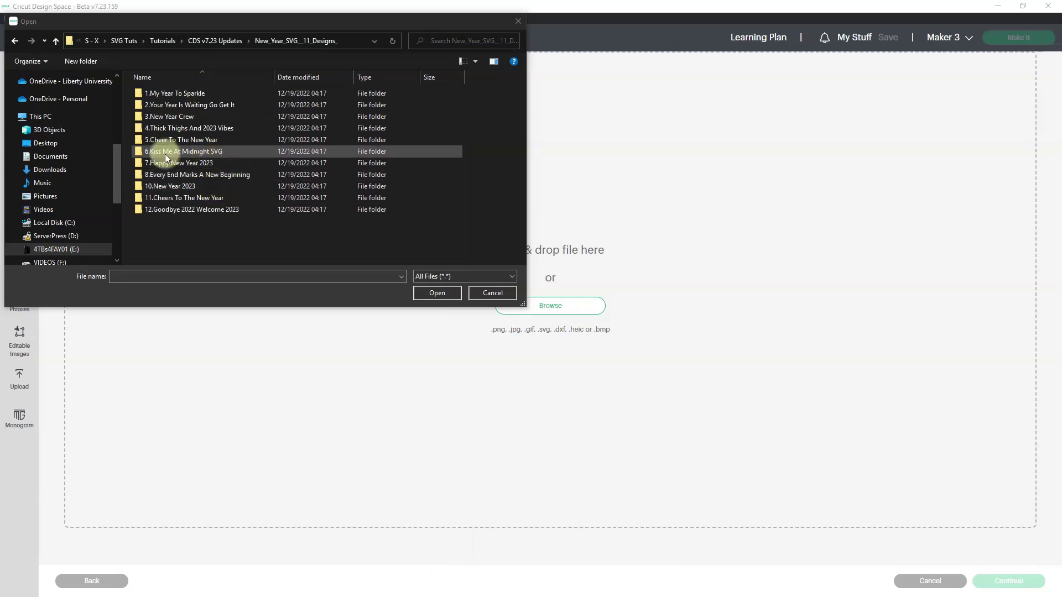
- Open the 6.Kiss Me At Midnight SVG folder, pick its PNG as a Complex image, and continue
double_click(191, 153)
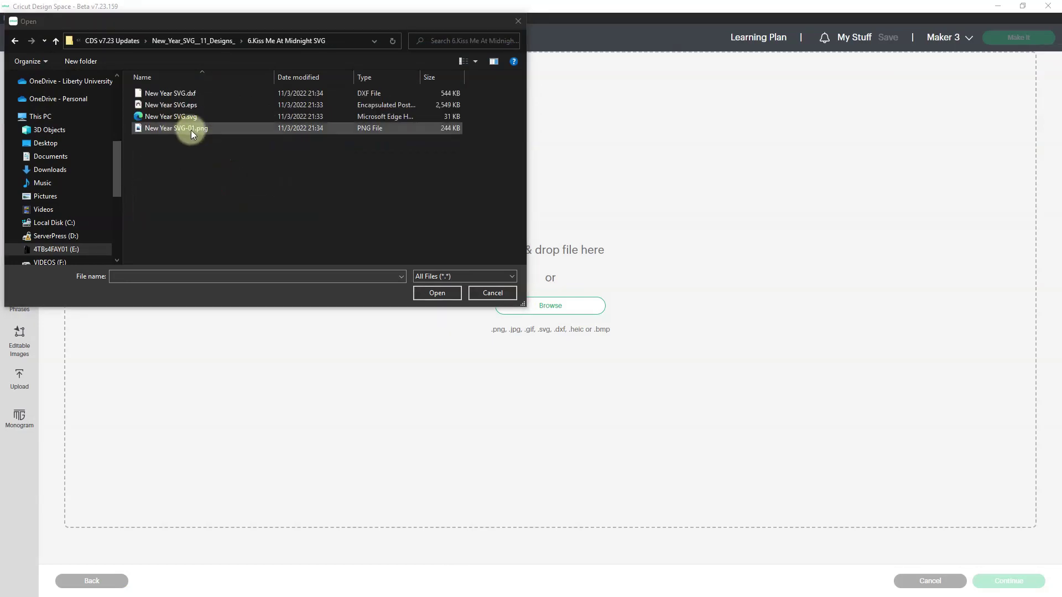
double_click(206, 129)
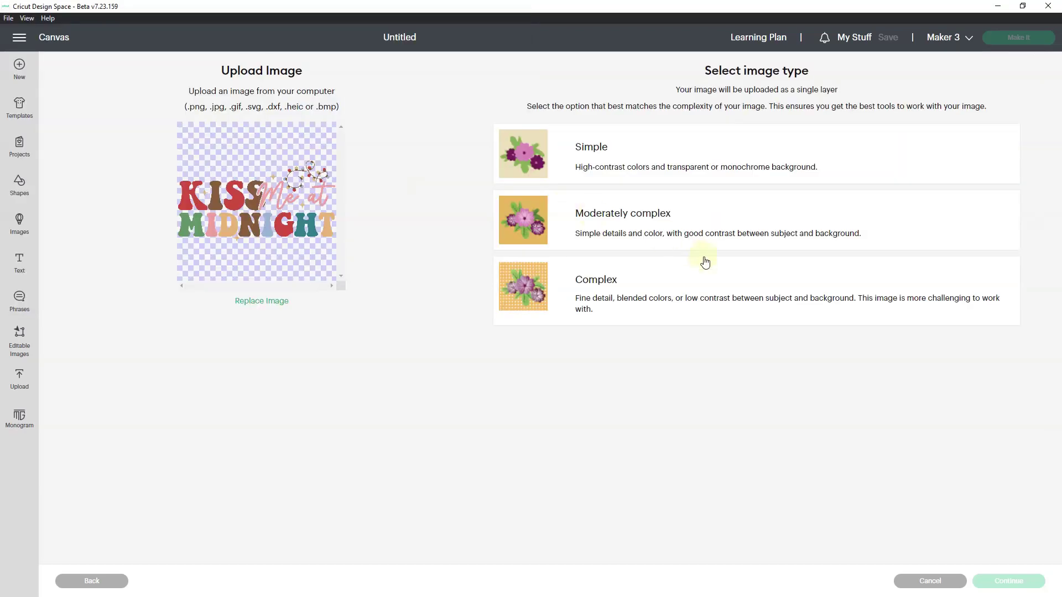
click(634, 298)
click(1009, 581)
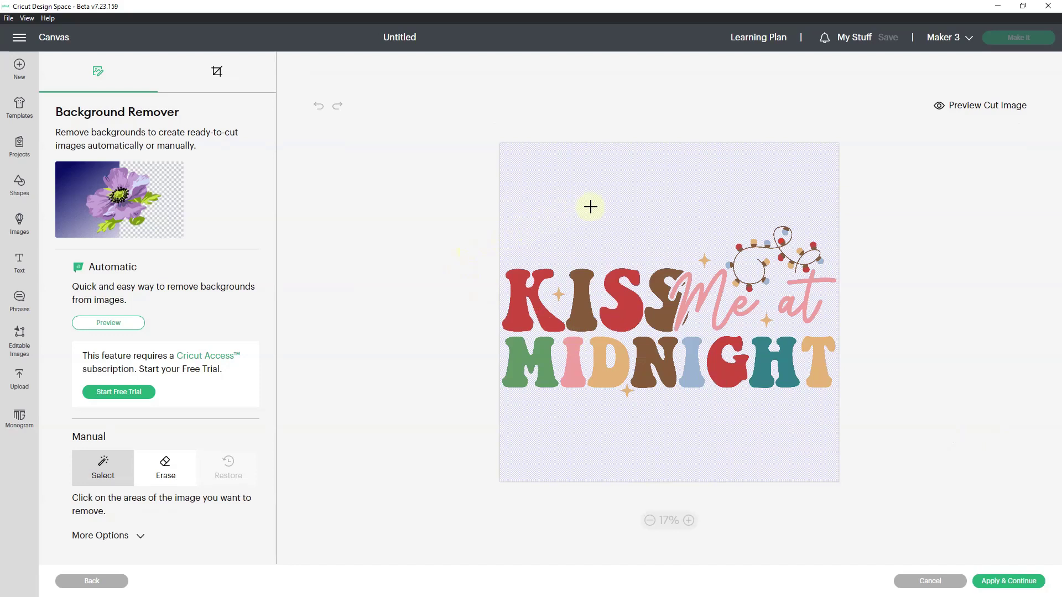
- Accept the background and set the upload to Print Then Cut in the My Files collection
click(1009, 582)
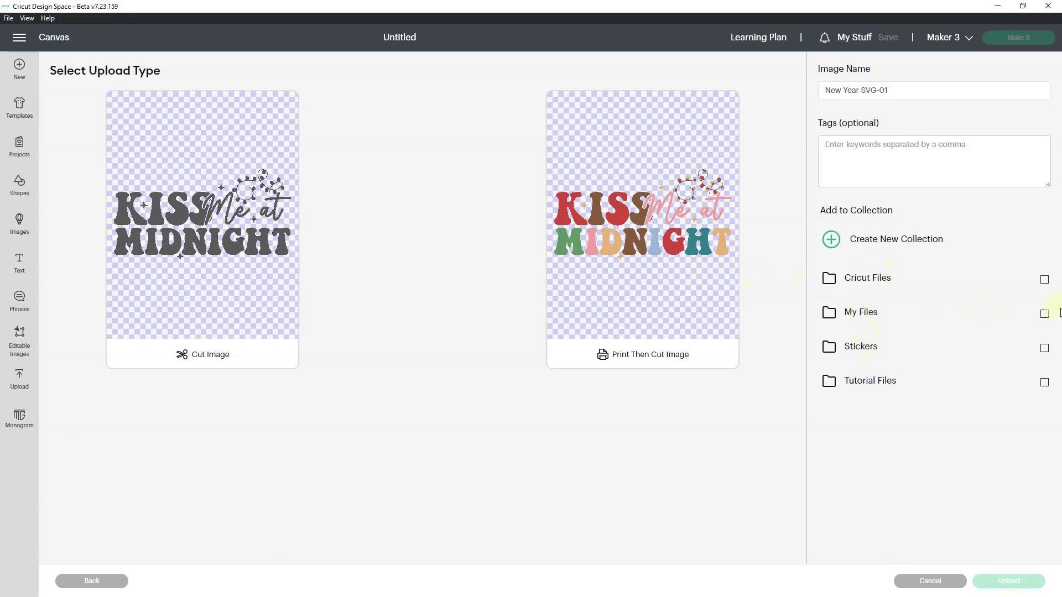
click(1045, 315)
click(666, 273)
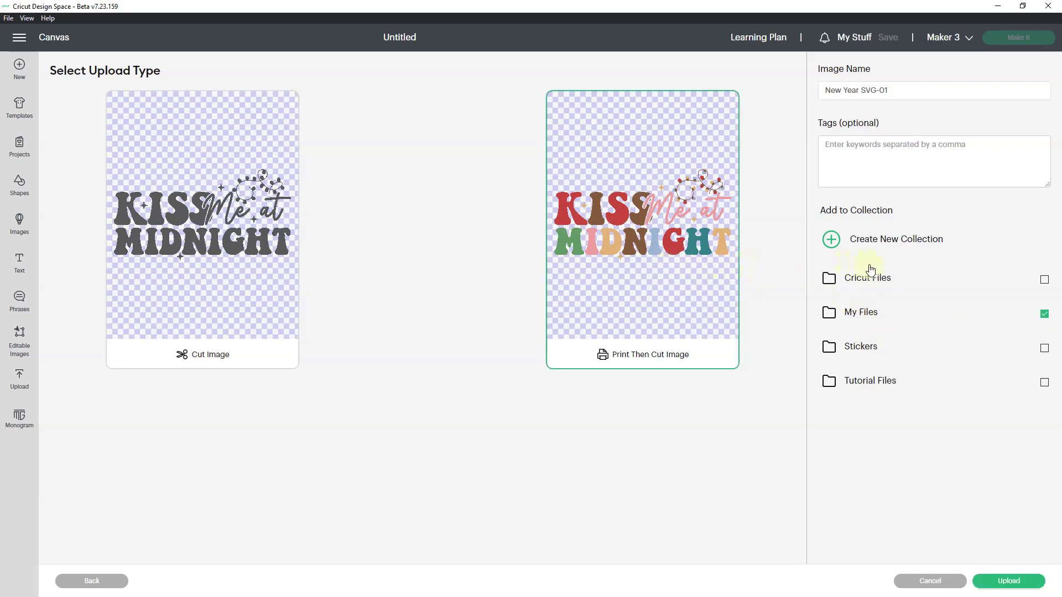
- Name the image 'Kiss Me at Midnight', tag it New Year, and upload it
drag(896, 91, 808, 94)
text(Kiss Me at Midnight)
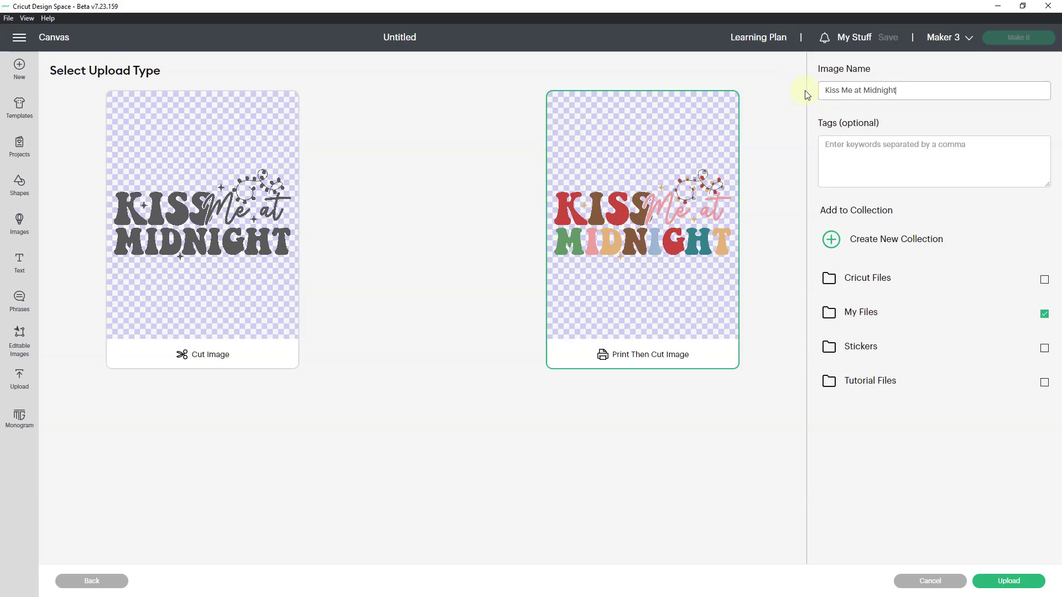
click(939, 178)
text(New Year)
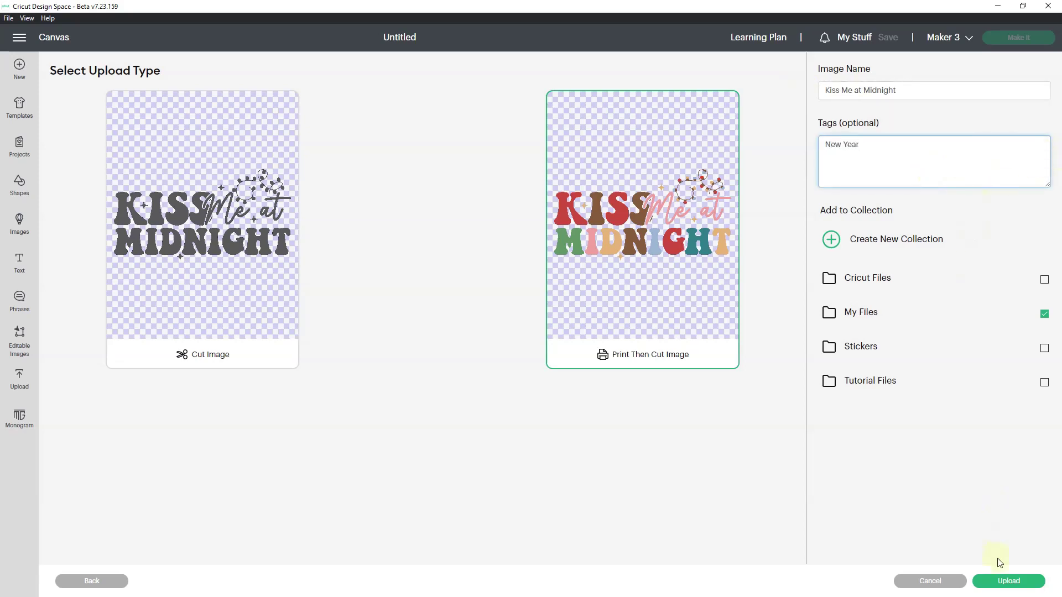
click(1008, 583)
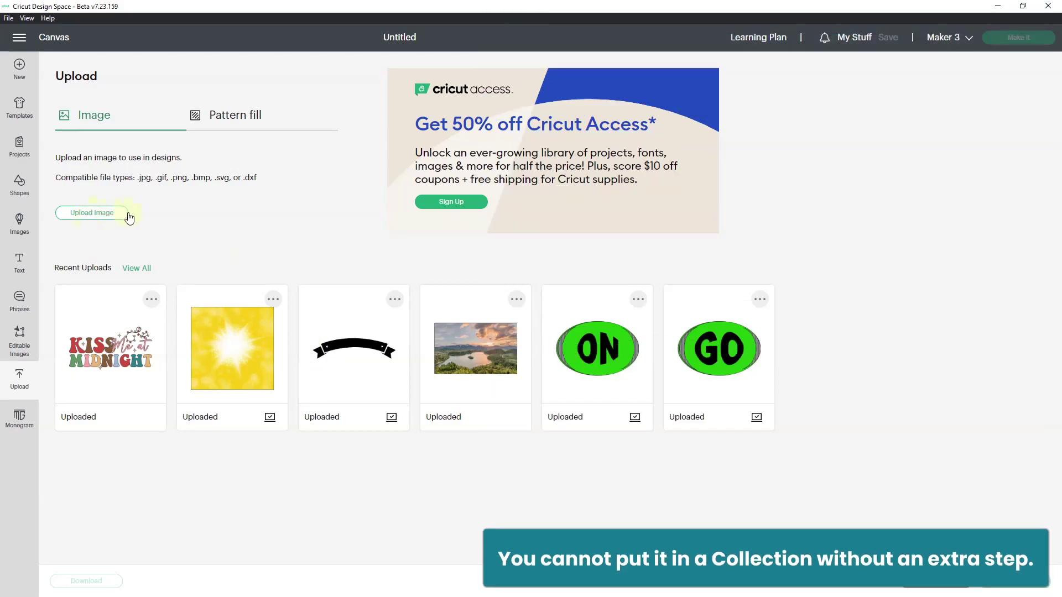
- Start another image upload and browse to Tutorials > CDS v7.23 Updates
click(99, 219)
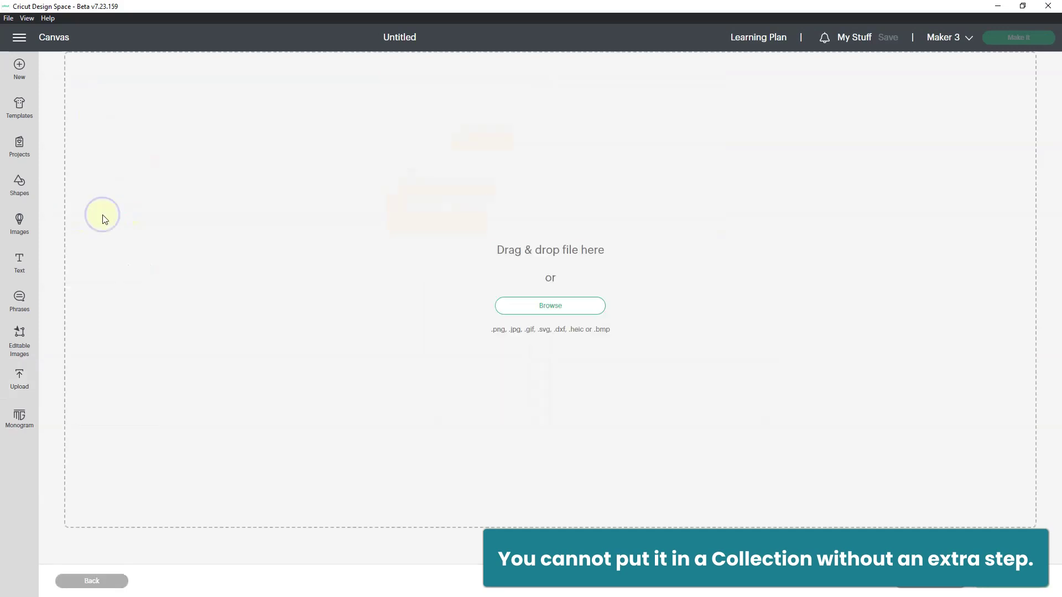
click(569, 307)
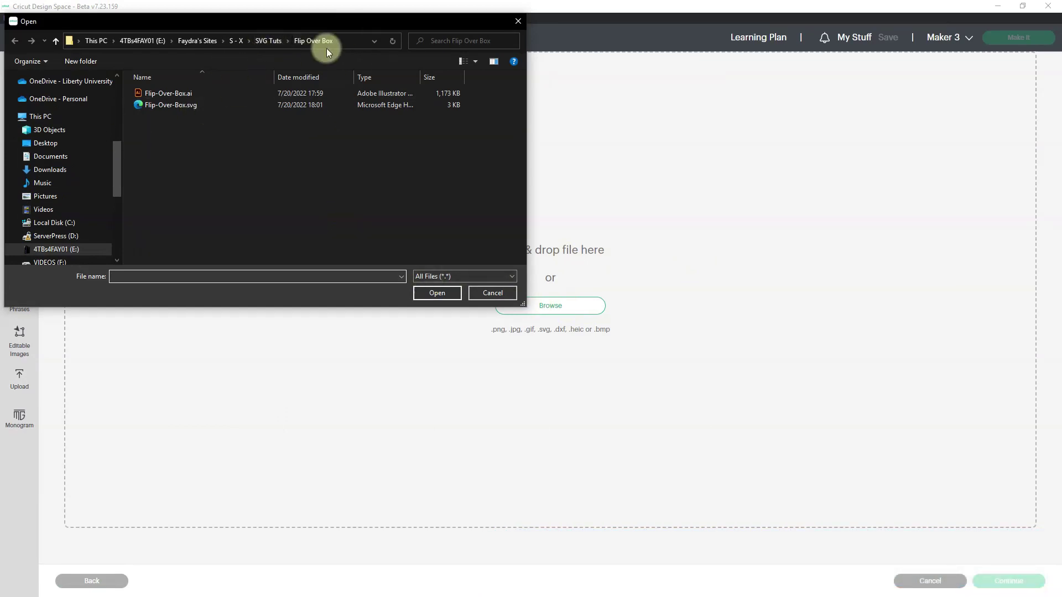
click(270, 41)
scroll(509, 101, down, 5)
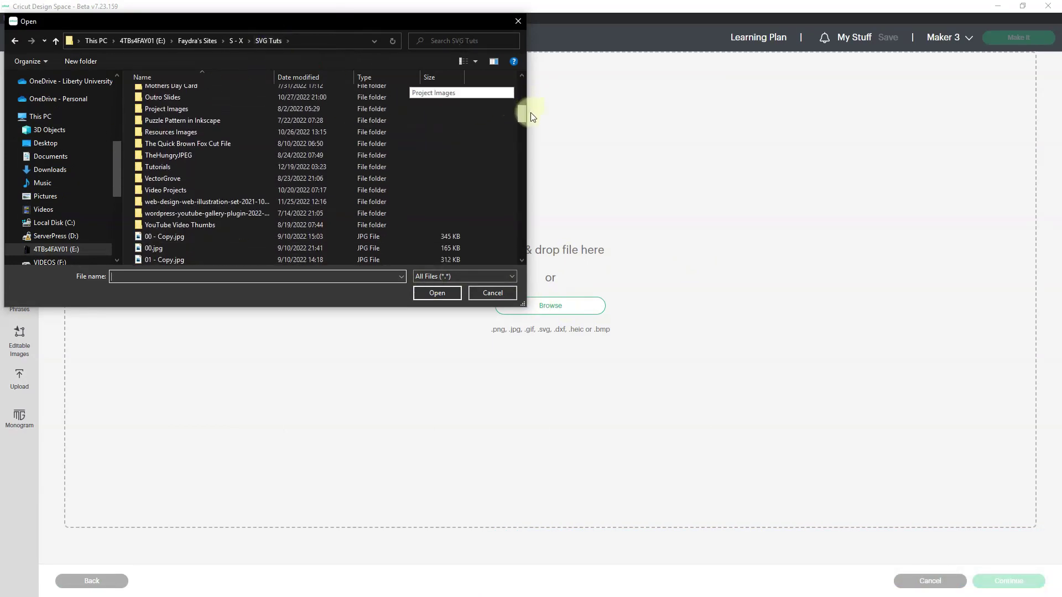
double_click(337, 162)
double_click(303, 105)
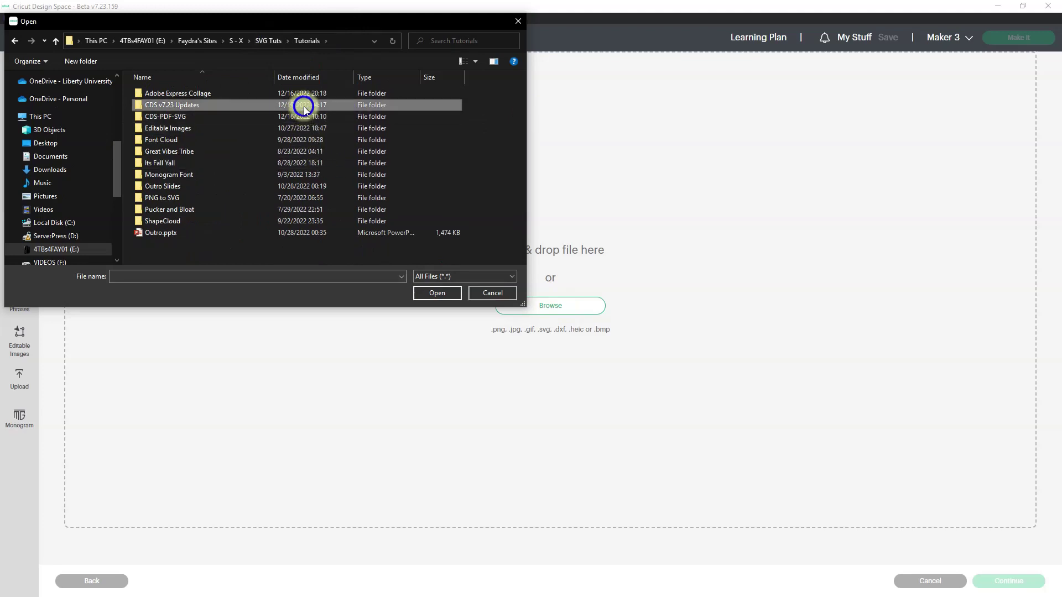
- Open the New Year bundle's 7.Happy New Year 2023 folder and choose its SVG file
click(150, 130)
double_click(150, 130)
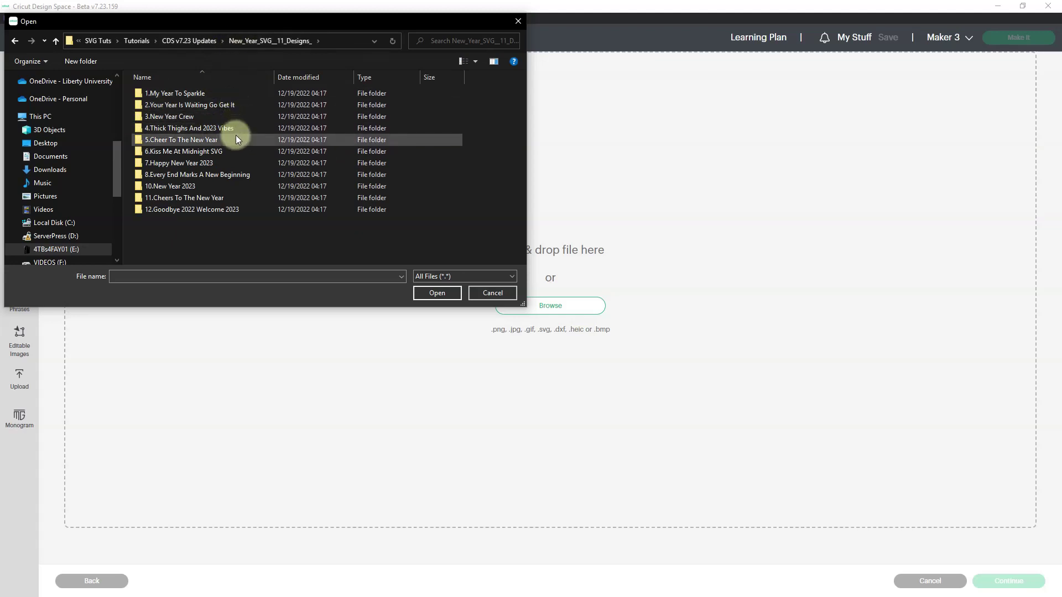
double_click(213, 163)
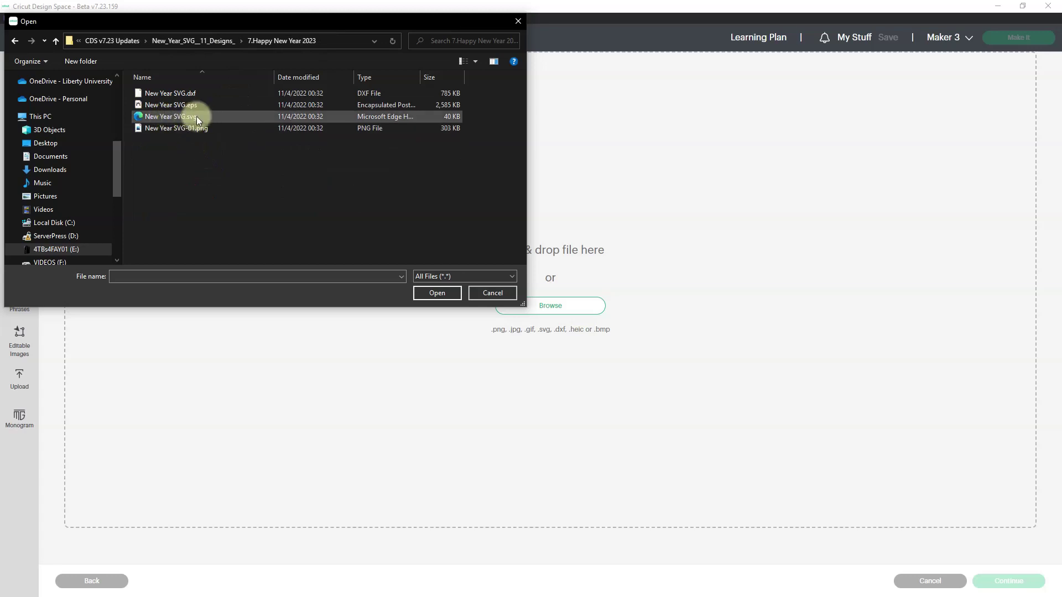
double_click(172, 116)
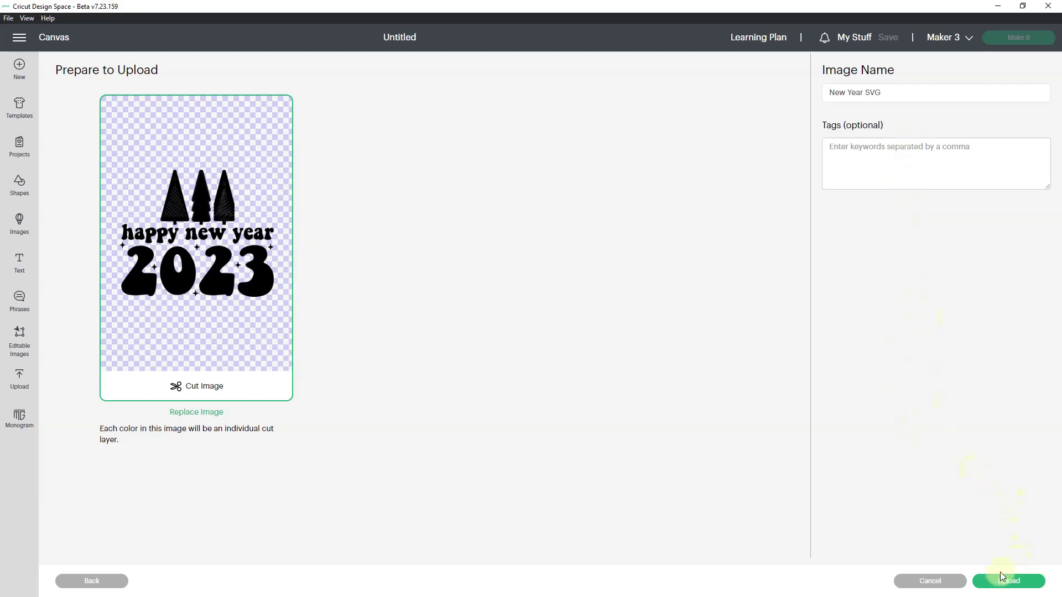
- Upload the Happy New Year 2023 SVG and add it to the My Files collection
click(1010, 583)
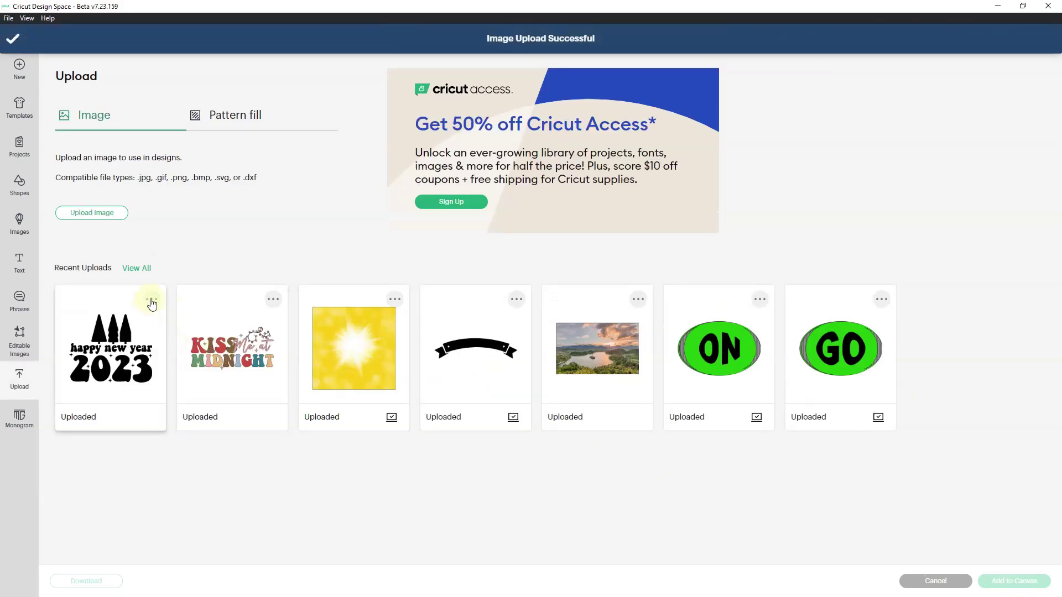
click(151, 299)
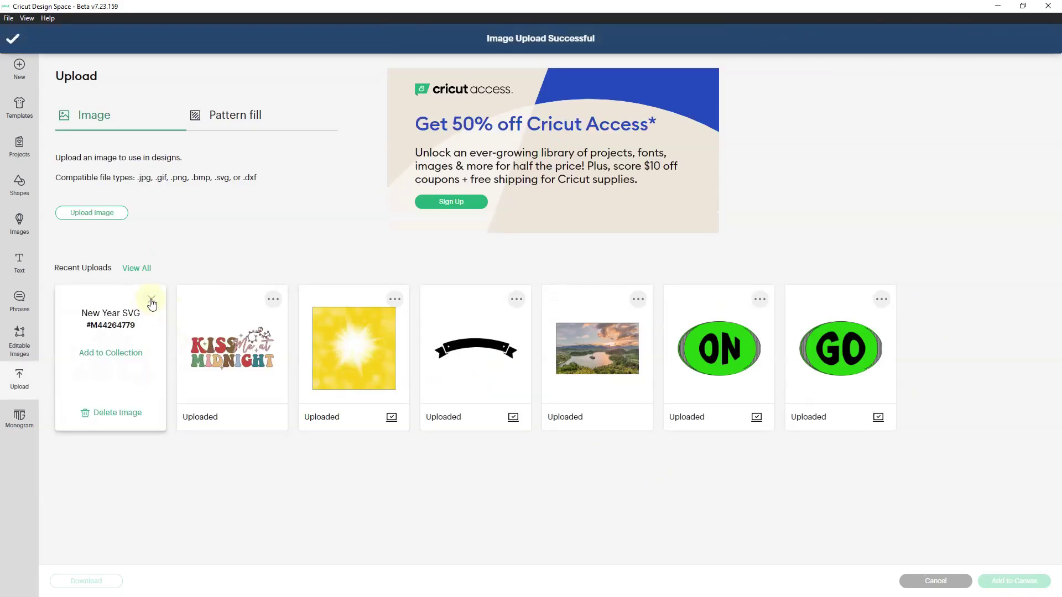
click(127, 356)
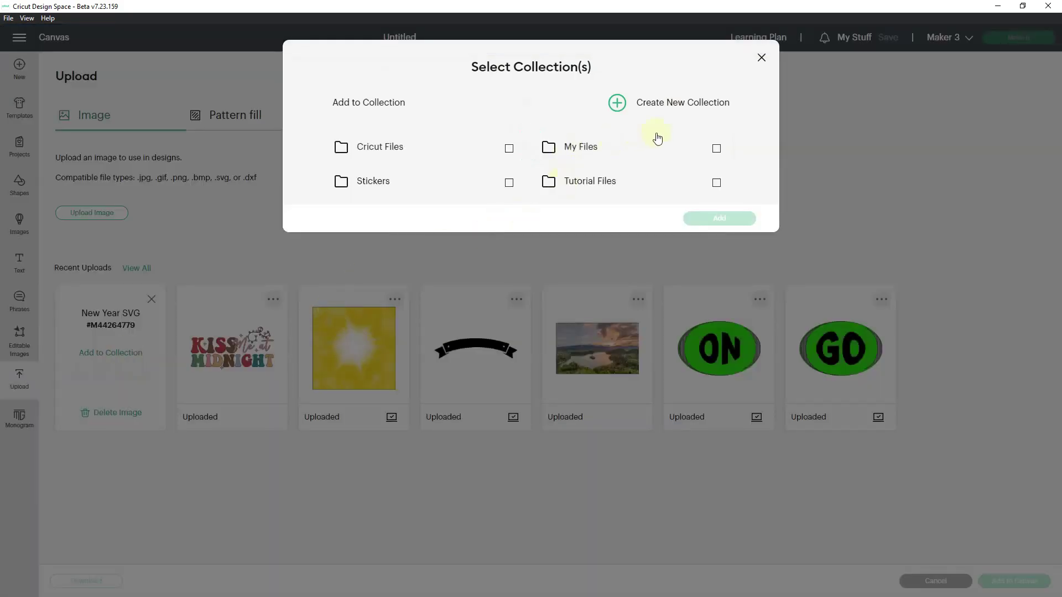
click(717, 149)
click(718, 219)
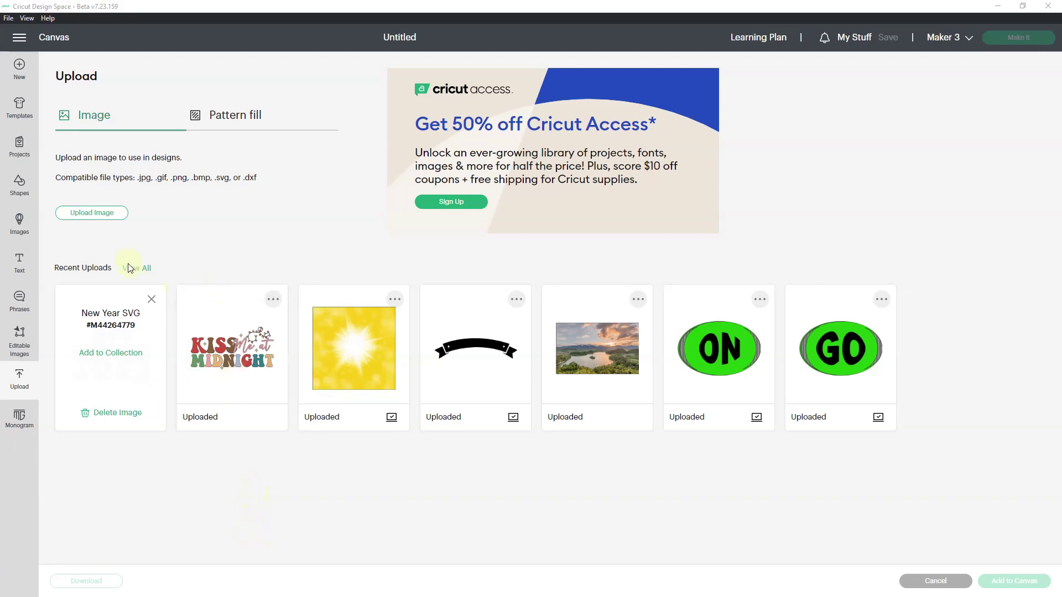
- Search the Cricut image library for 'sports'
click(21, 232)
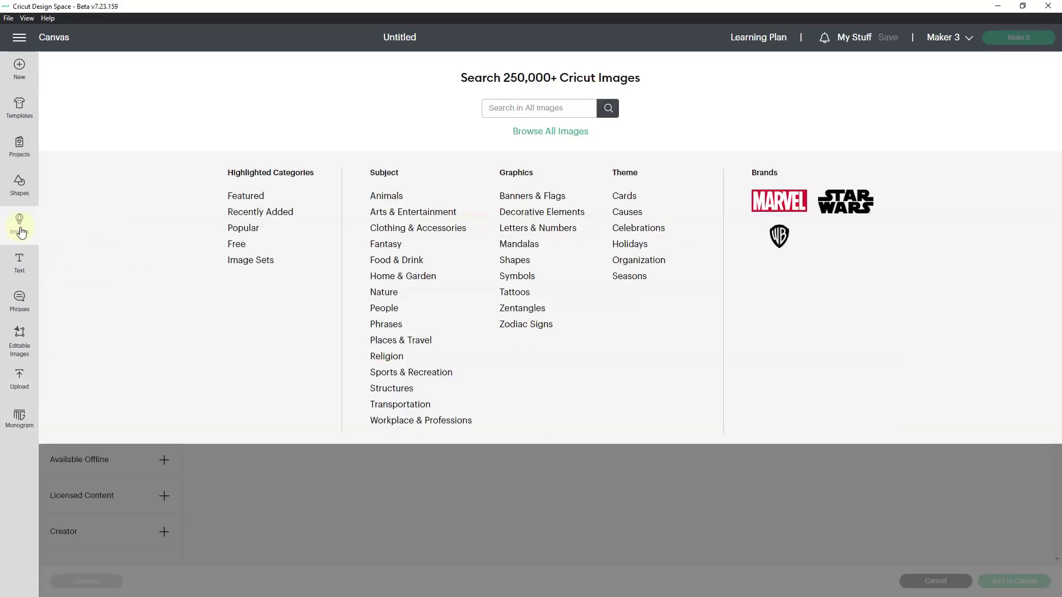
click(560, 108)
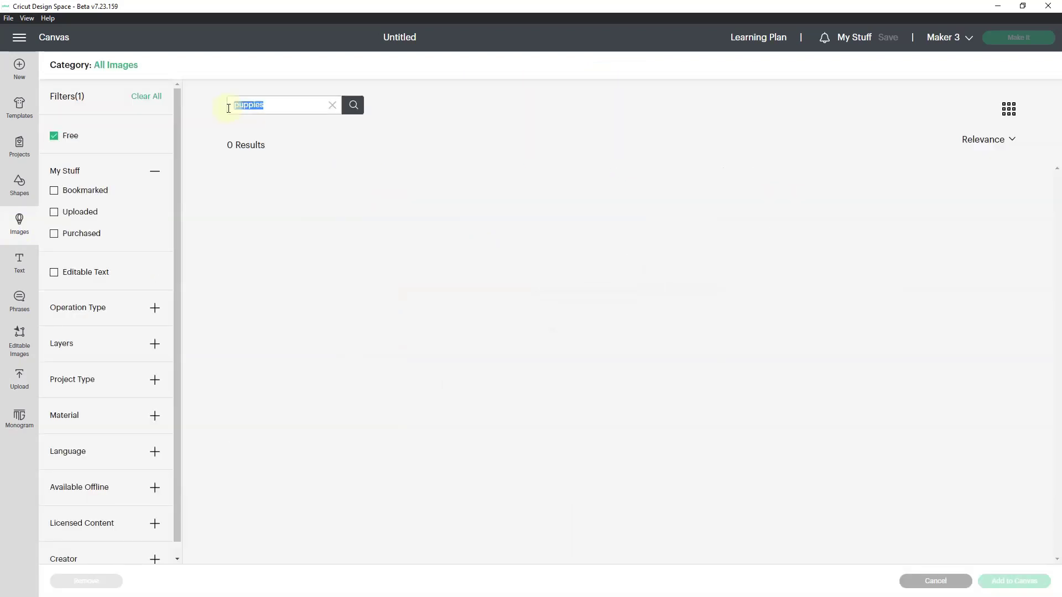
text(sports)
key(Return)
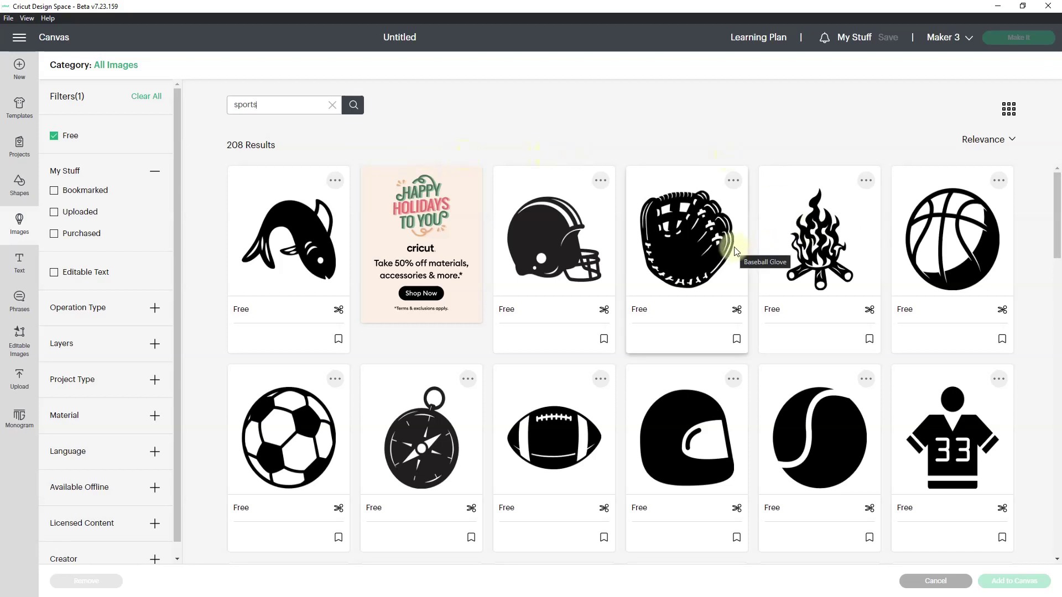
- Bookmark the football helmet and add it and the baseball glove to Cricut Files
click(604, 340)
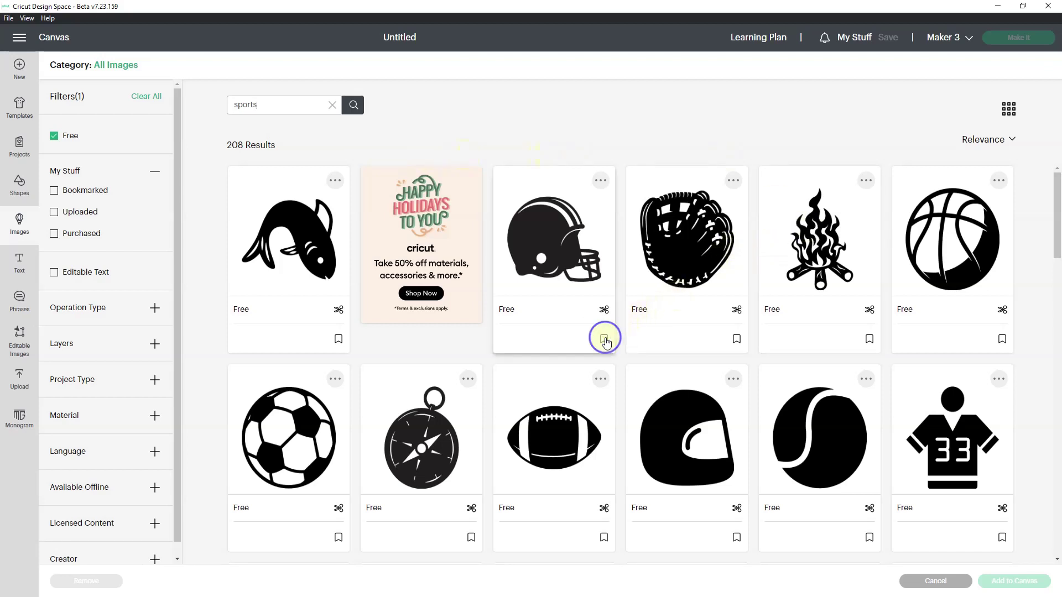
click(641, 375)
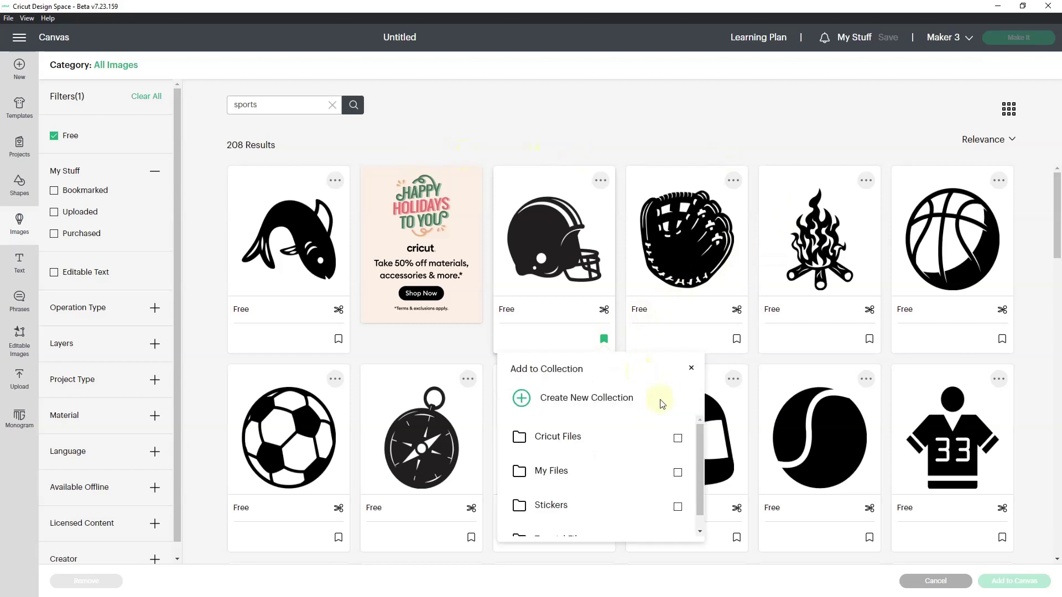
click(678, 439)
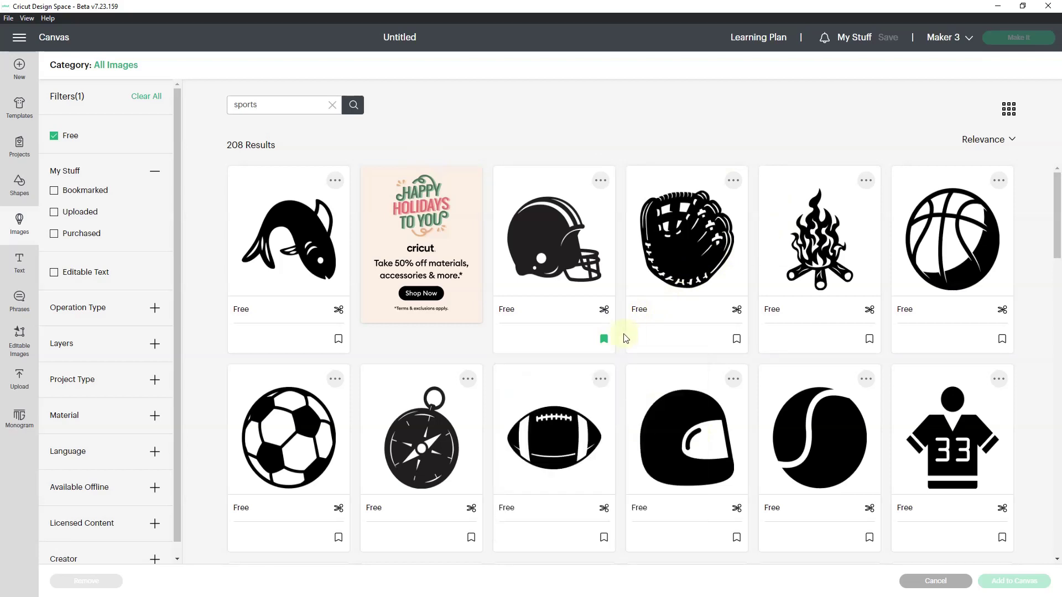
click(733, 183)
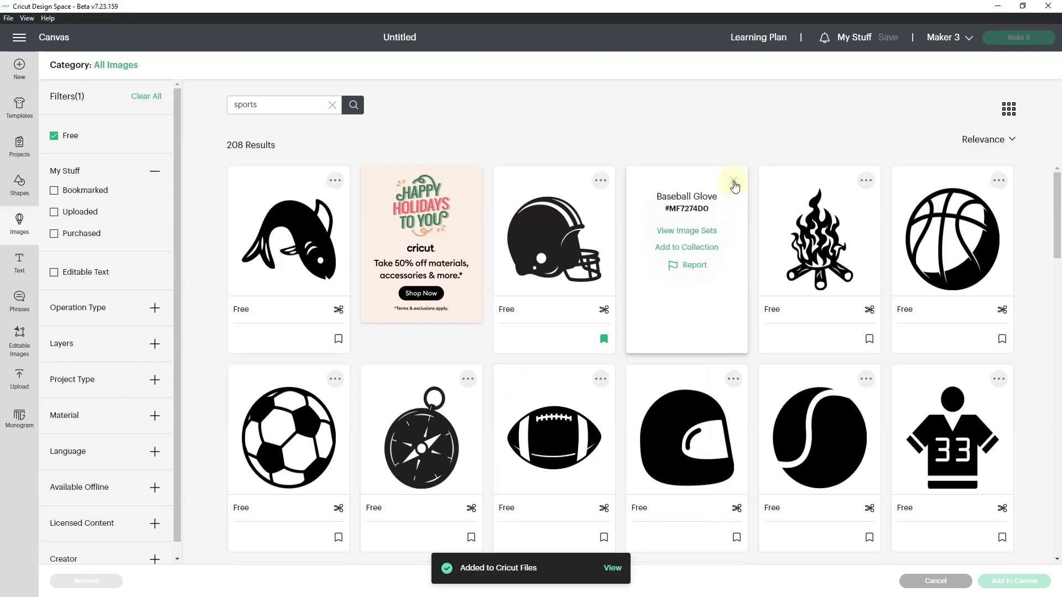
click(703, 248)
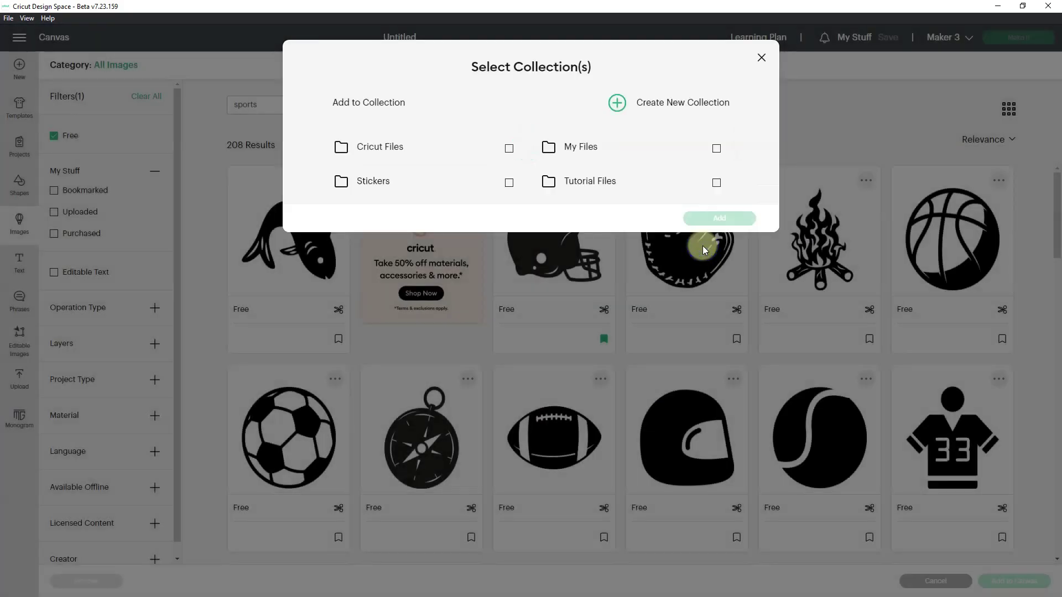
click(509, 148)
click(720, 219)
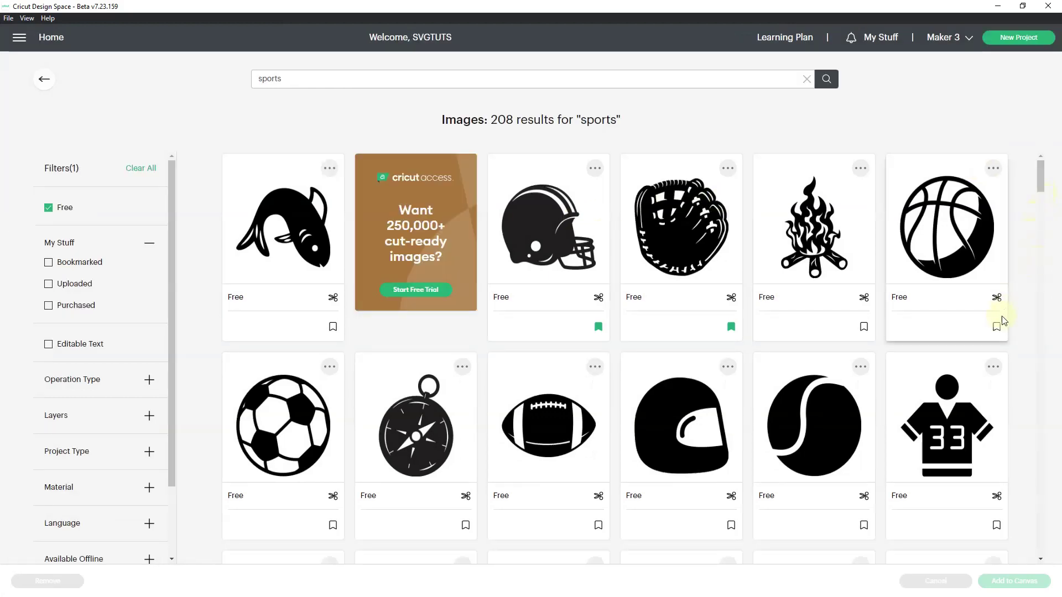
- Bookmark the basketball, soccer ball, football, volleyball and tennis ball images, then go to My Stuff
click(996, 326)
scroll(373, 339, down, 3)
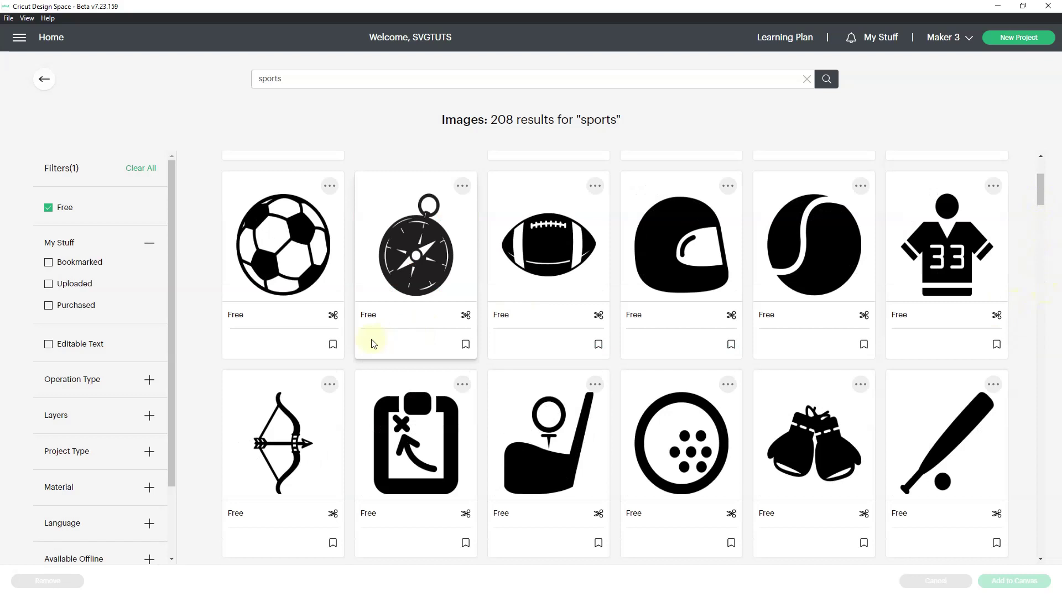
click(333, 344)
click(599, 346)
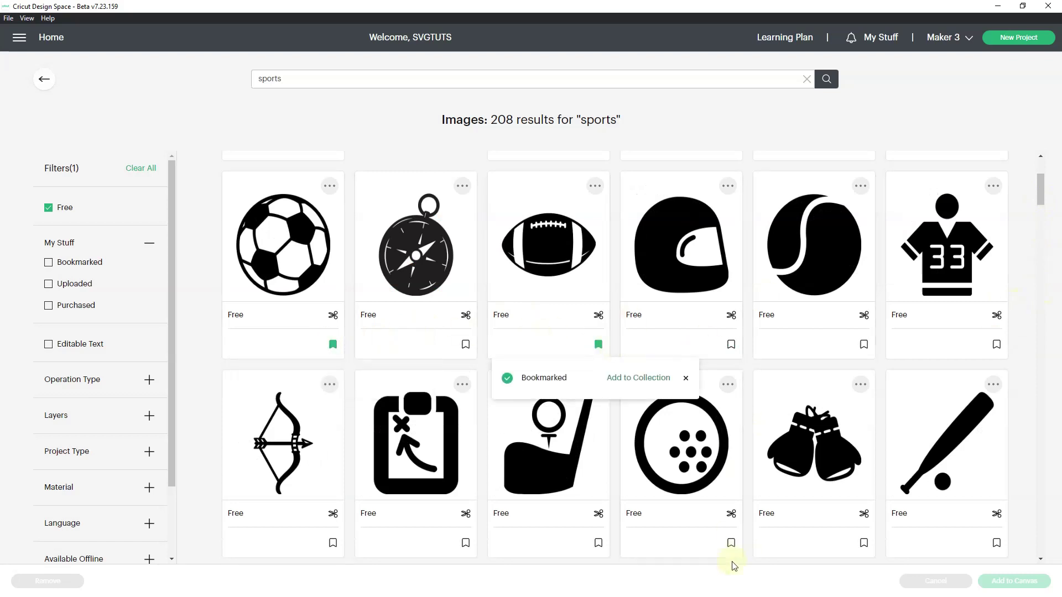
scroll(1051, 265, down, 5)
click(864, 321)
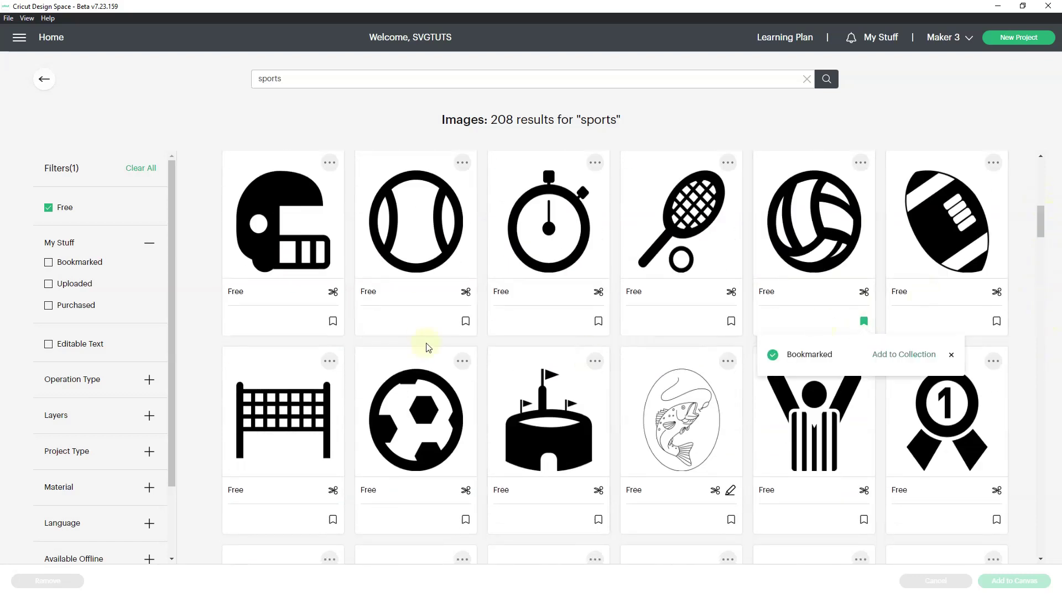
click(465, 321)
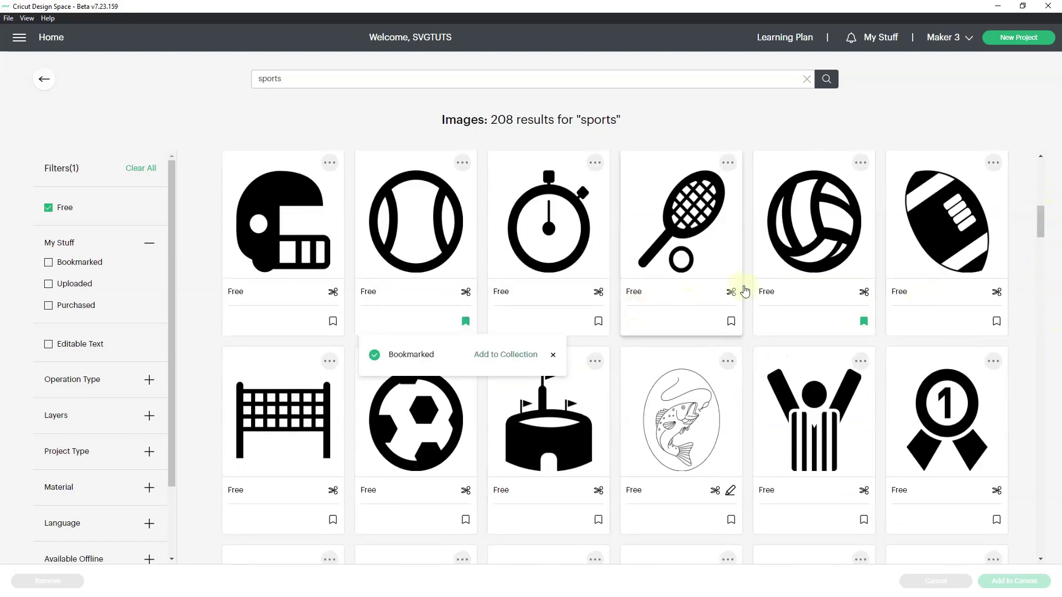
click(885, 37)
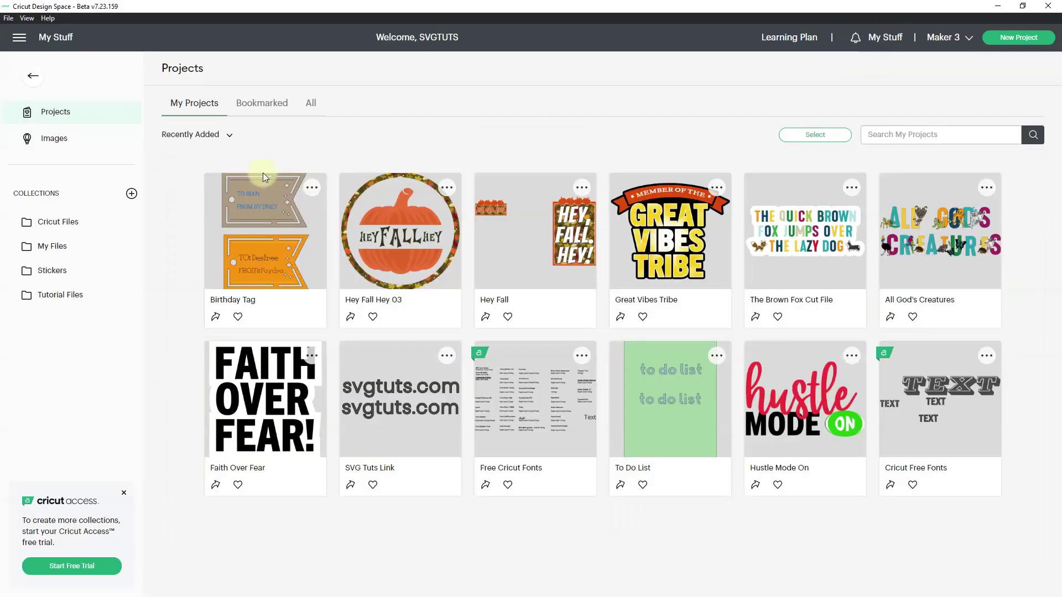
- Show bookmarked images and drag the tennis ball onto the Cricut Files collection
click(53, 141)
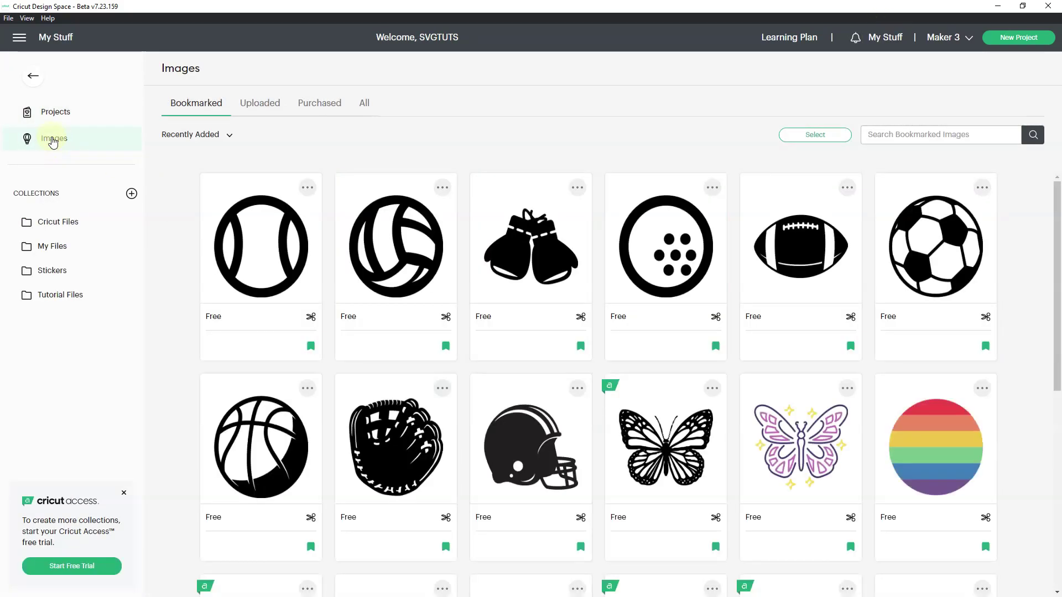
mouse_move(305, 241)
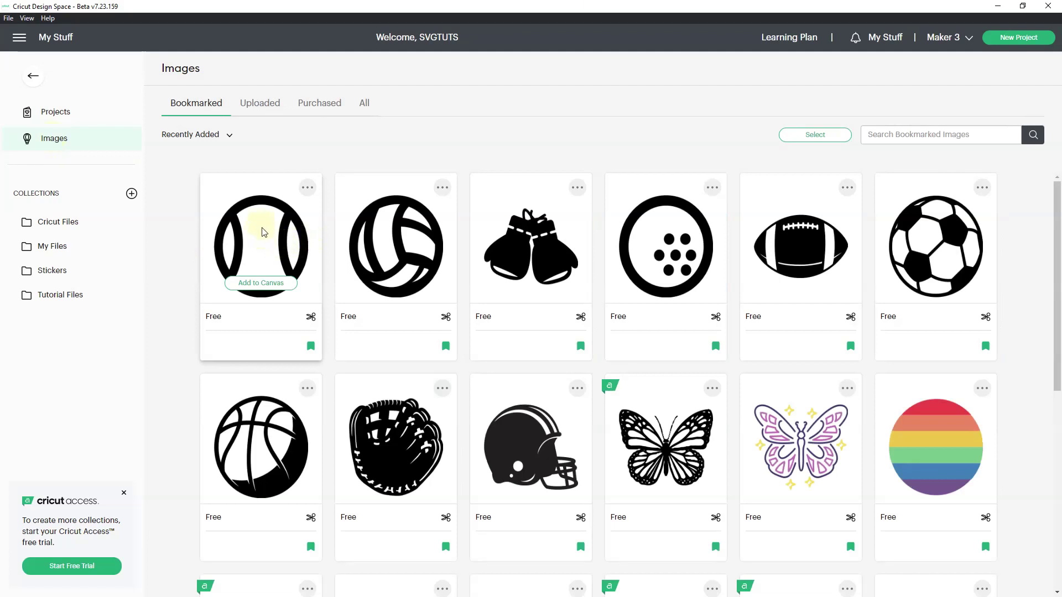
drag(264, 233, 64, 222)
drag(376, 238, 73, 225)
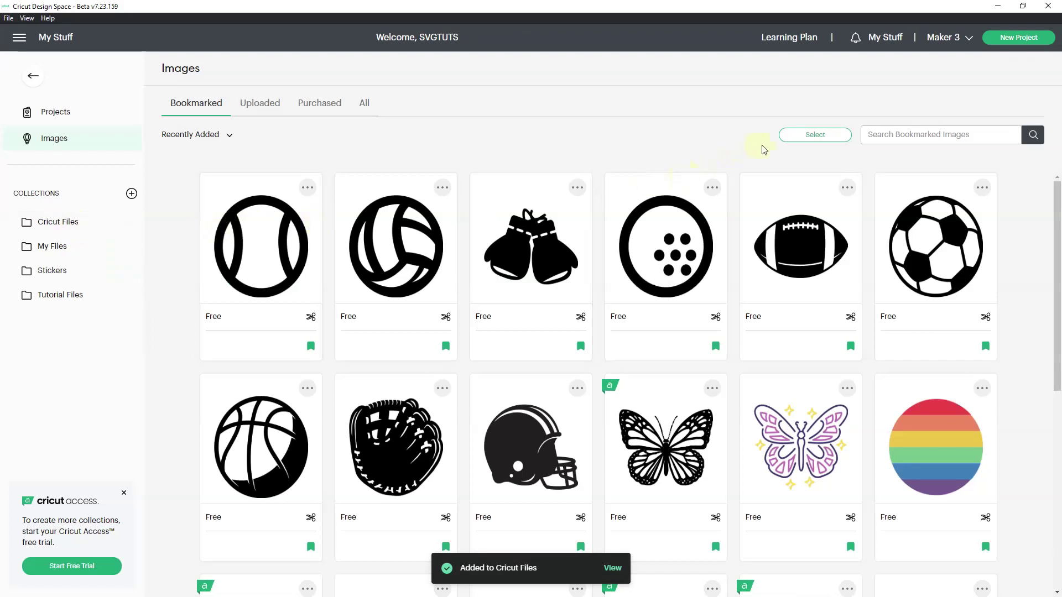
- Add the golf ball, football, soccer ball, basketball, baseball glove and helmet images to Cricut Files
click(813, 136)
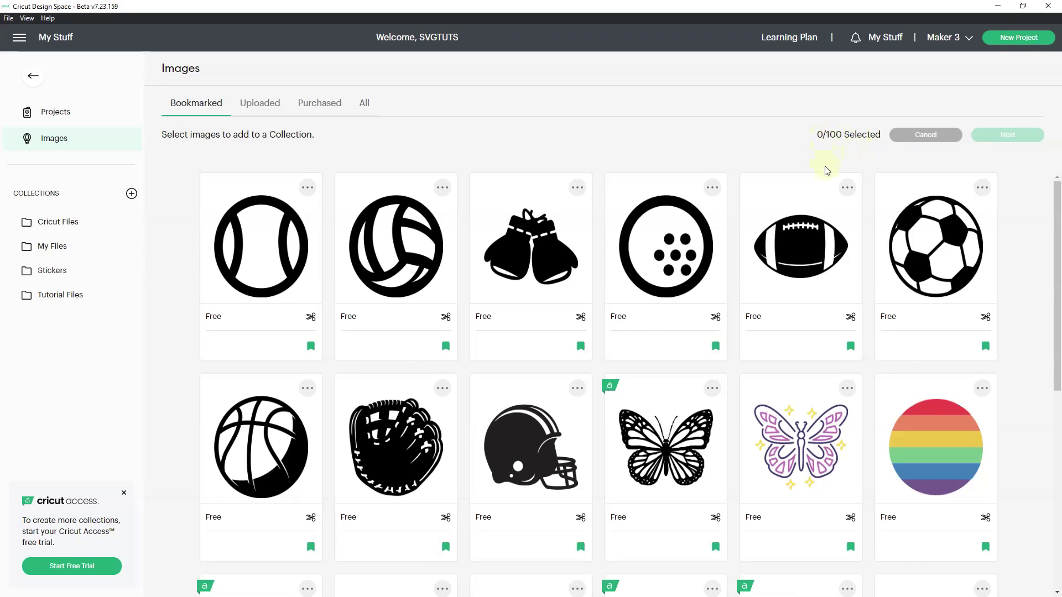
click(668, 239)
click(772, 240)
click(909, 243)
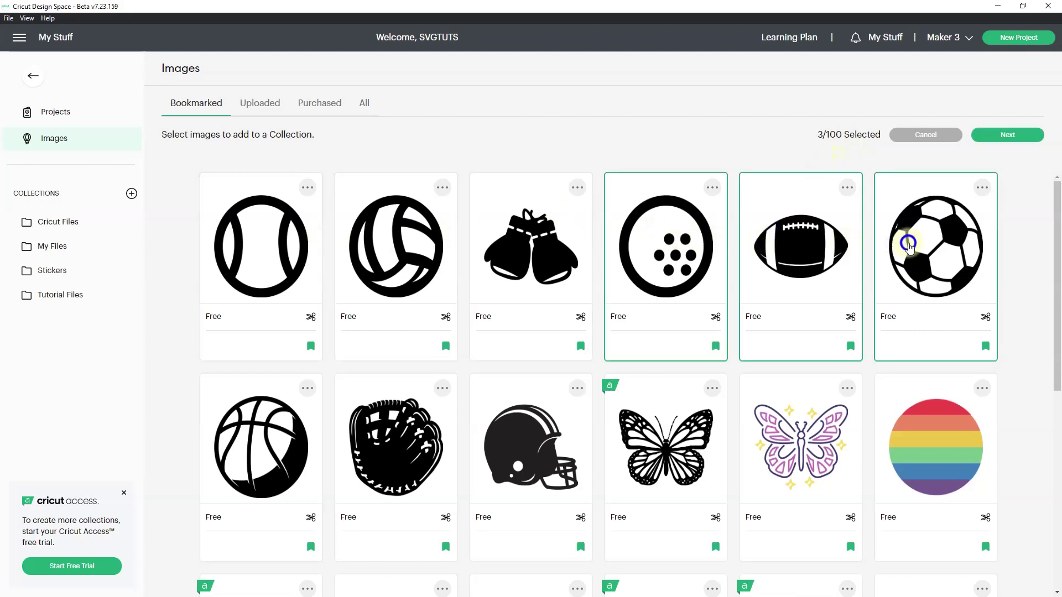
click(278, 412)
click(354, 421)
click(508, 432)
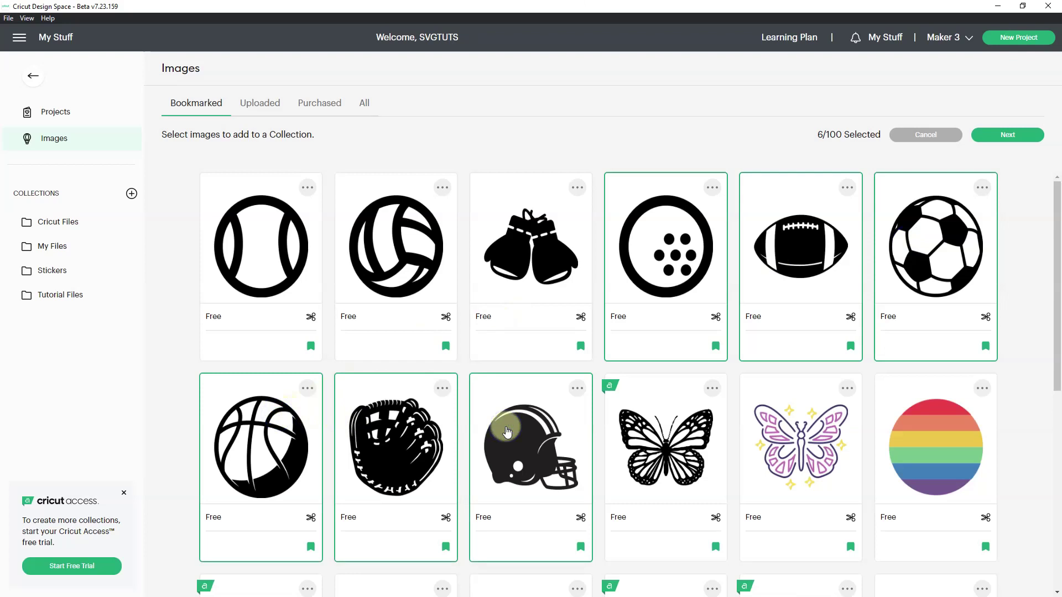
drag(277, 426, 1011, 141)
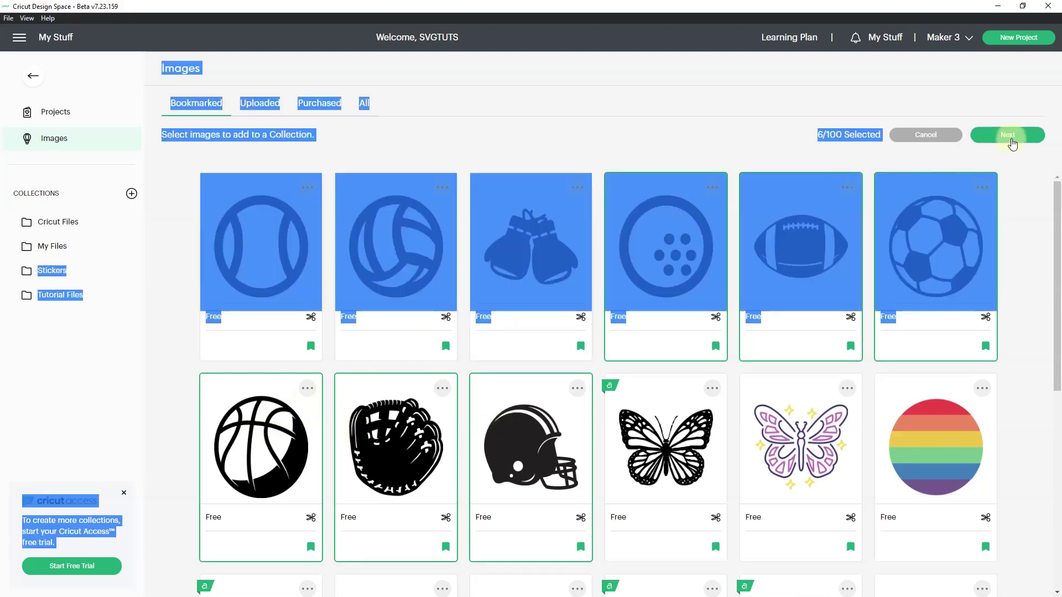
click(1012, 142)
click(509, 148)
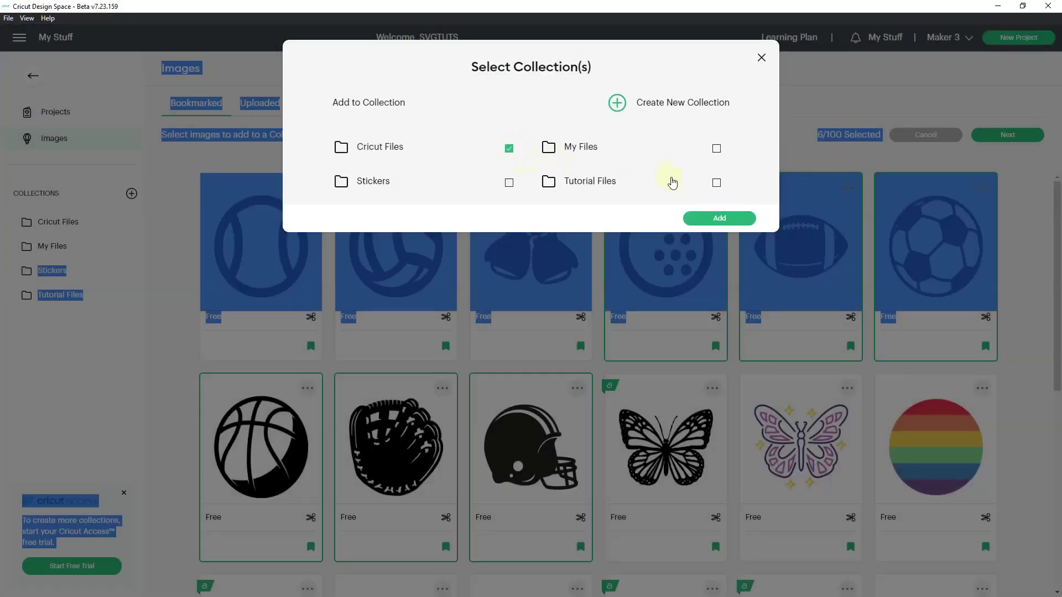
click(707, 219)
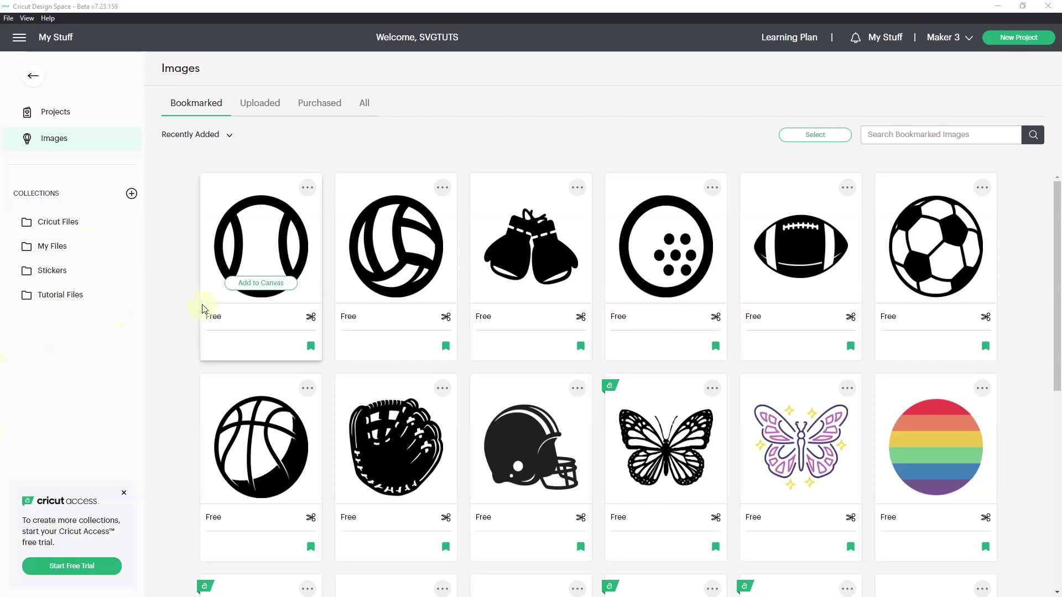
- Add the tennis ball, volleyball, boxing gloves and football images to the canvas, then deselect them
mouse_move(360, 273)
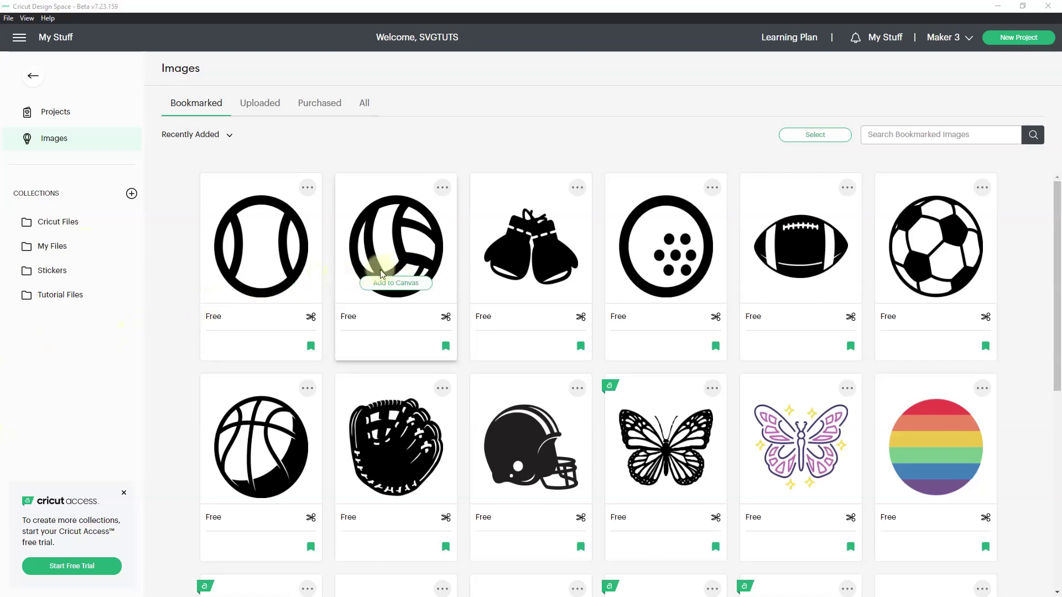
mouse_move(545, 267)
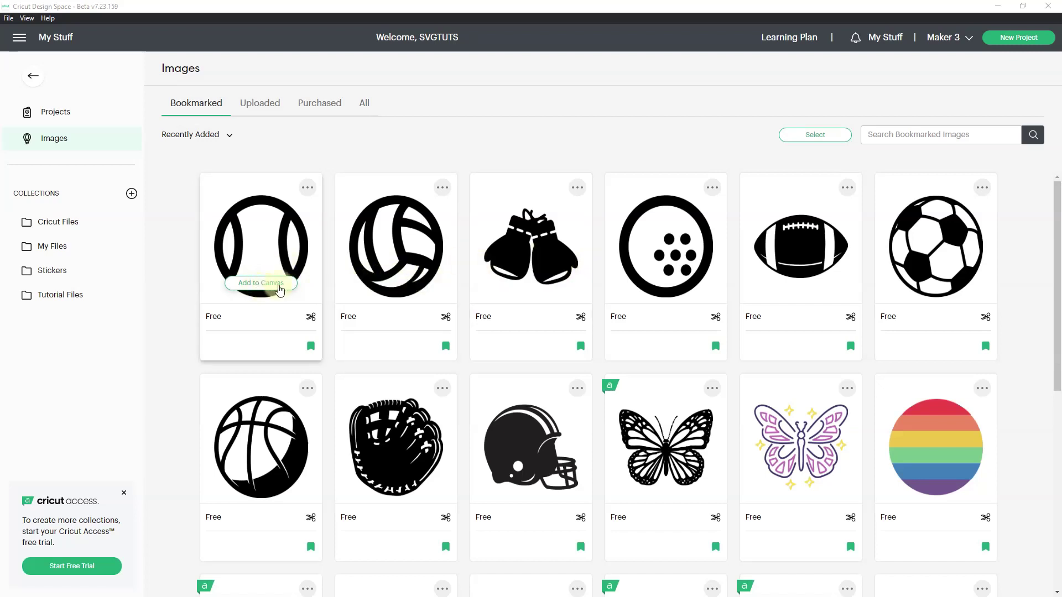
click(279, 288)
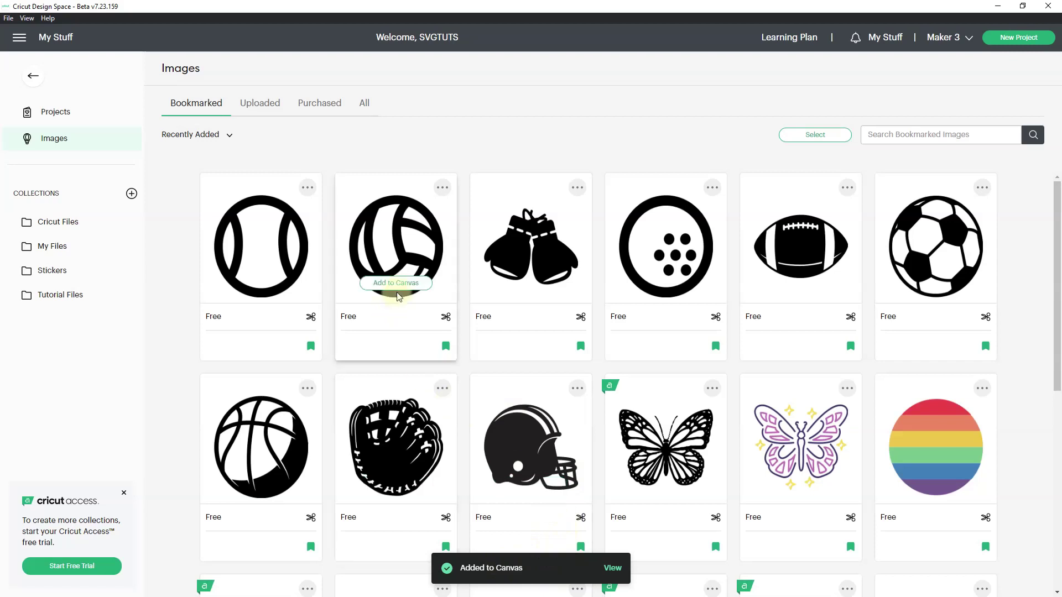
click(397, 292)
click(525, 284)
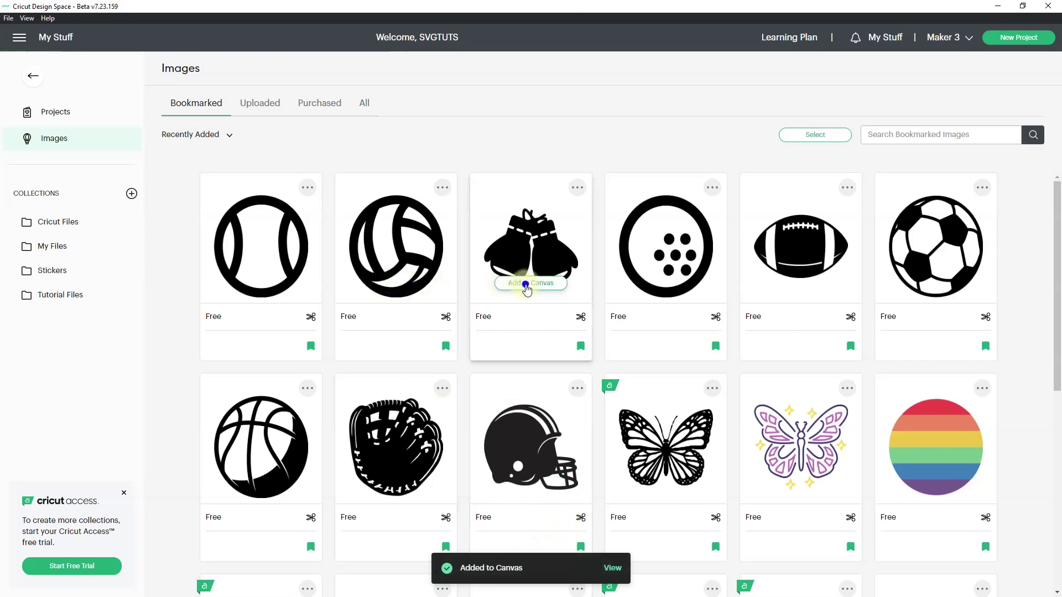
click(795, 284)
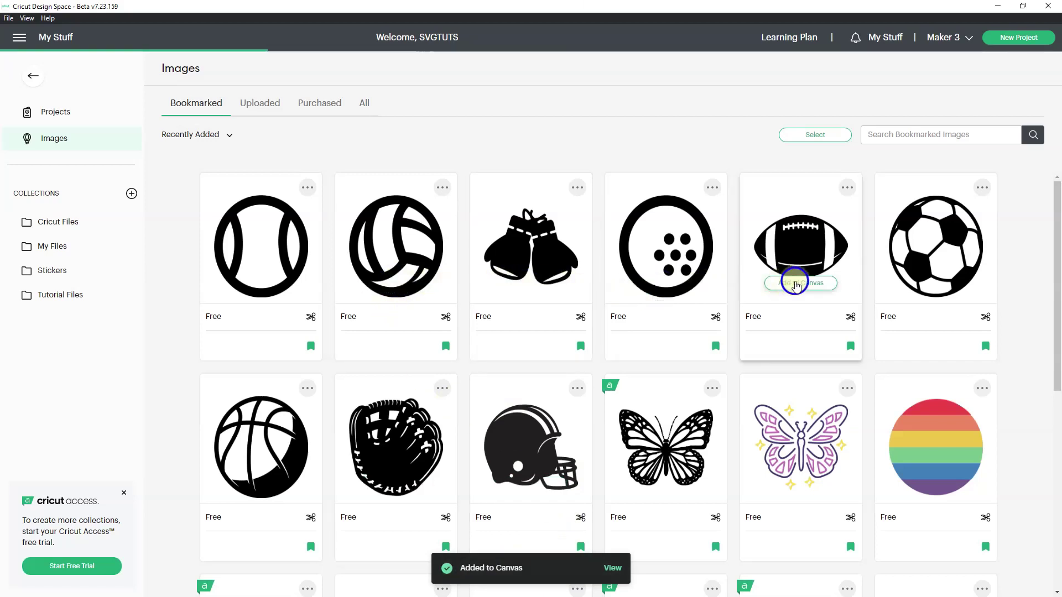
click(610, 568)
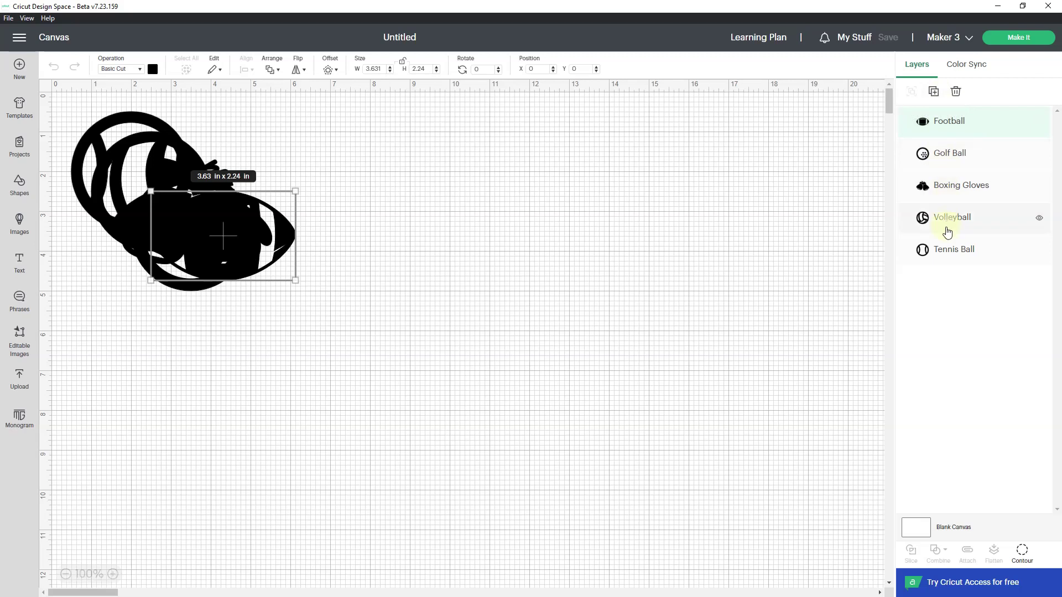
click(404, 247)
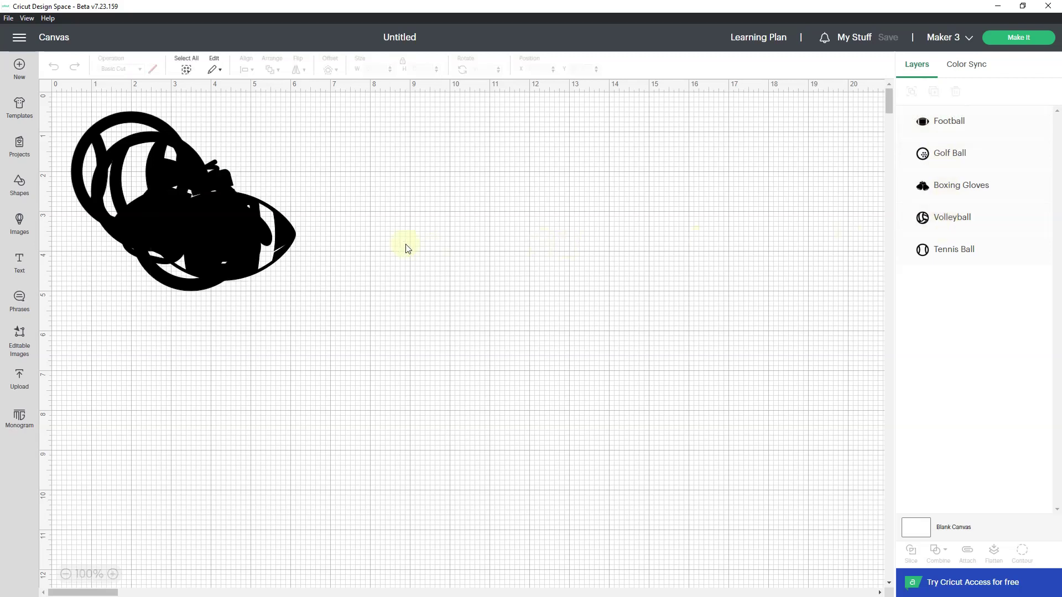
- Search the image library for 'christmas' and filter to free images
click(19, 227)
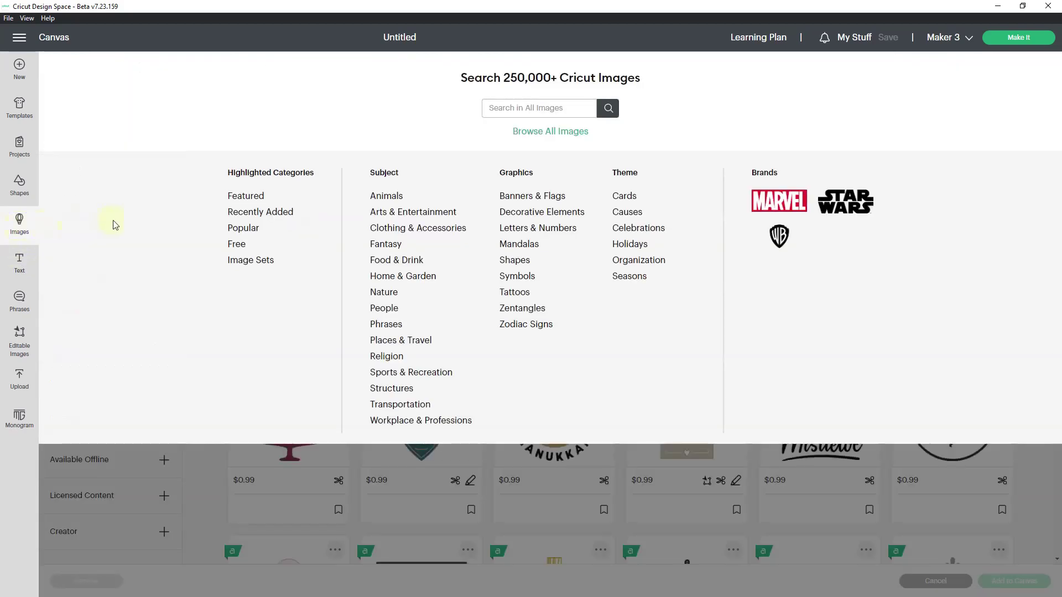
click(567, 114)
text(christmas)
key(Return)
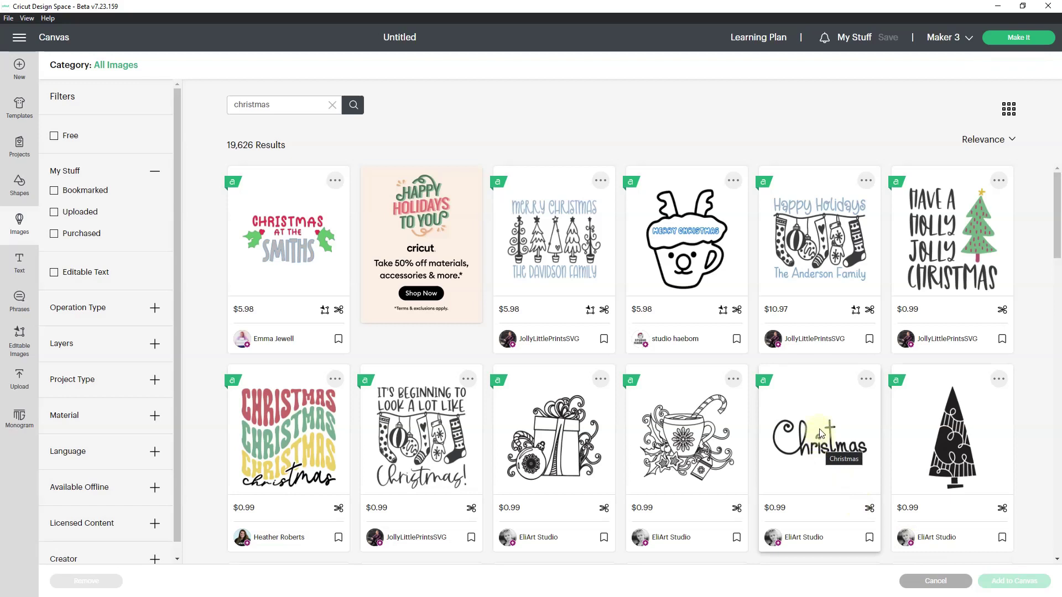
click(71, 138)
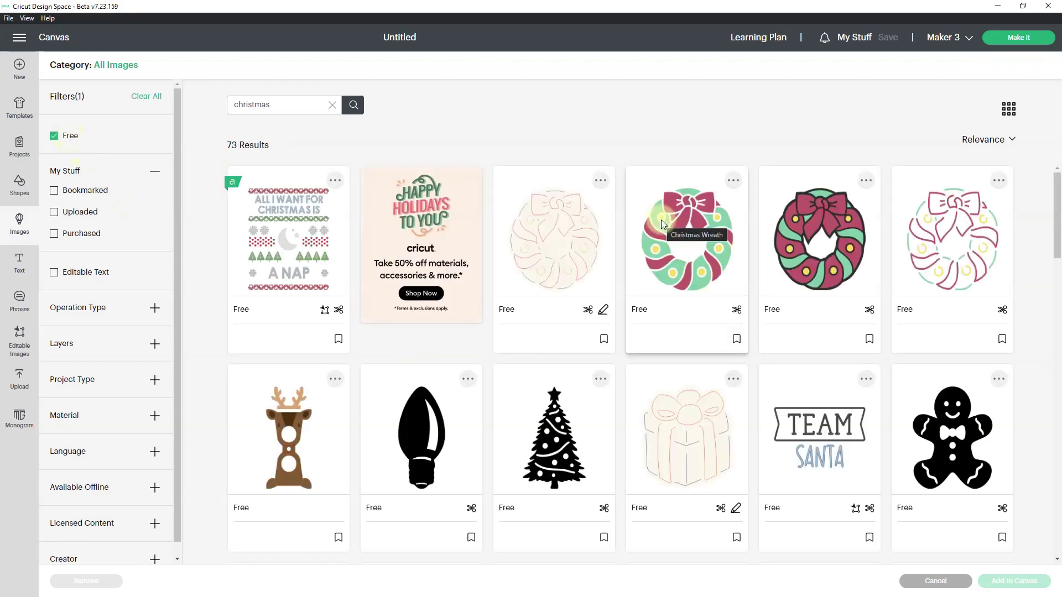
- Add the wreath, tree and gingerbread man images to the canvas, then head to Home
click(548, 282)
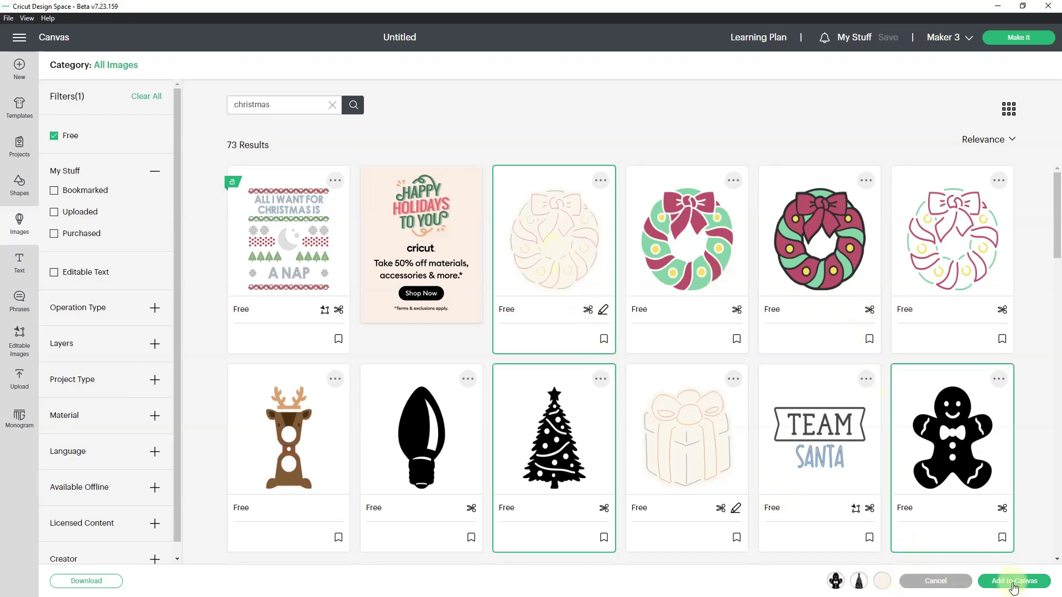
click(1013, 582)
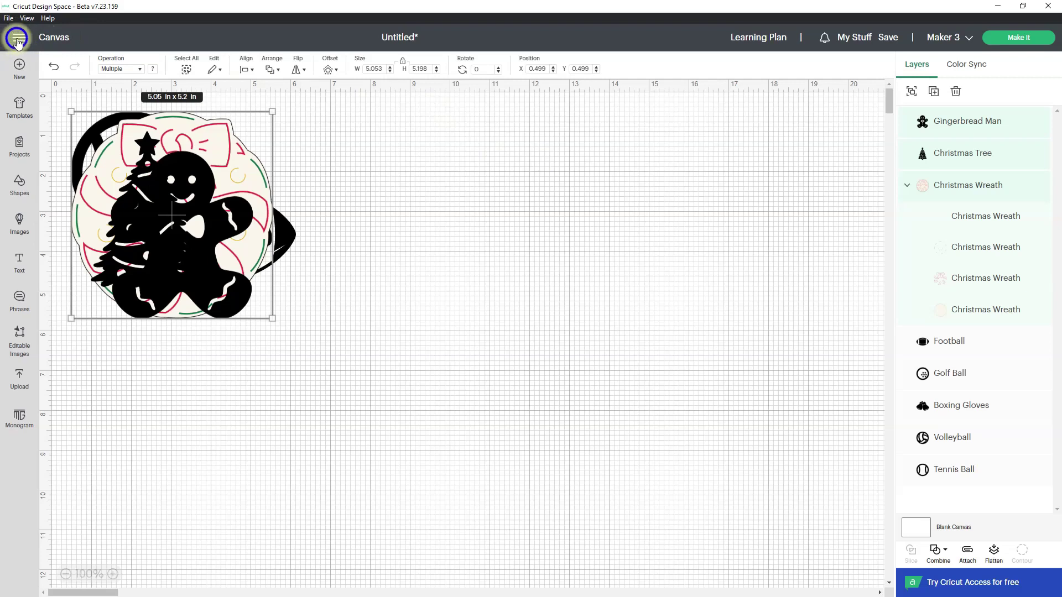
click(18, 40)
- From the Home page, add the Santa's Sleigh and Mistletoe featured designs to the canvas
click(32, 109)
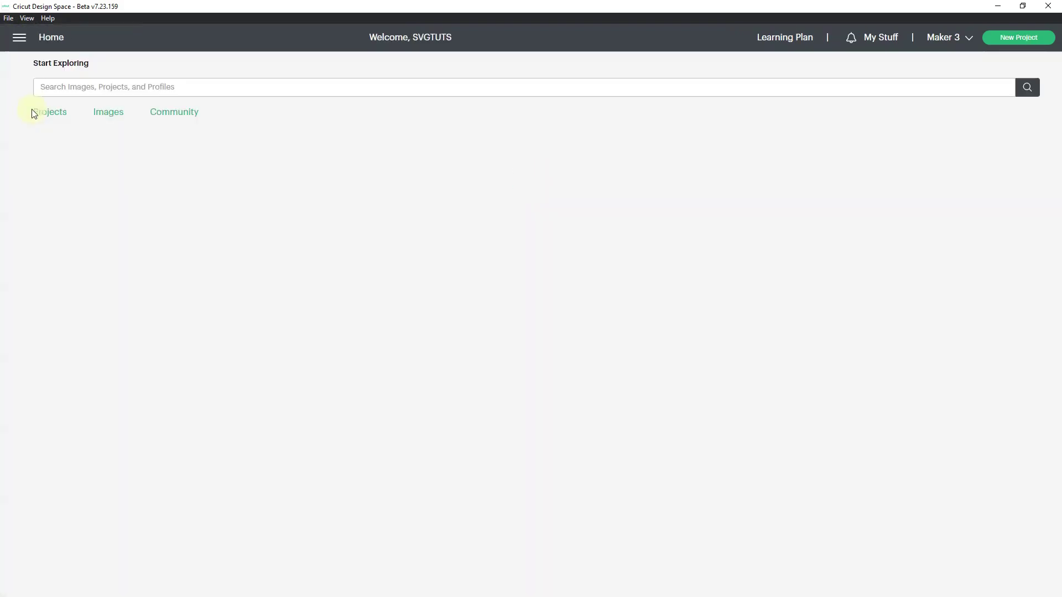
drag(1057, 129, 1061, 394)
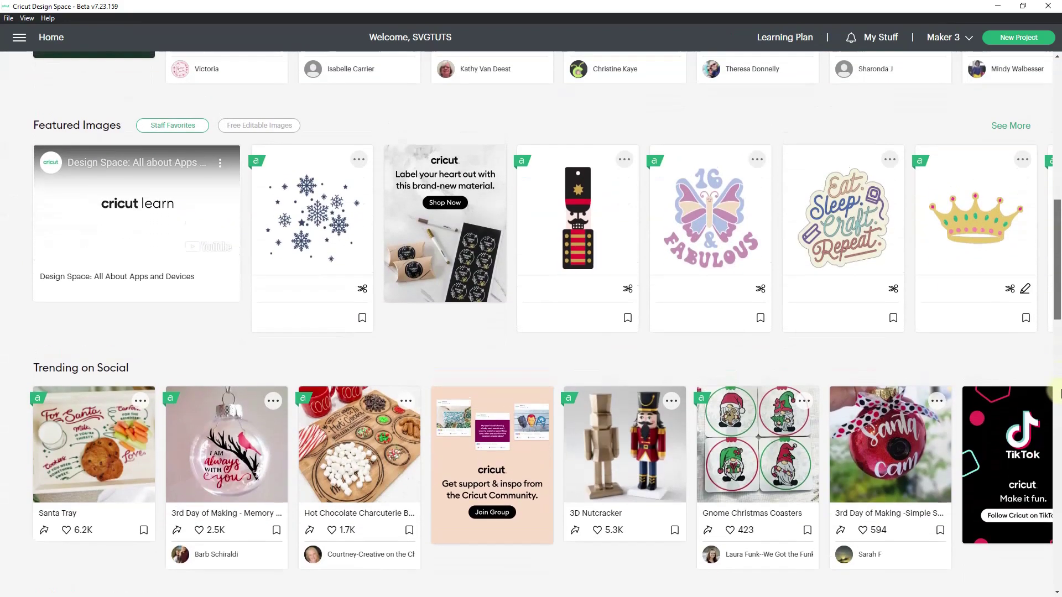
scroll(830, 193, up, 10)
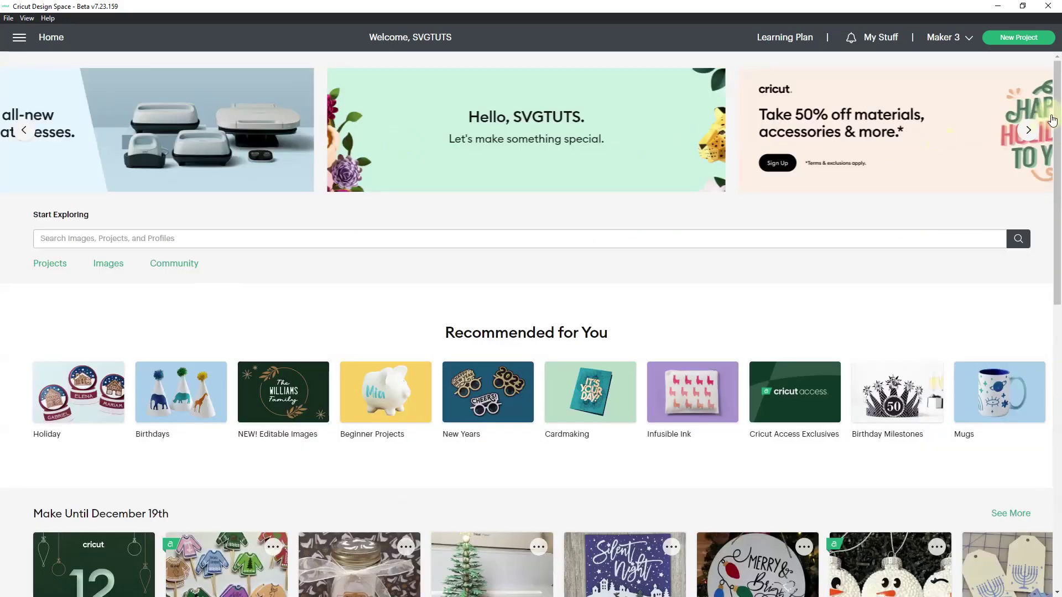
scroll(1060, 389, down, 11)
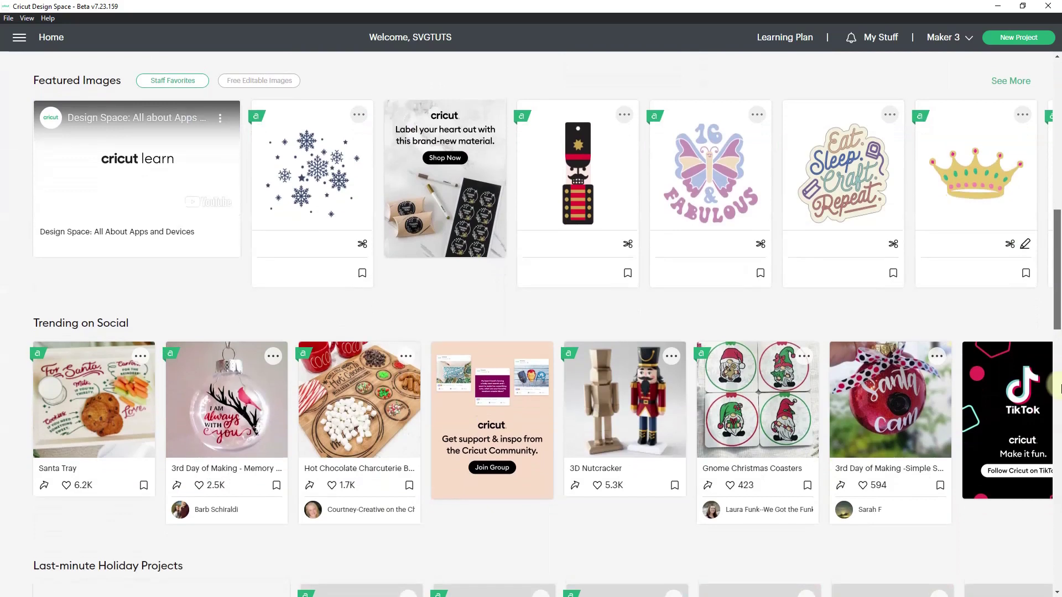
scroll(1028, 233, up, 1)
click(1028, 232)
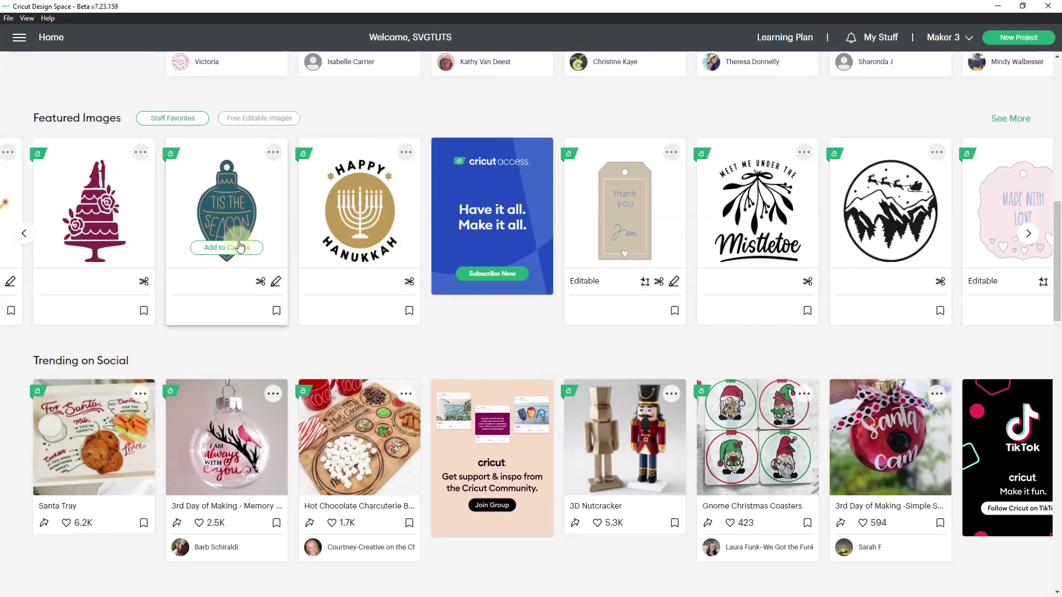
click(239, 246)
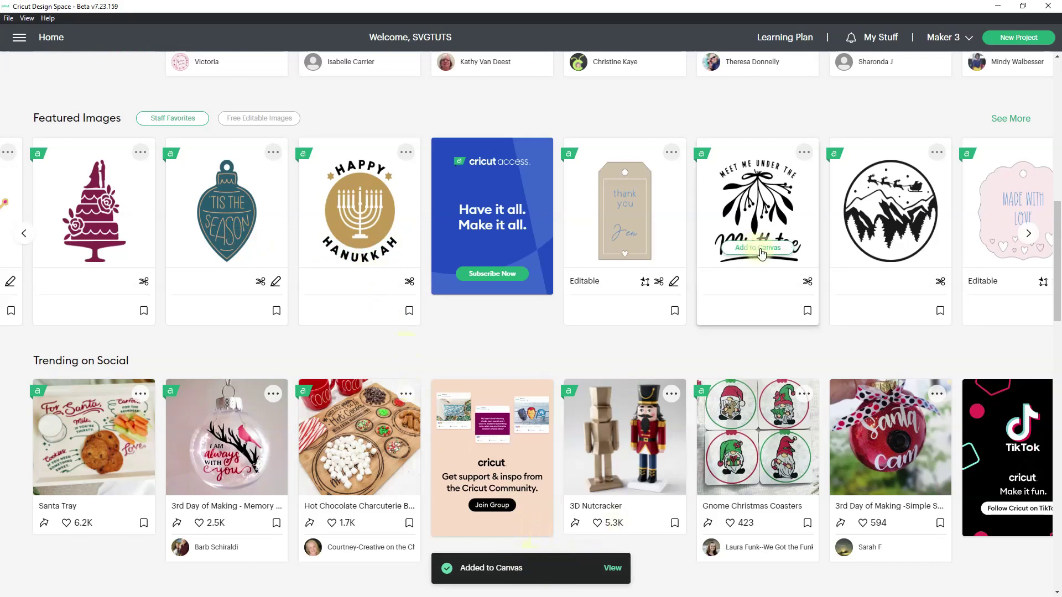
click(761, 253)
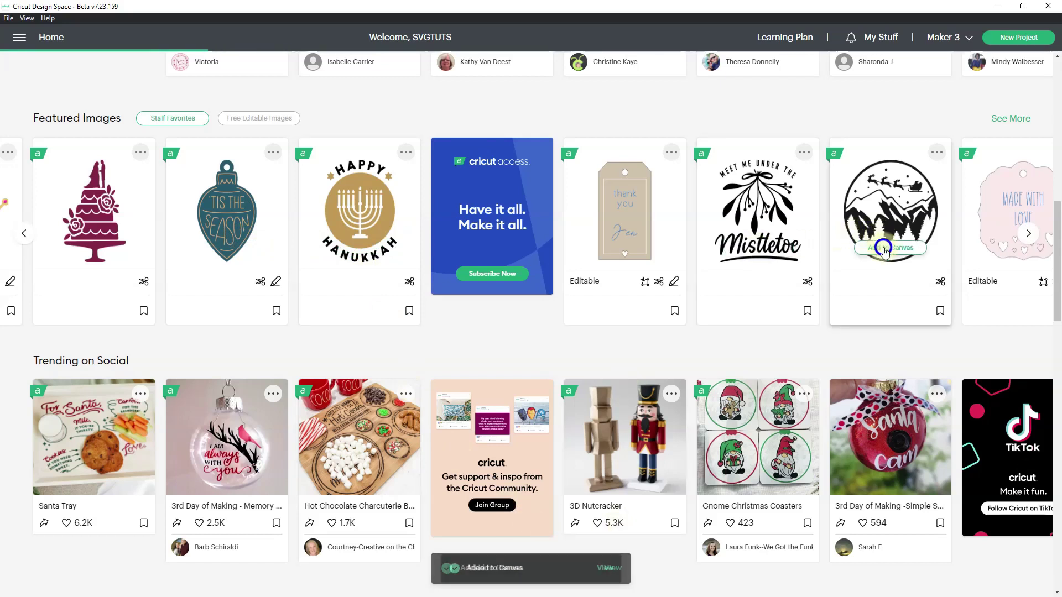
- Return to the canvas and collapse the Happy Hanukkah and Christmas Wreath layer groups
click(612, 568)
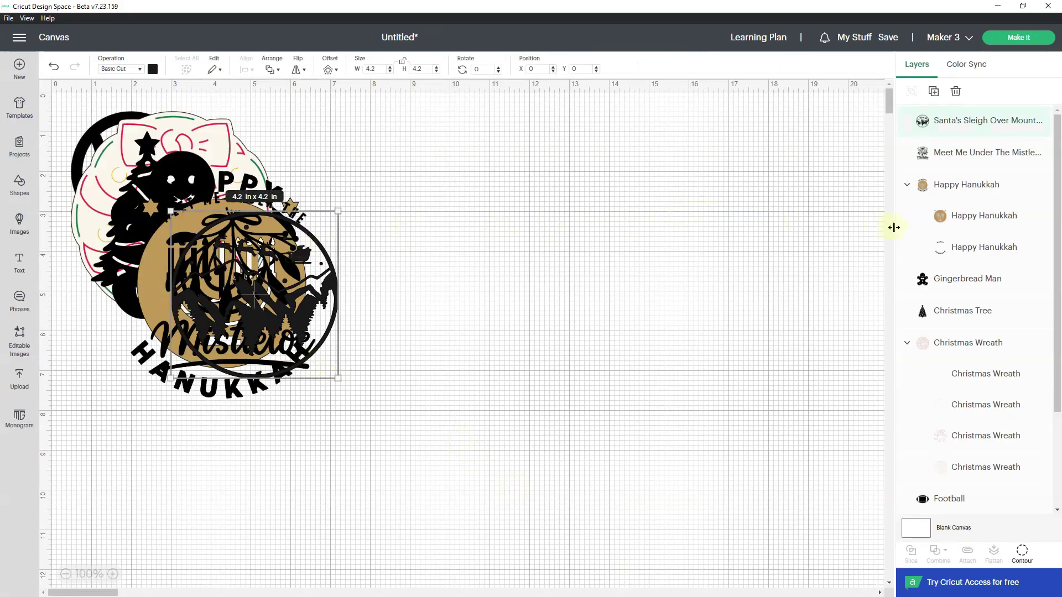
click(908, 186)
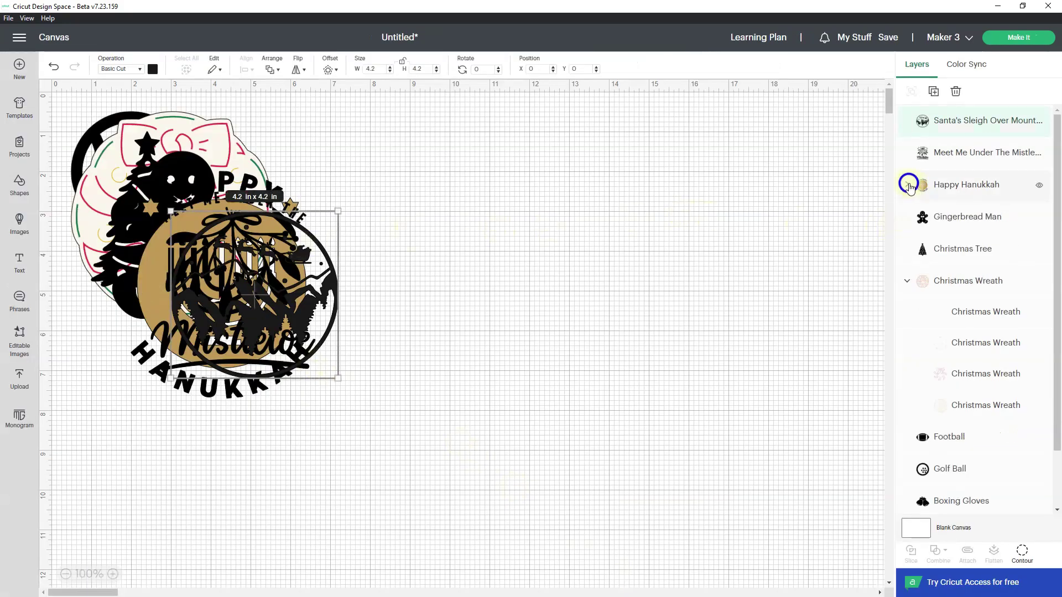
click(907, 283)
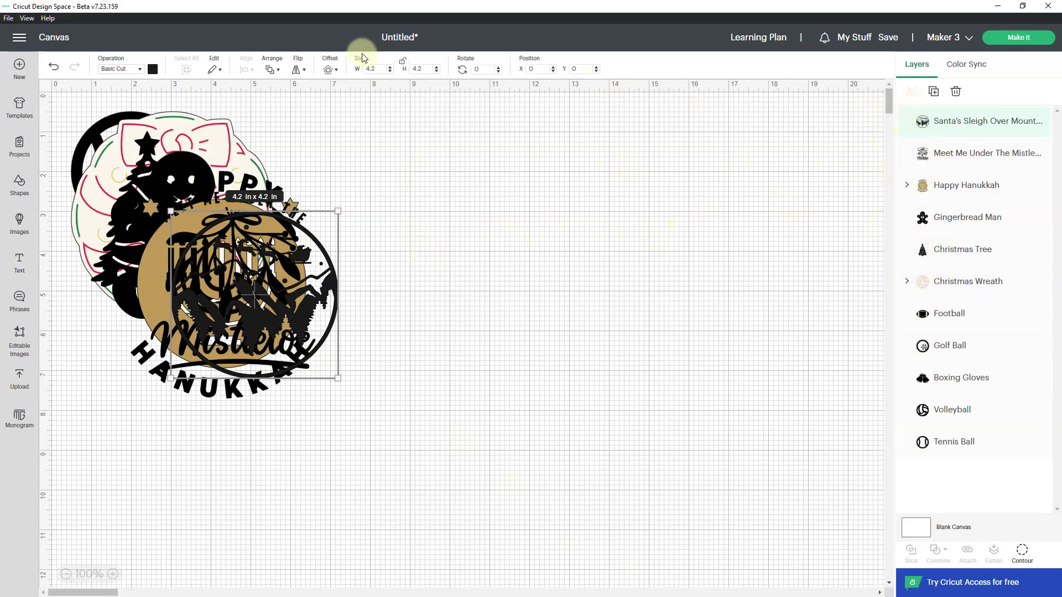
- Bookmark the BFC Winter Wishes font under Fresh Winter Fonts on the Home page
click(434, 233)
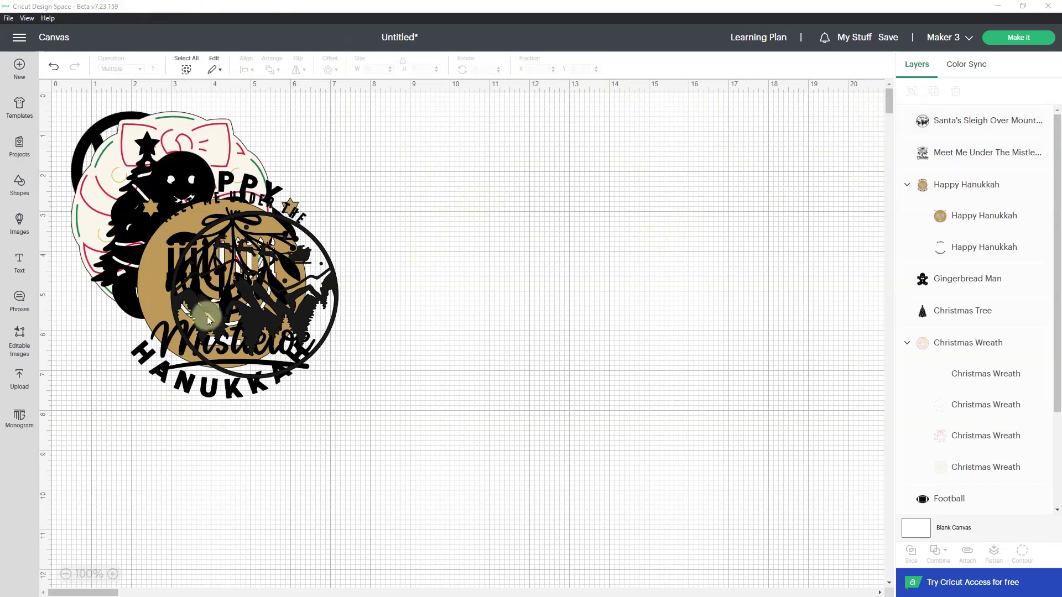
click(18, 40)
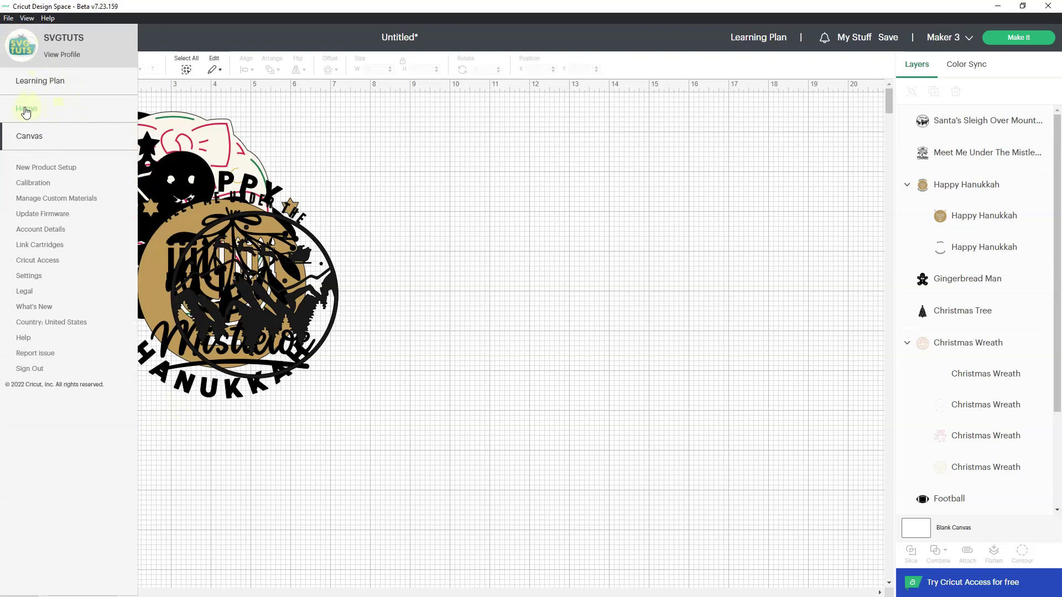
click(26, 110)
drag(1057, 161, 1060, 491)
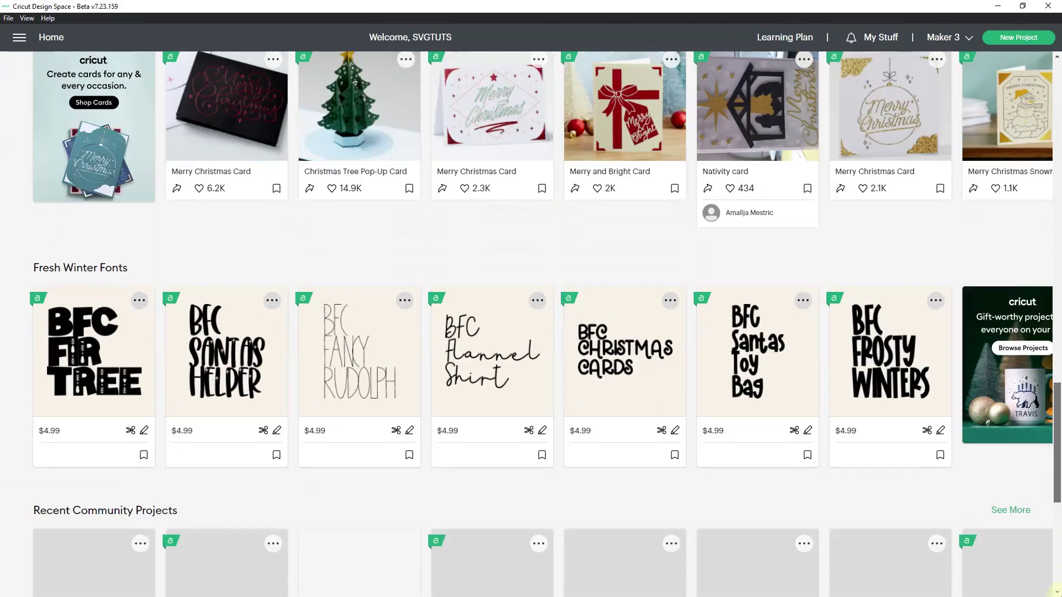
mouse_move(238, 336)
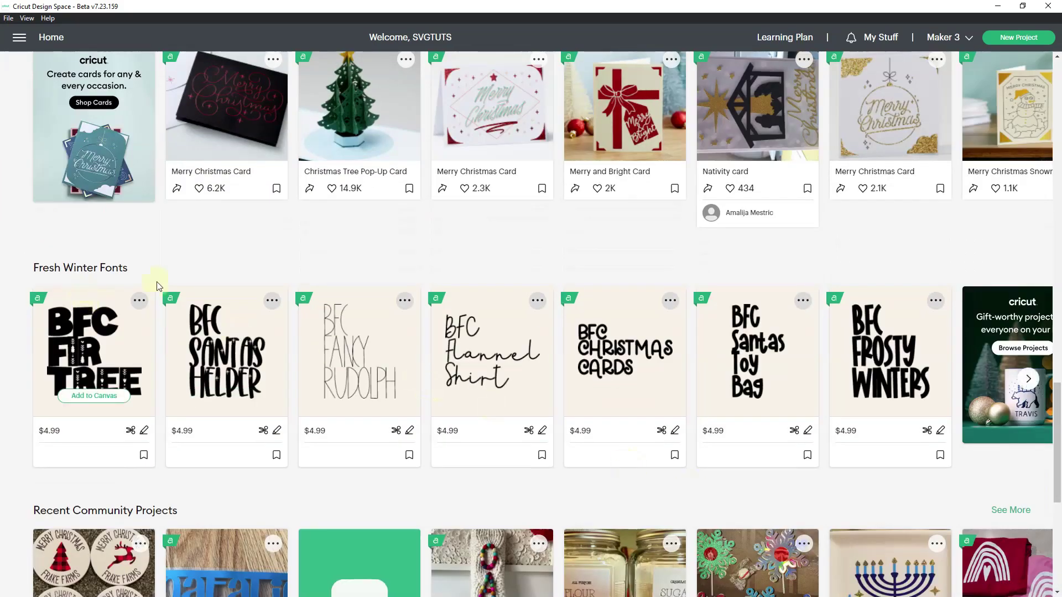
click(1029, 379)
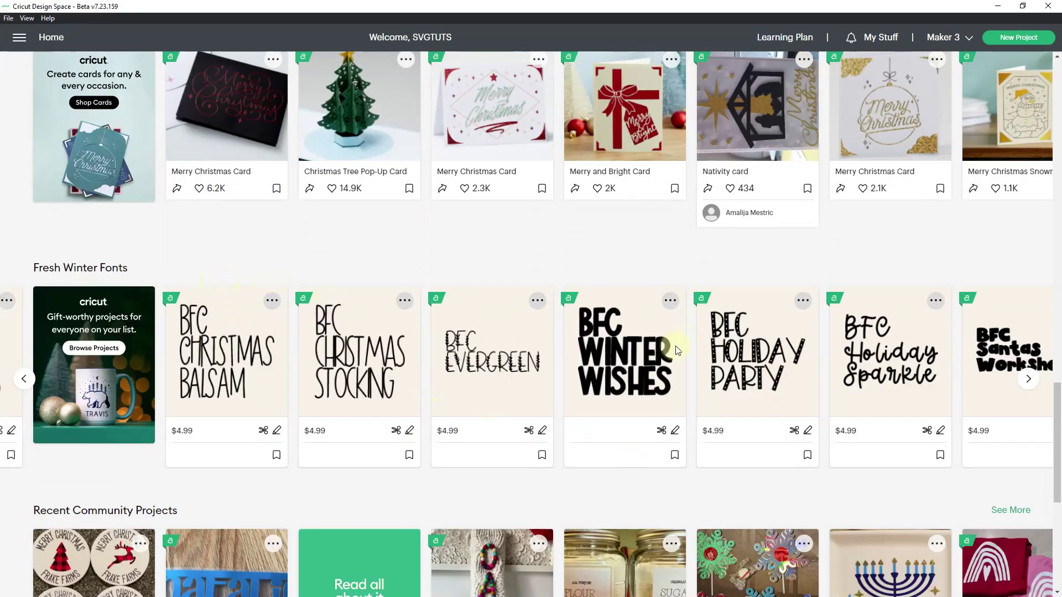
mouse_move(653, 330)
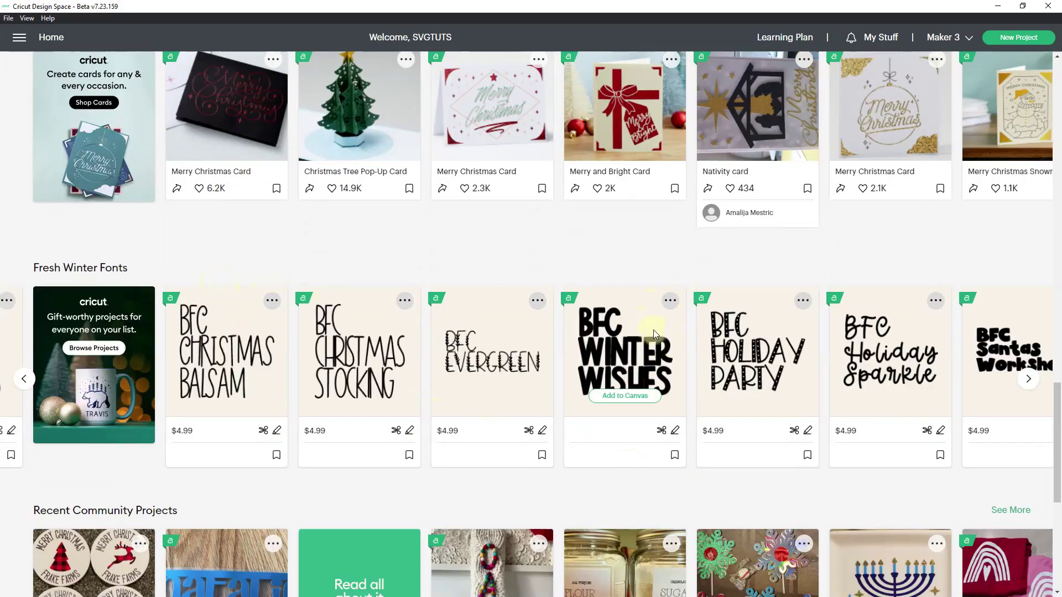
click(675, 456)
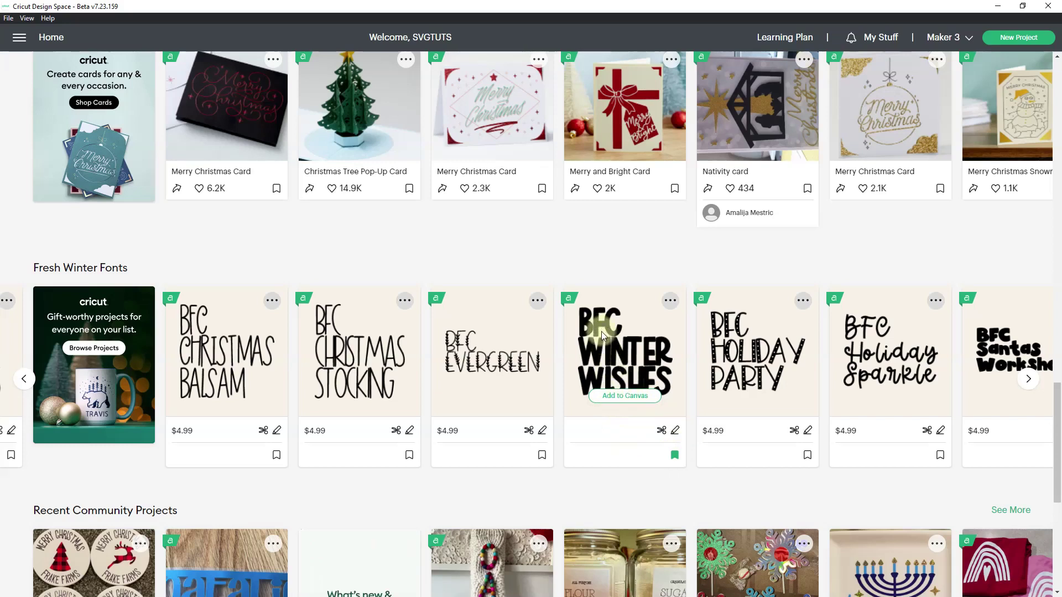
- Add BFC Winter Wishes to the canvas and move the TEXT object to the right
click(625, 396)
drag(554, 317, 555, 317)
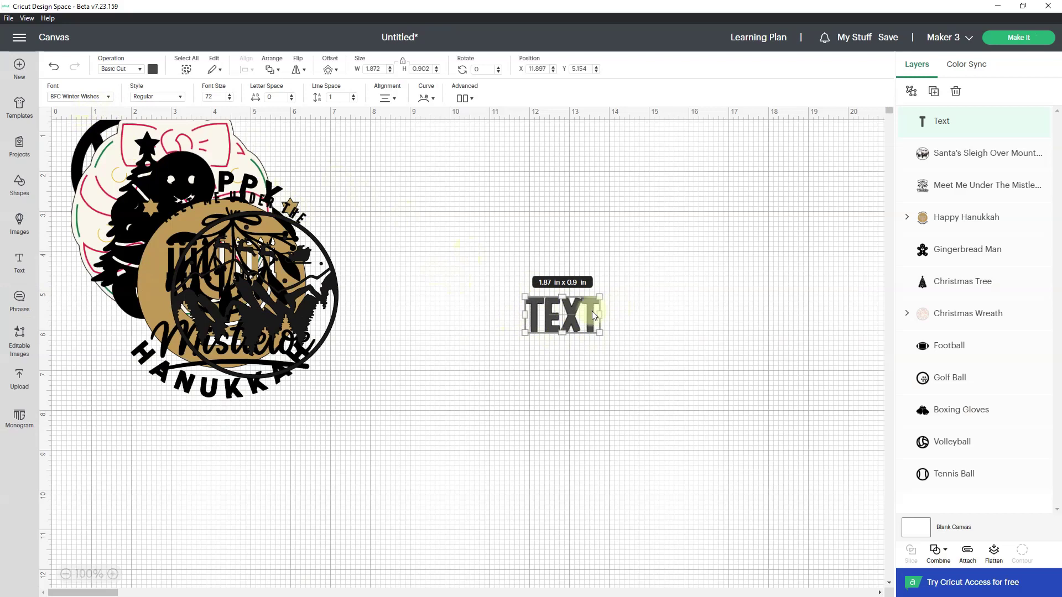
drag(552, 319, 772, 301)
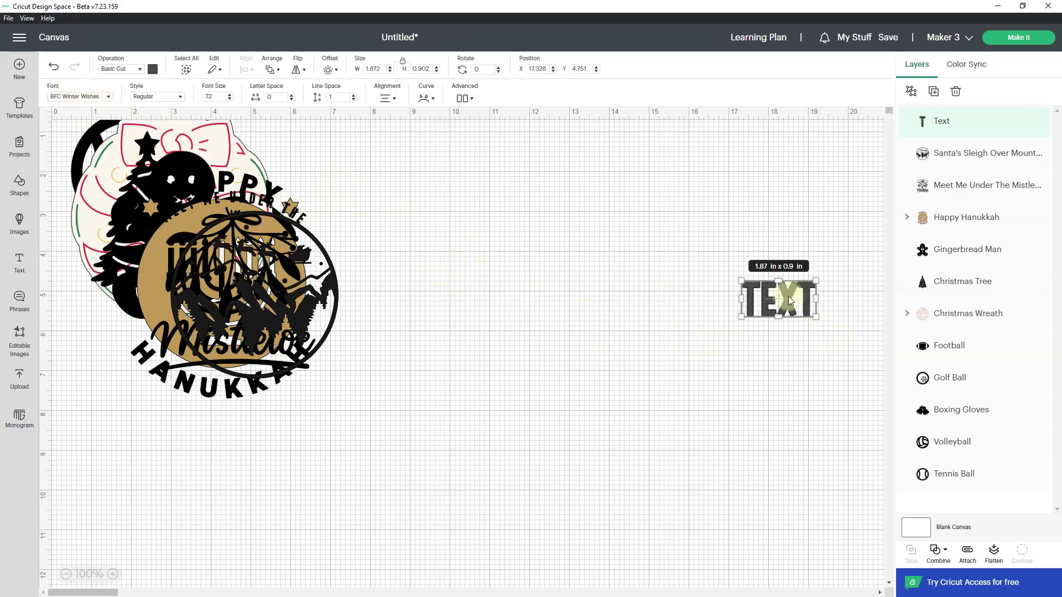
- Reposition the TEXT object's font popover over the canvas, then close it
click(83, 97)
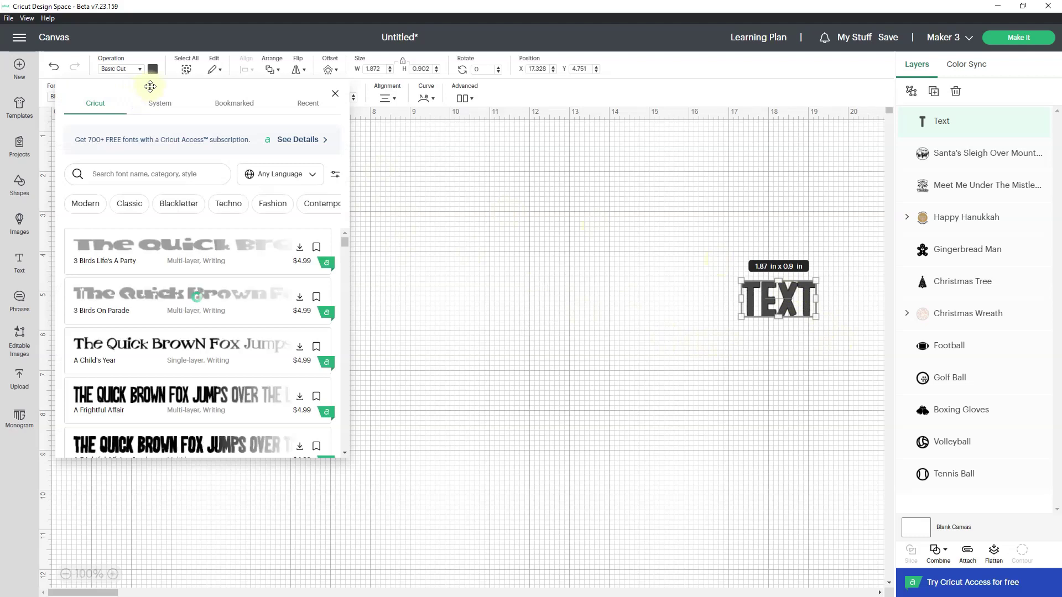
drag(150, 86, 501, 93)
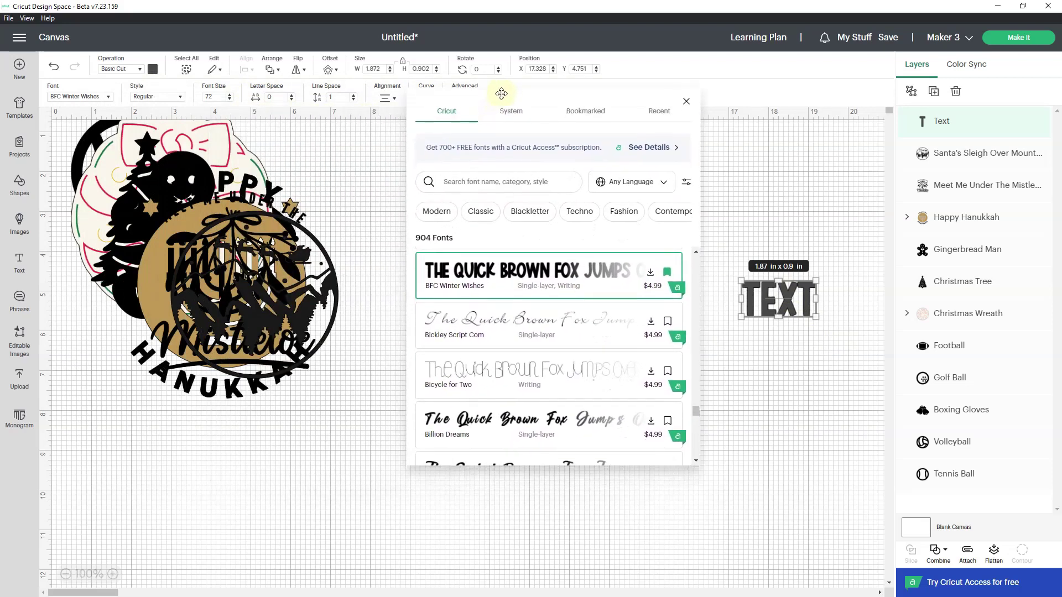
click(775, 296)
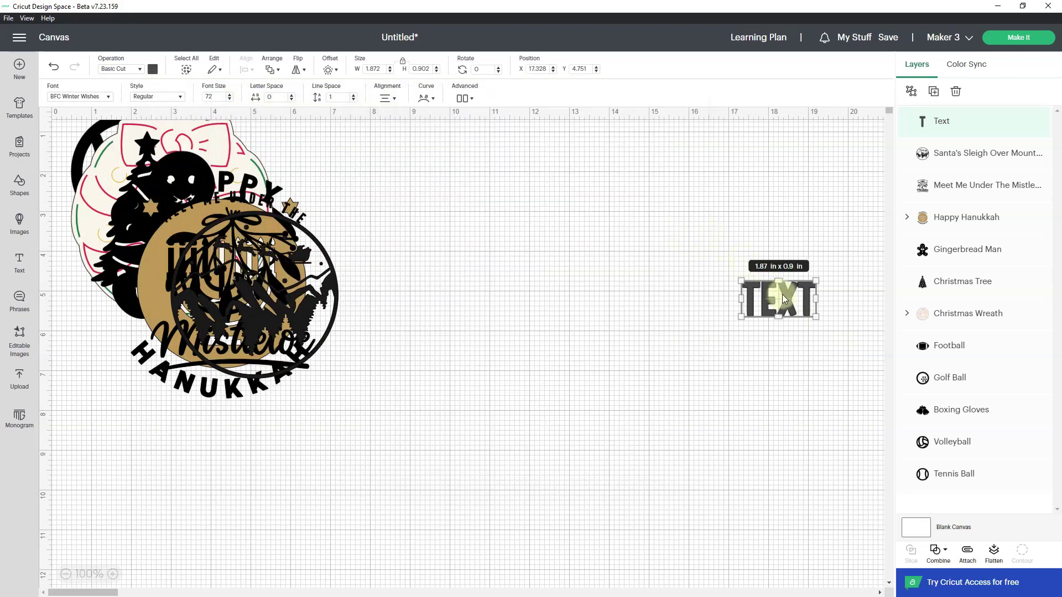
- Marquee-select all the designs and the TEXT object and delete them
drag(769, 296, 115, 440)
click(345, 422)
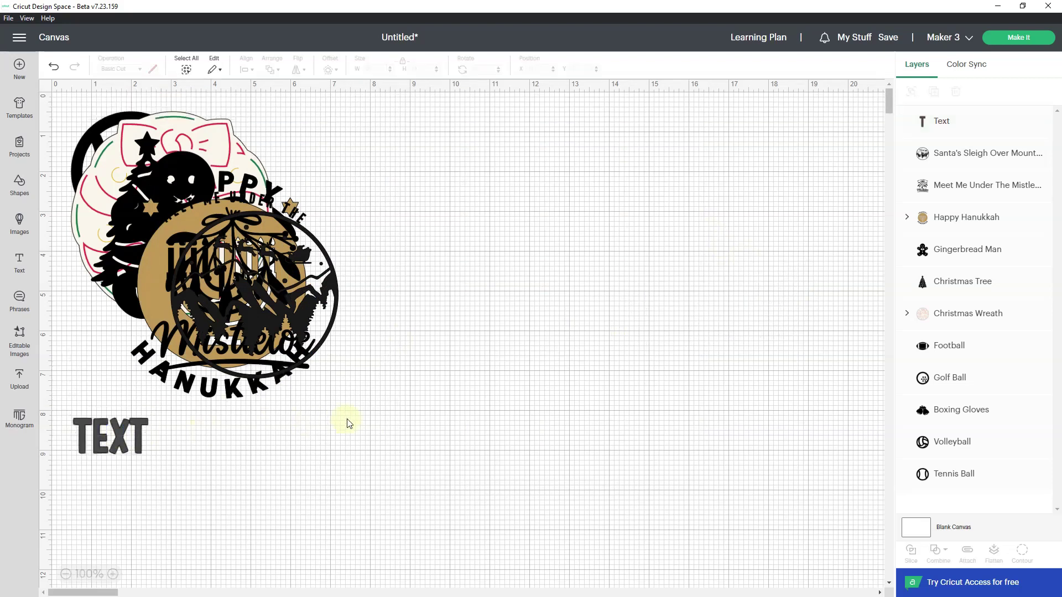
drag(347, 419, 114, 110)
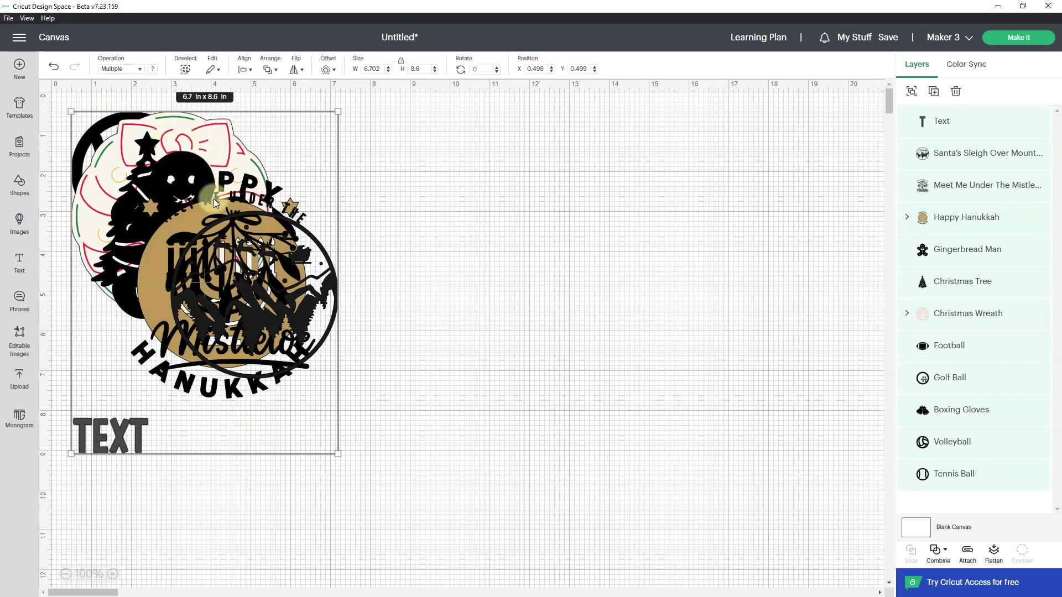
key(Delete)
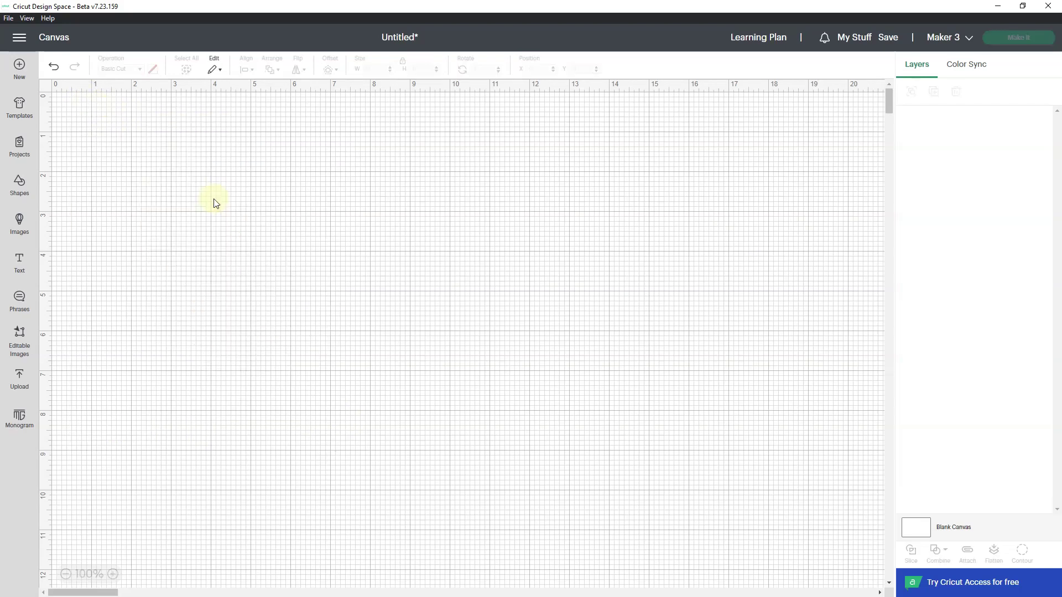
- Add a new Cricut Sans Text object and try moving its font popover
click(22, 265)
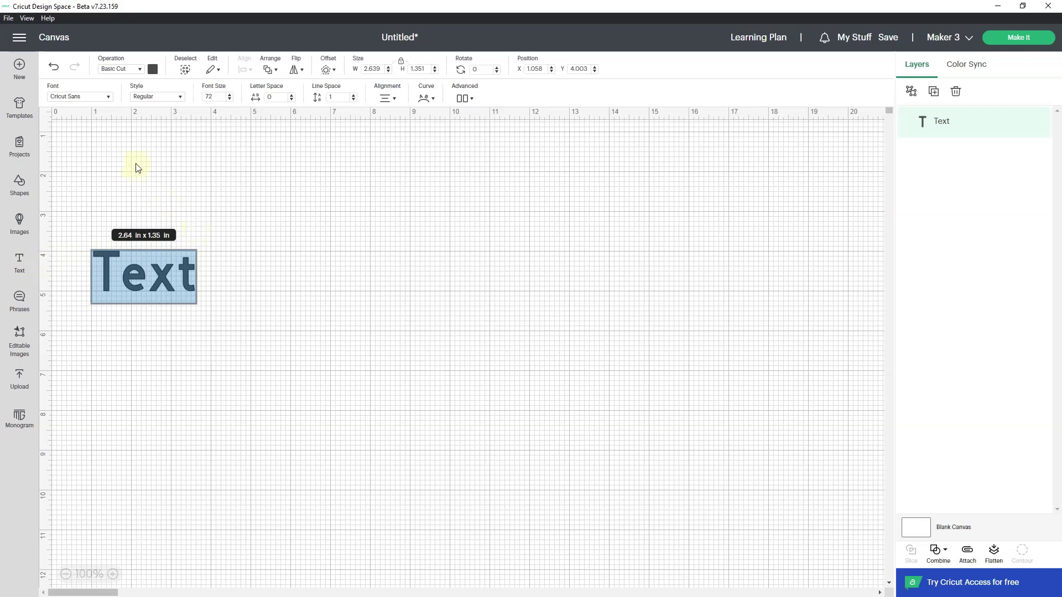
click(62, 97)
drag(520, 96, 489, 97)
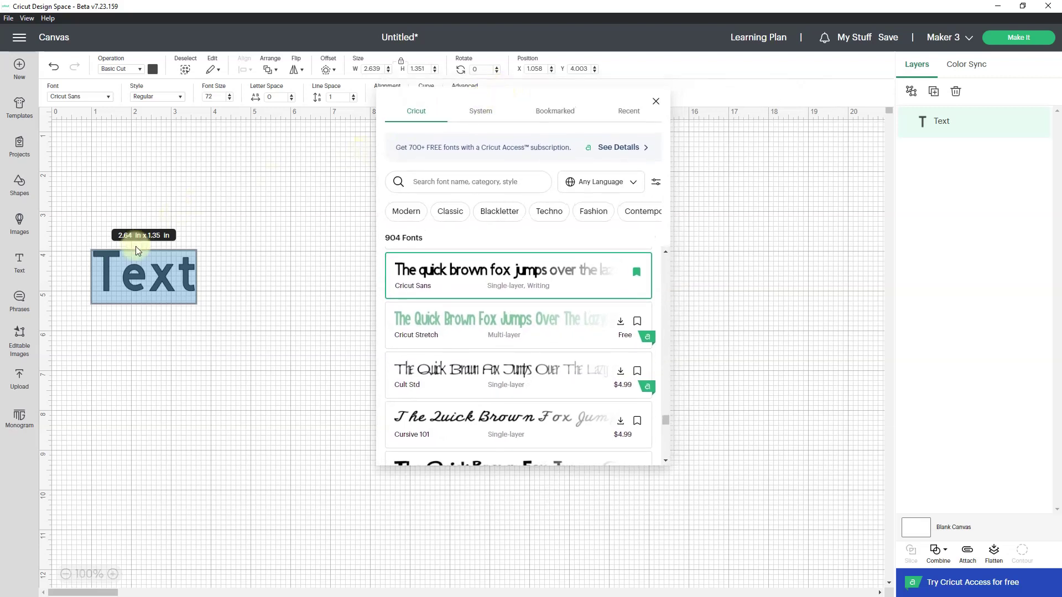
click(154, 268)
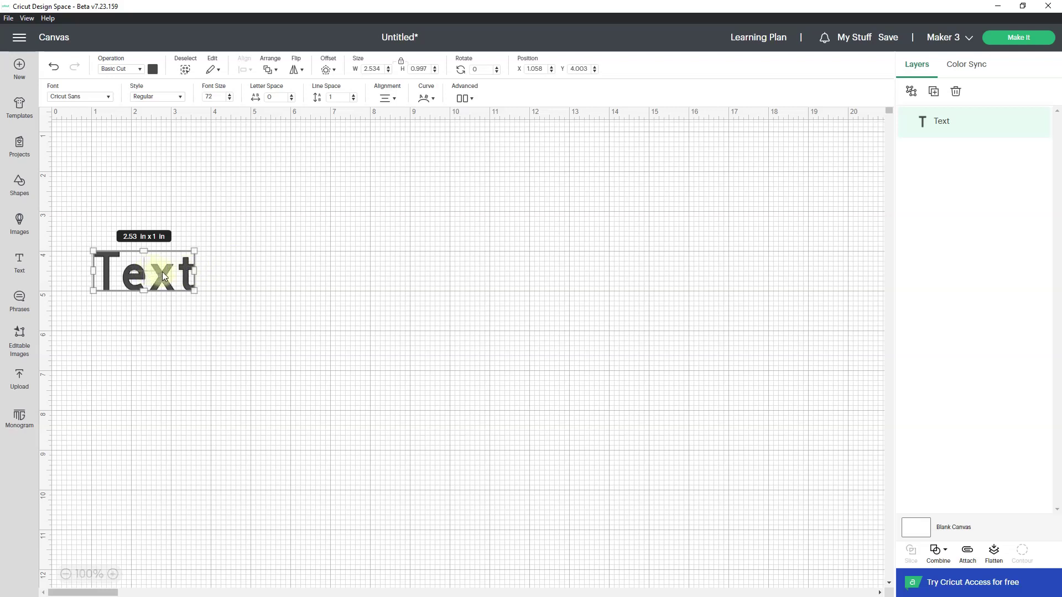
- Place the Text at the upper right and show the font popover on the left
drag(165, 277, 867, 185)
click(111, 99)
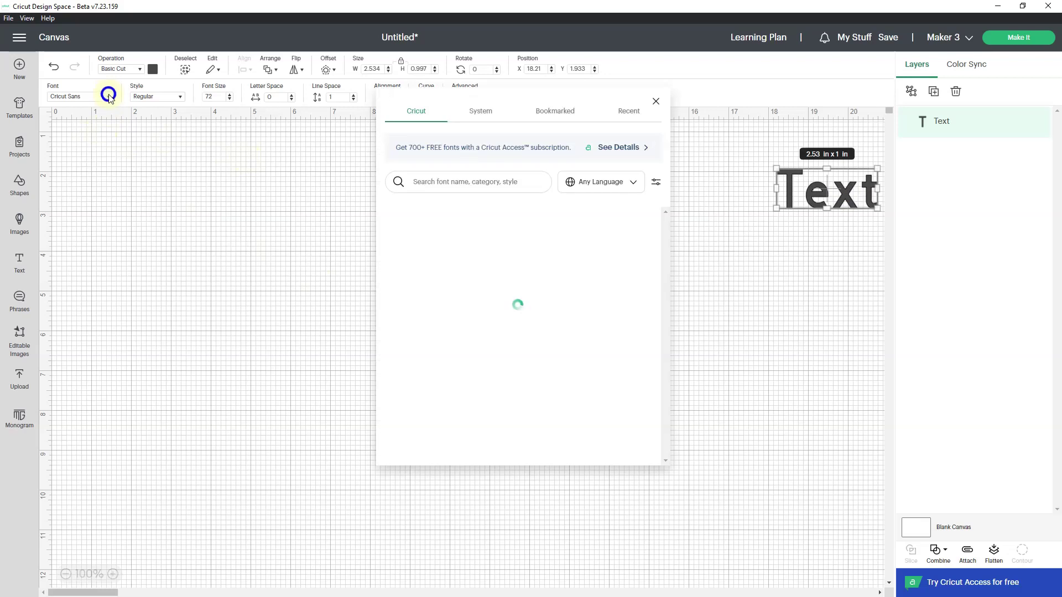
drag(510, 94, 207, 125)
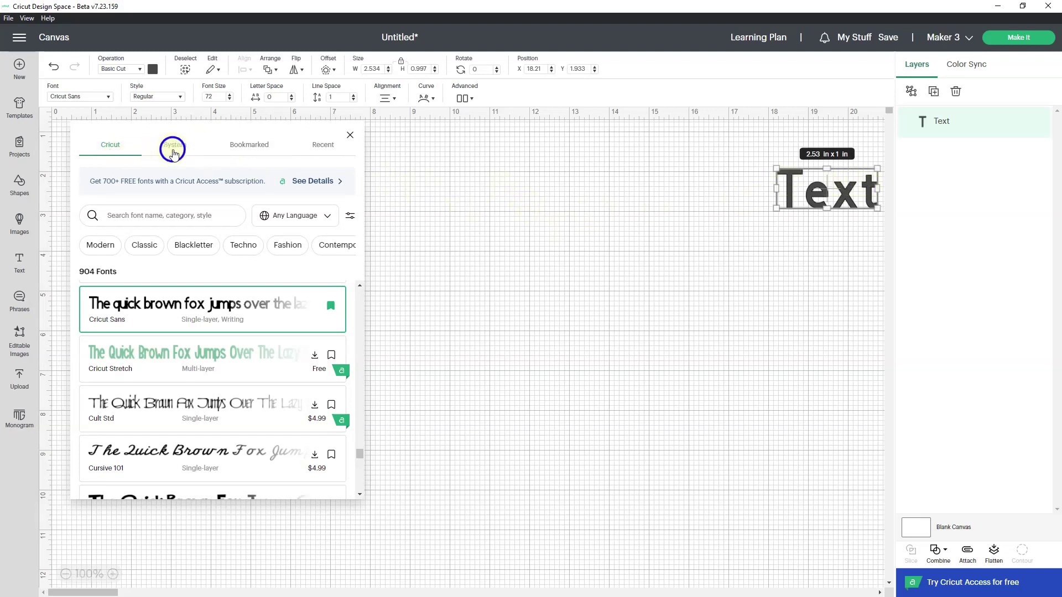
click(174, 151)
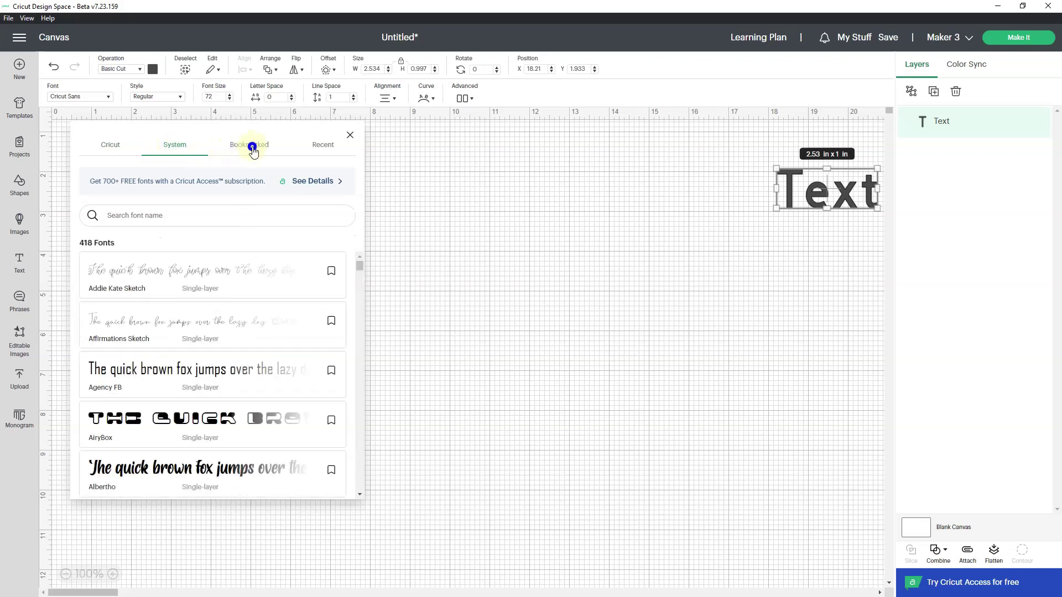
click(252, 149)
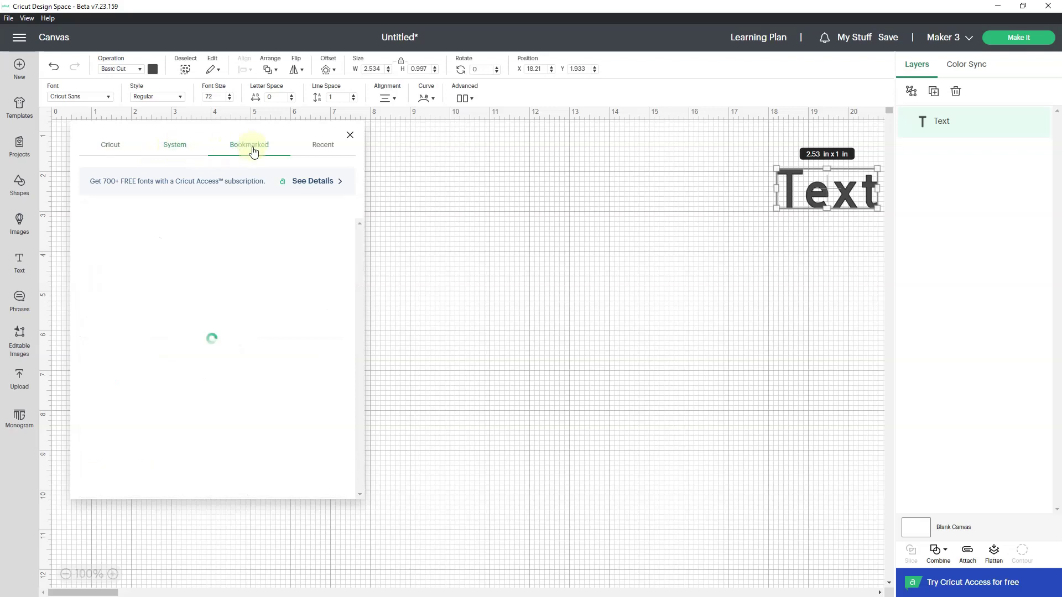
click(322, 149)
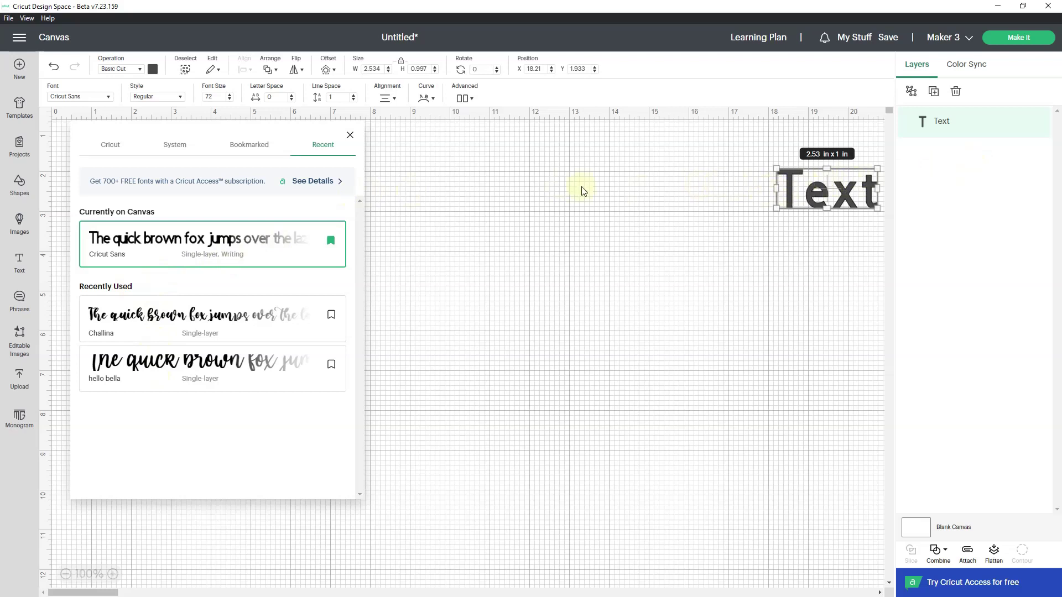
- Try A Frightful Affair and a script font, settle on American Uncial Com, then show Recent fonts
click(111, 154)
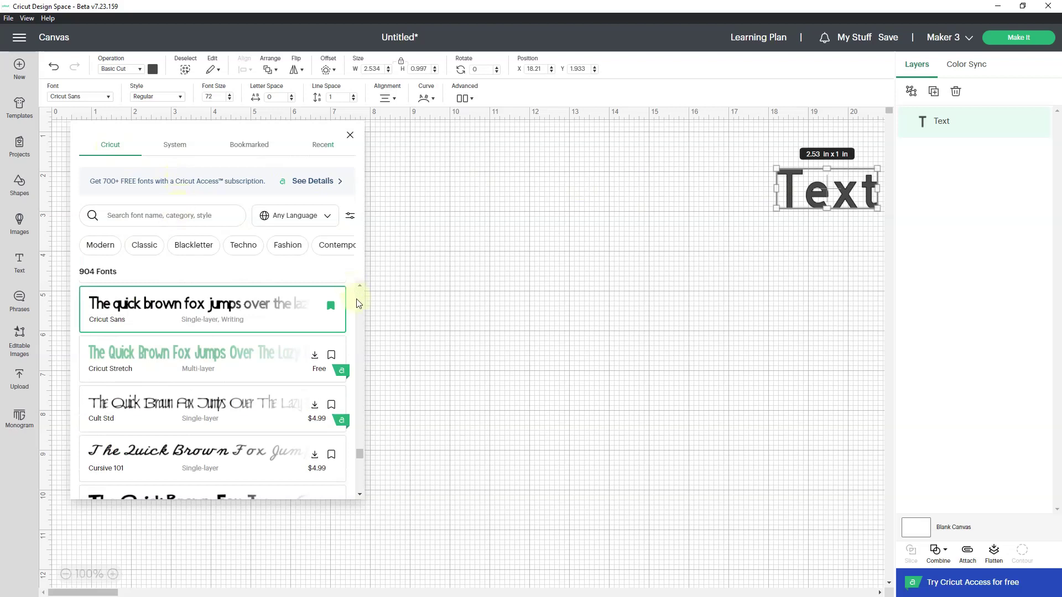
drag(360, 452, 360, 295)
click(194, 453)
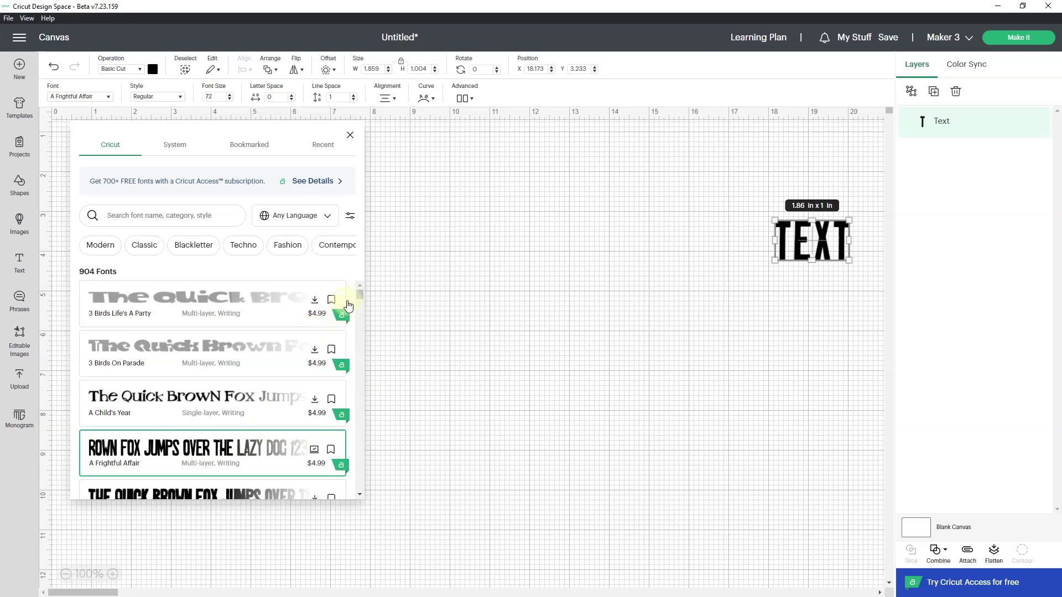
drag(361, 291, 363, 300)
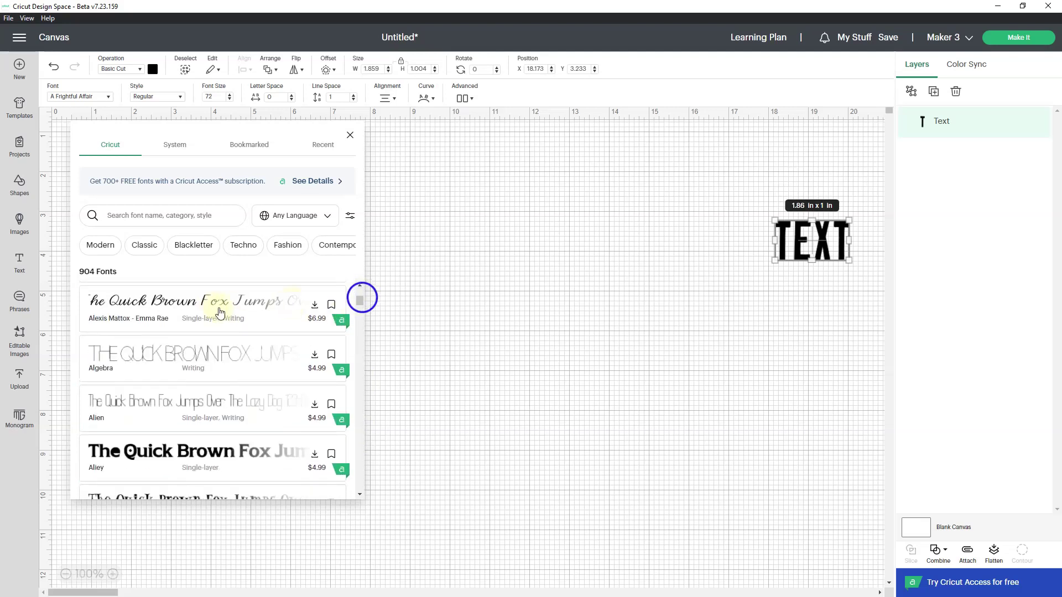
click(217, 313)
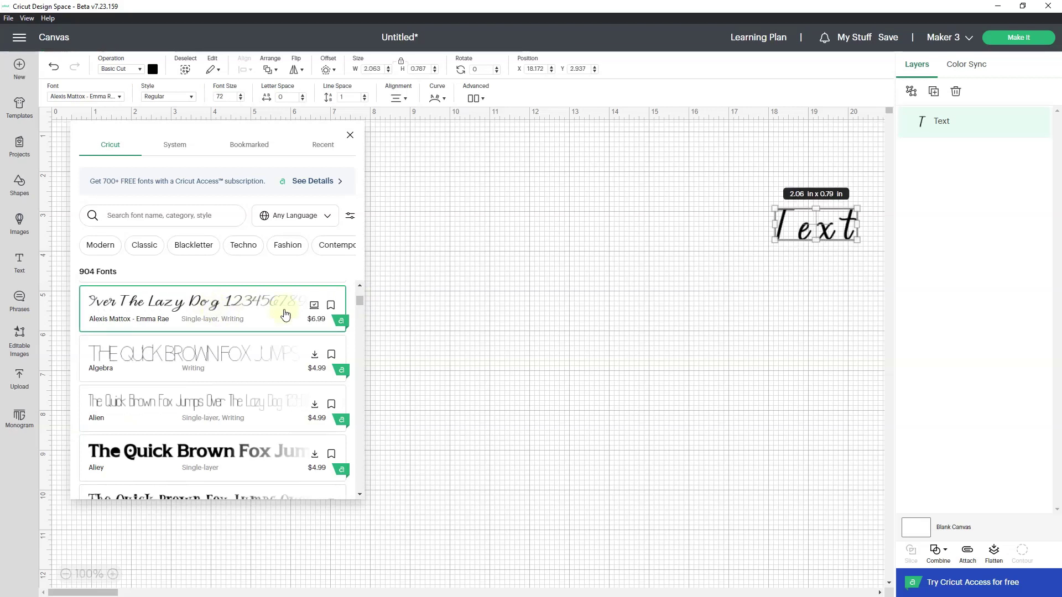
drag(360, 301, 360, 307)
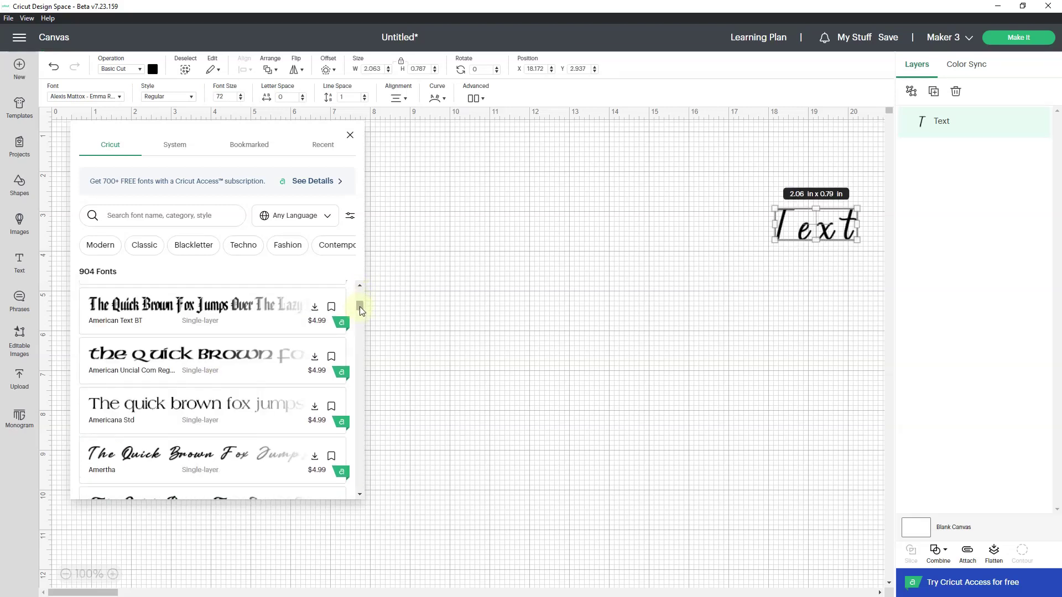
click(196, 356)
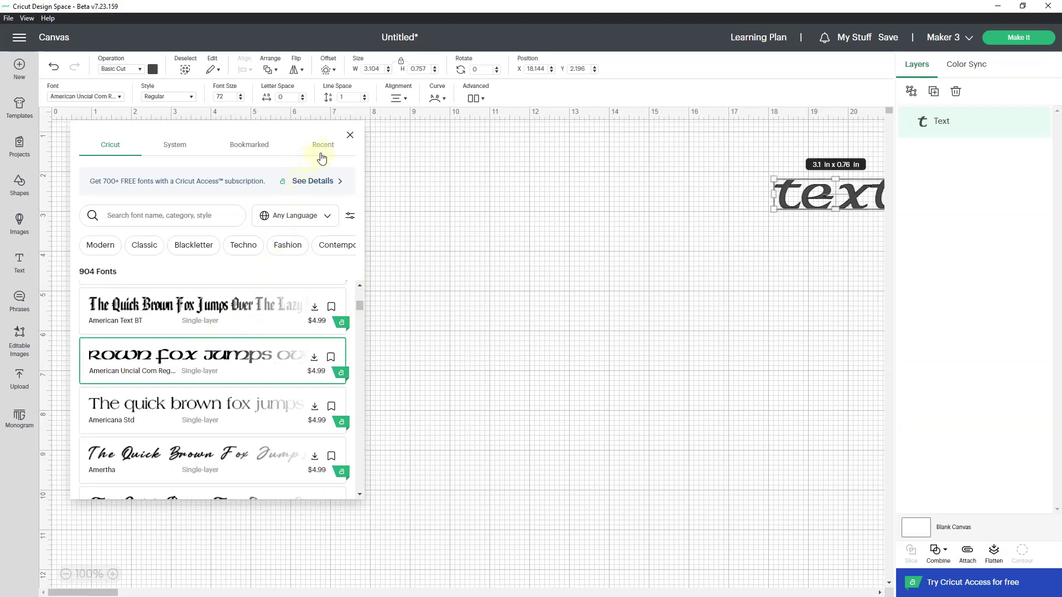
click(322, 158)
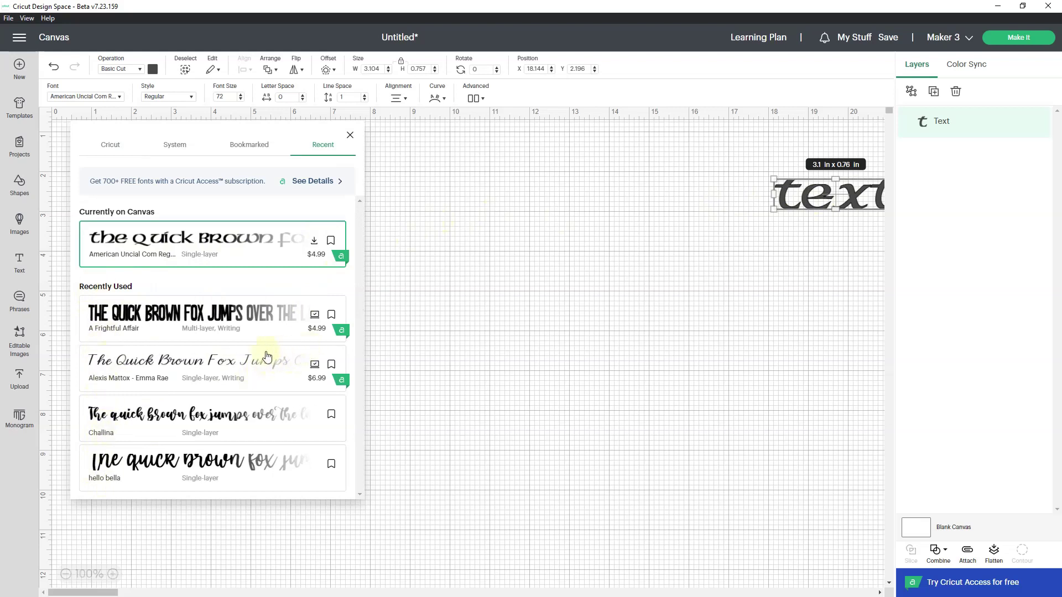
- Narrow the Cricut font catalogue to the Winter, Classic and Delicate categories
click(111, 145)
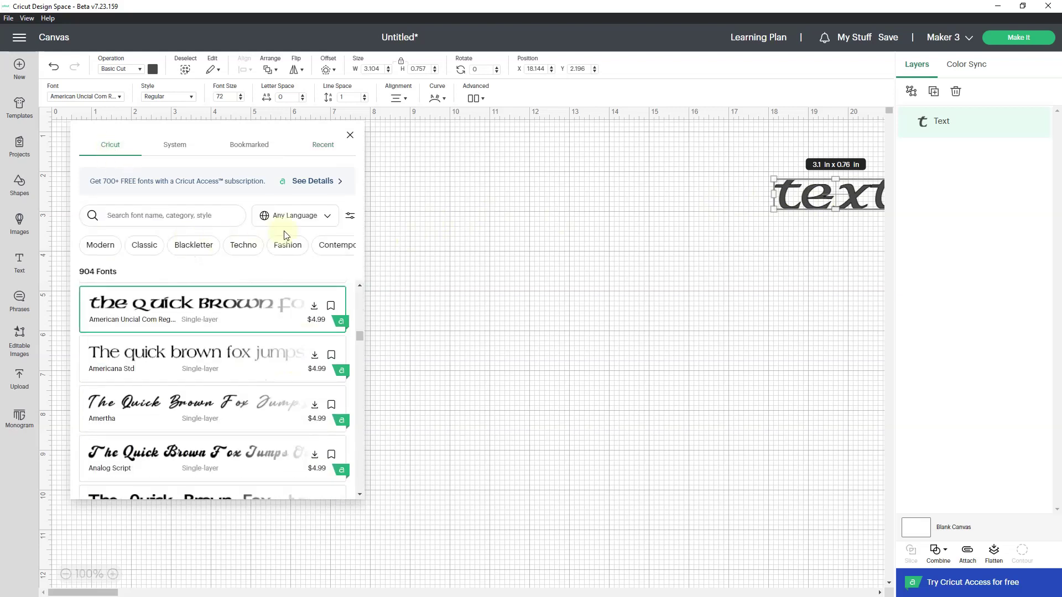
click(351, 219)
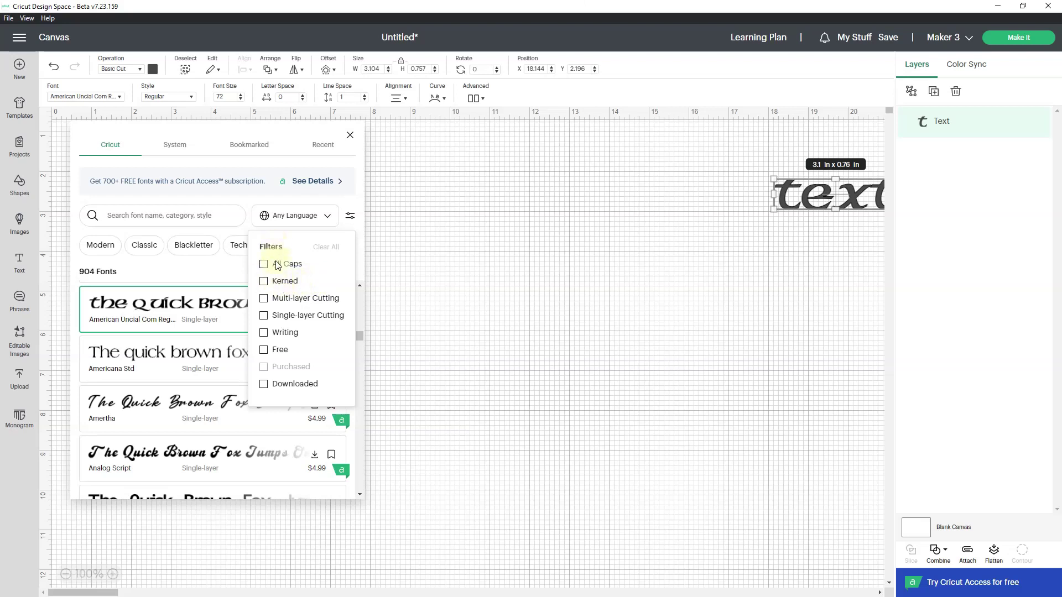
click(348, 218)
click(349, 245)
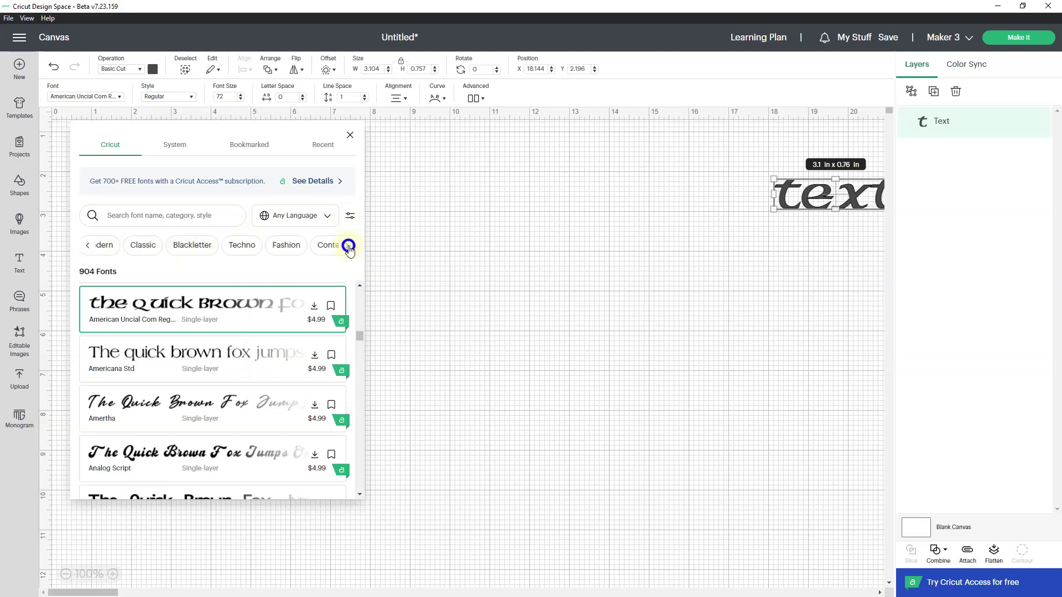
click(349, 246)
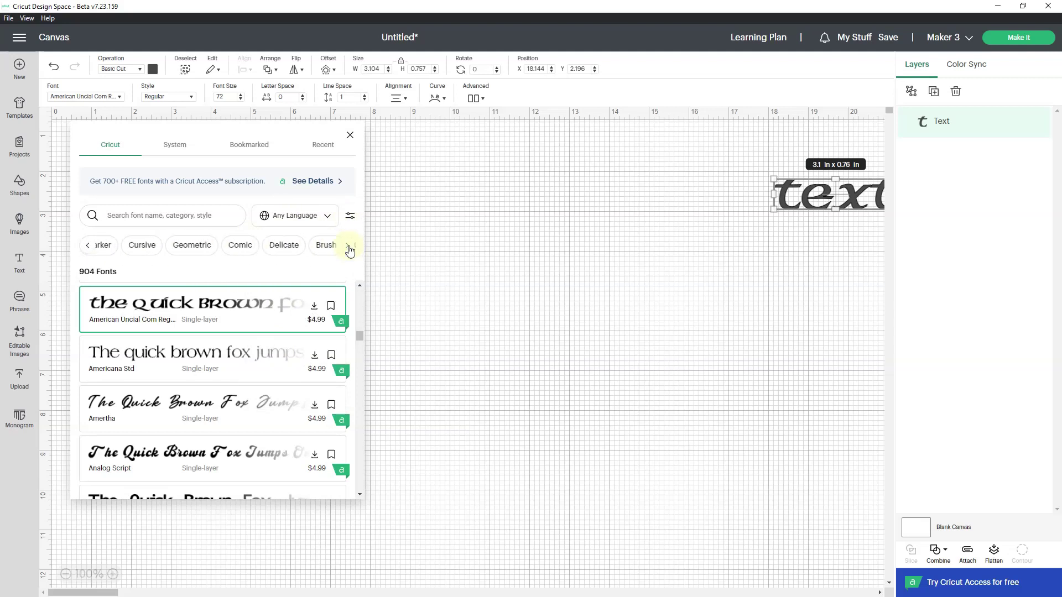
click(349, 246)
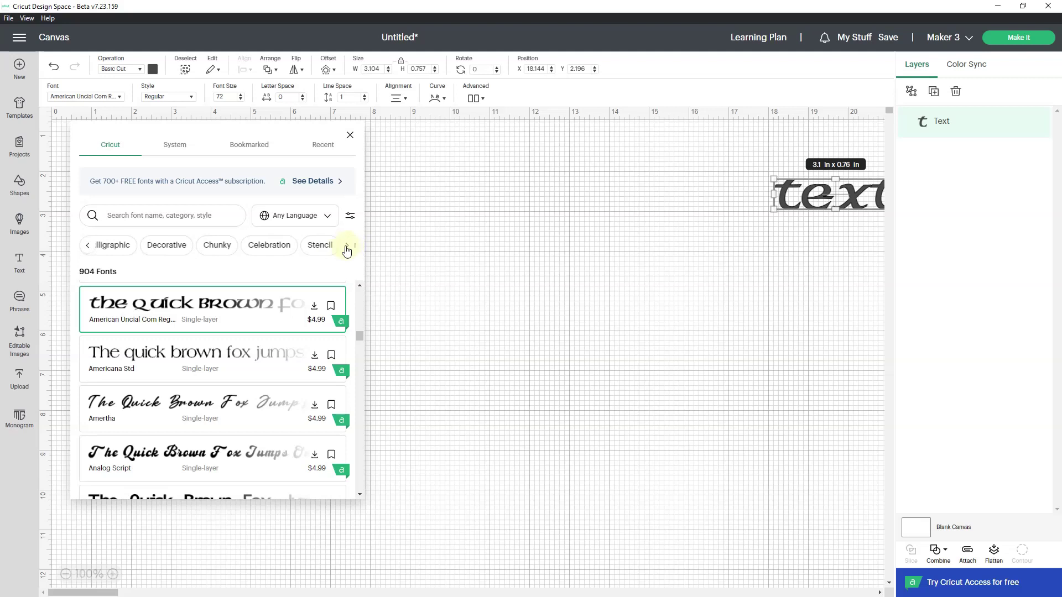
click(349, 247)
click(290, 248)
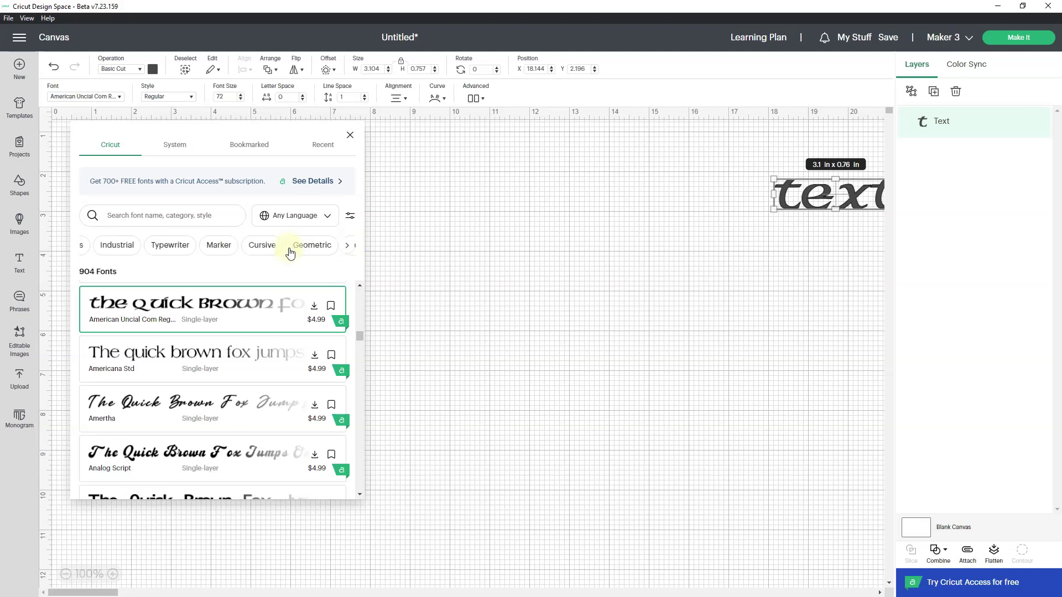
click(188, 247)
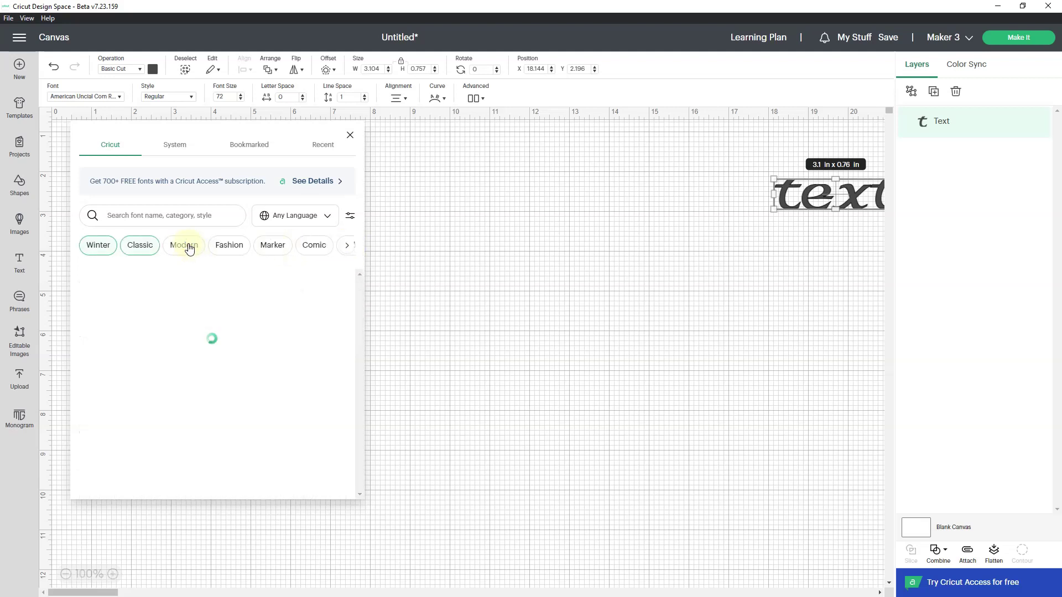
click(303, 247)
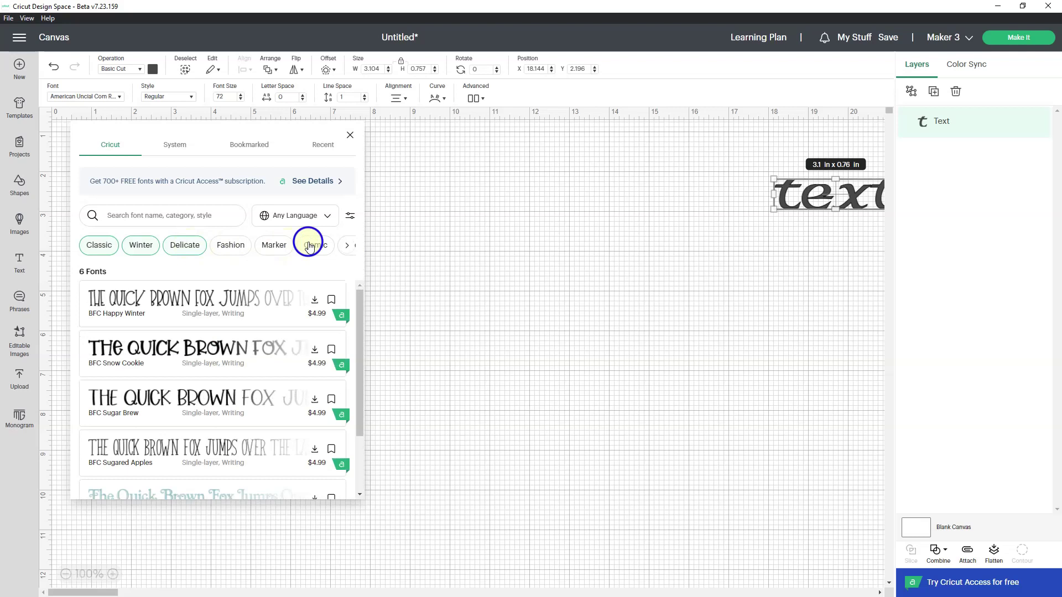
- Filter to All Caps fonts and apply BFC Sugar Brew to the text
click(351, 219)
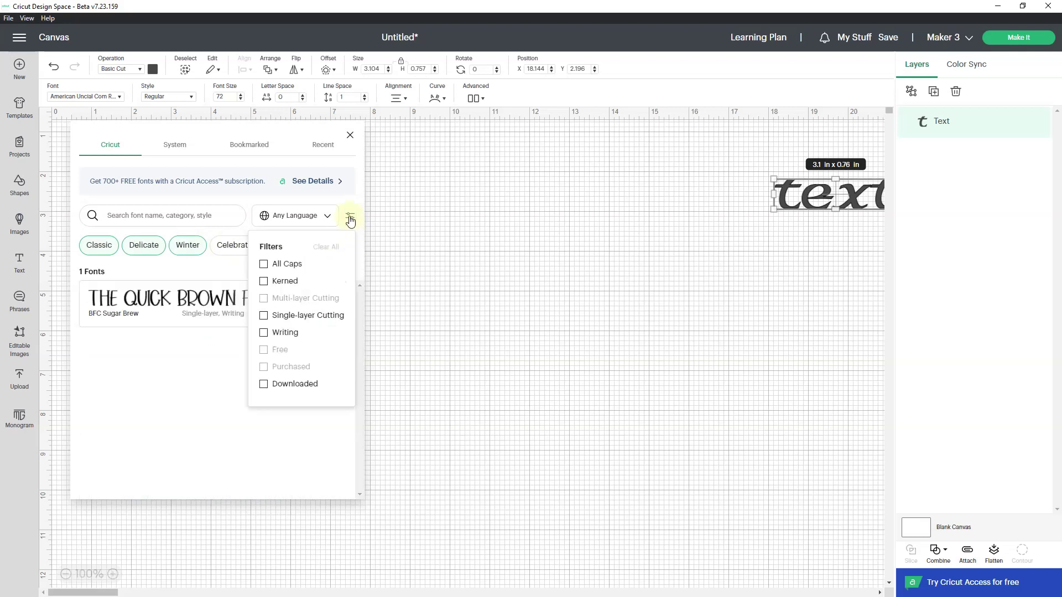
click(263, 265)
click(239, 320)
click(249, 304)
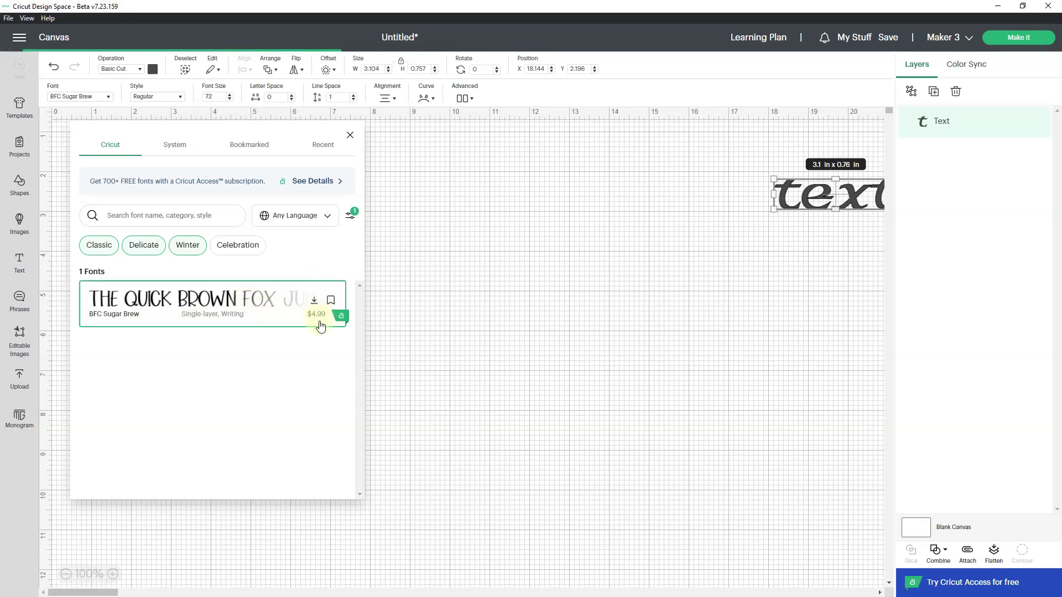
click(352, 221)
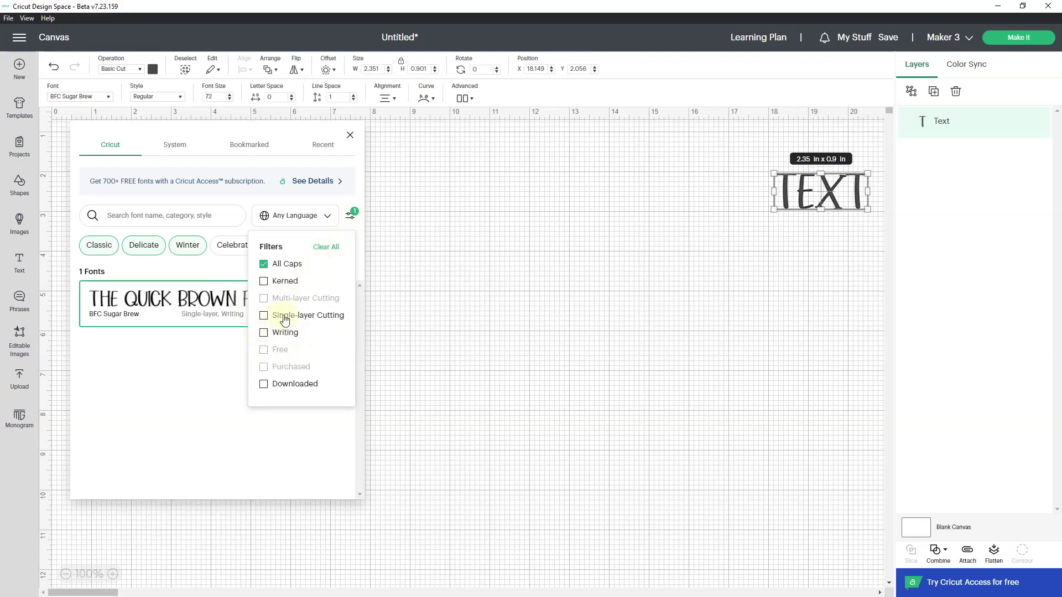
- Filter to free All Caps fonts without Classic, apply Trade Gothic Display, and centre the panel
click(332, 248)
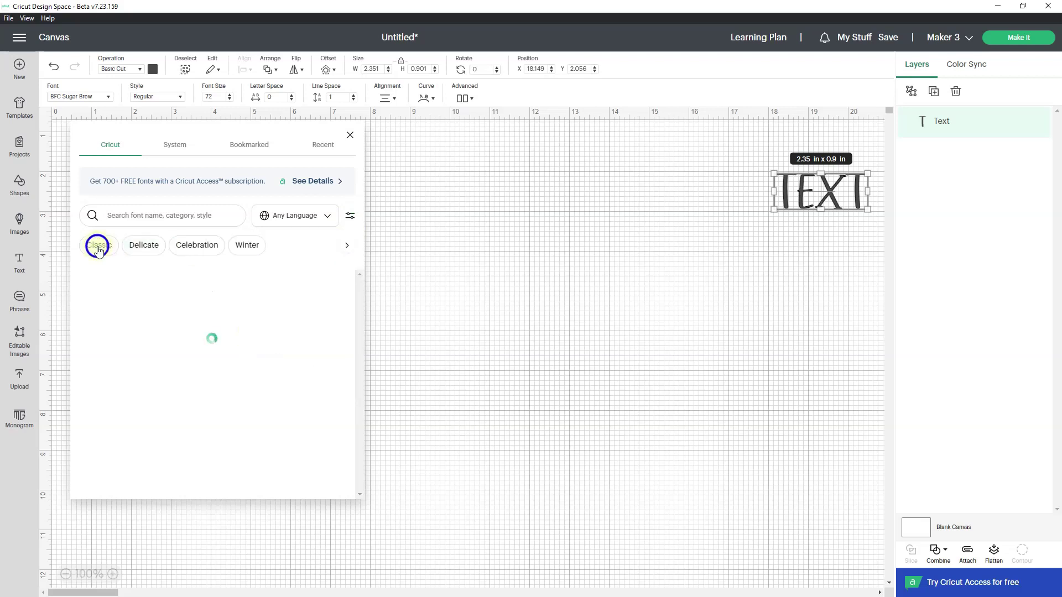
click(351, 221)
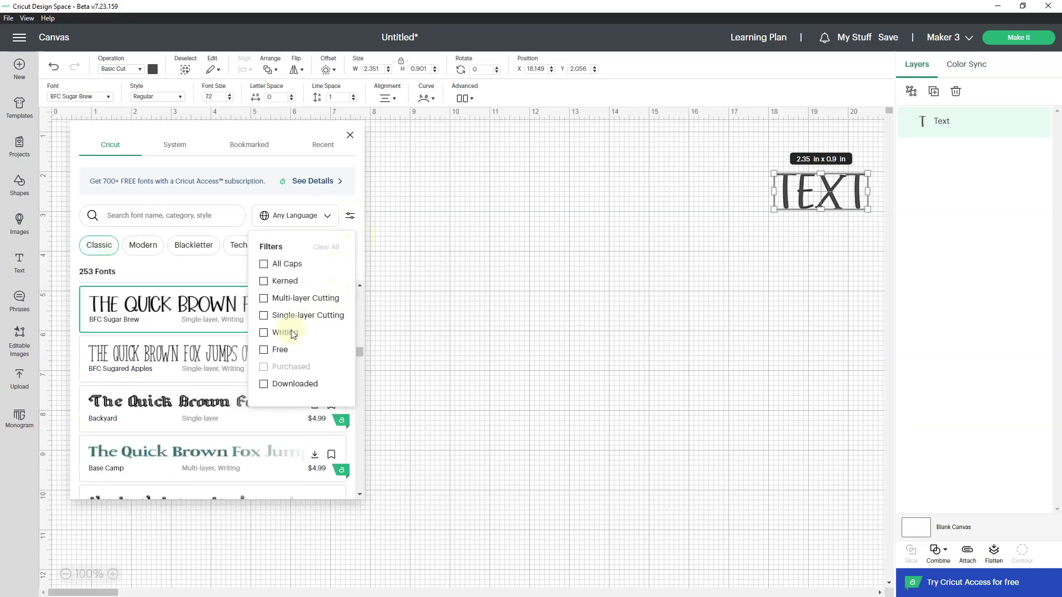
click(264, 350)
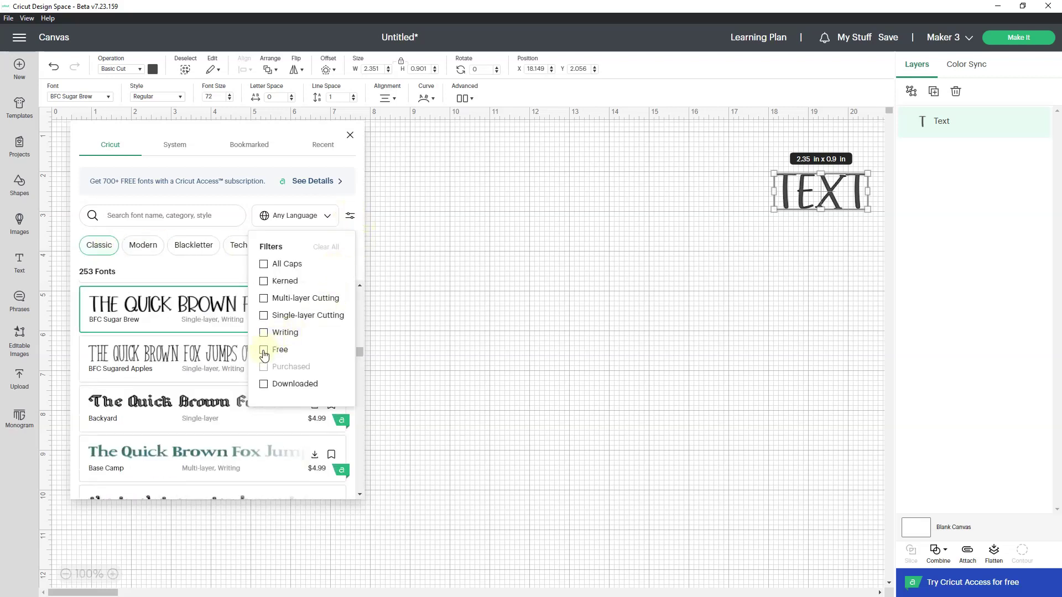
click(264, 264)
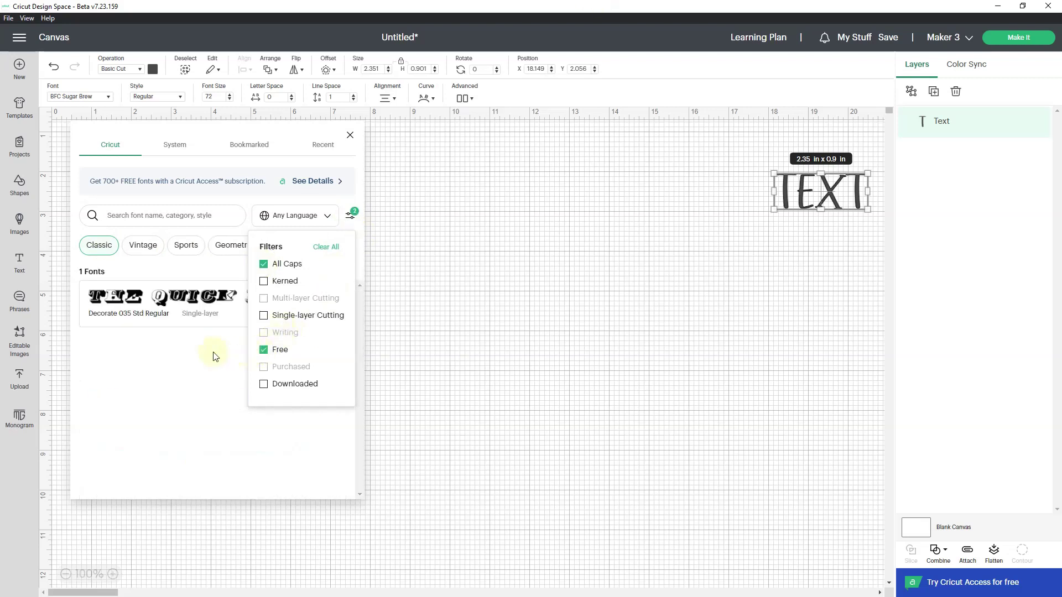
click(97, 246)
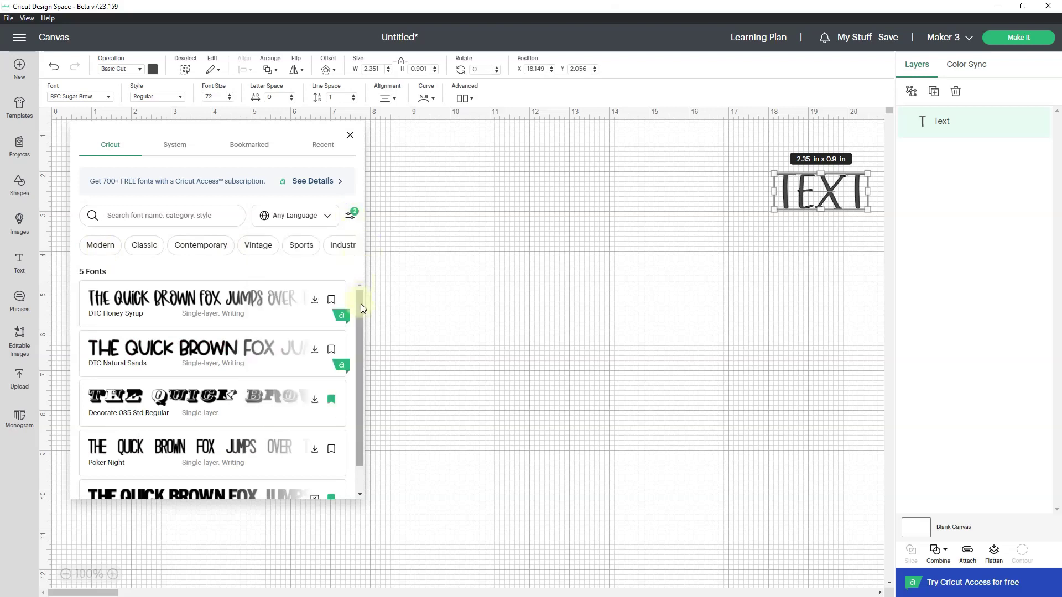
drag(361, 304, 364, 368)
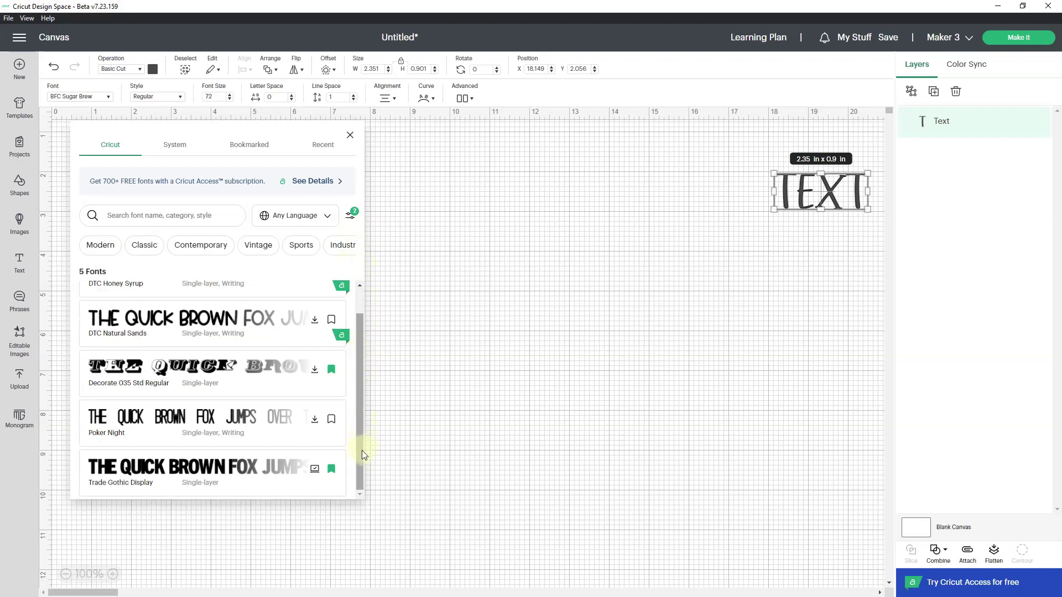
click(176, 467)
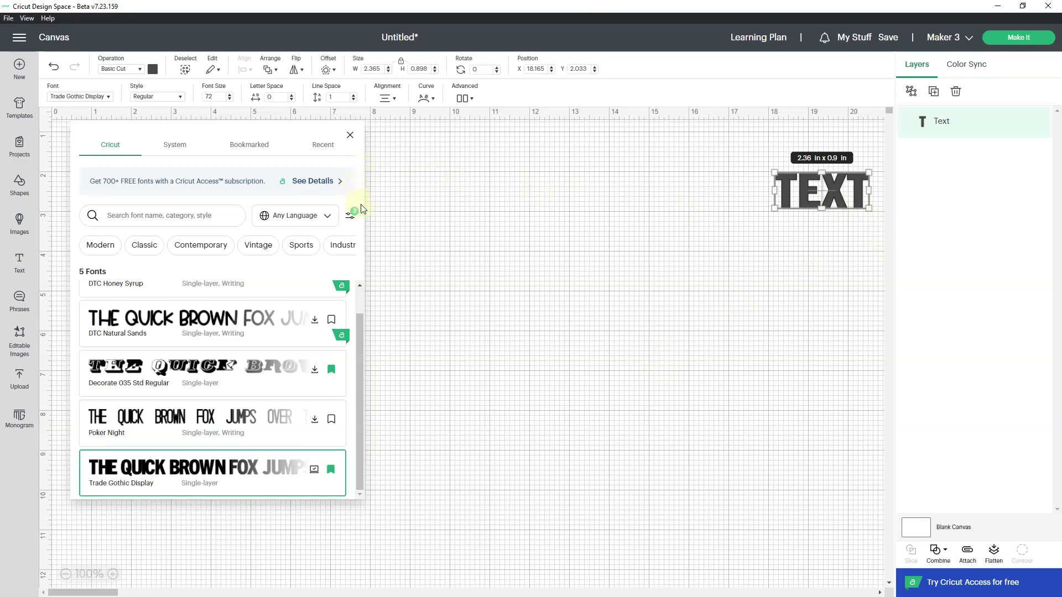
drag(274, 127, 377, 142)
- From Recent, try Challina, BFC Sugar Brew and hello bella, ending on Alexis Mattox - Emma Rae
click(407, 166)
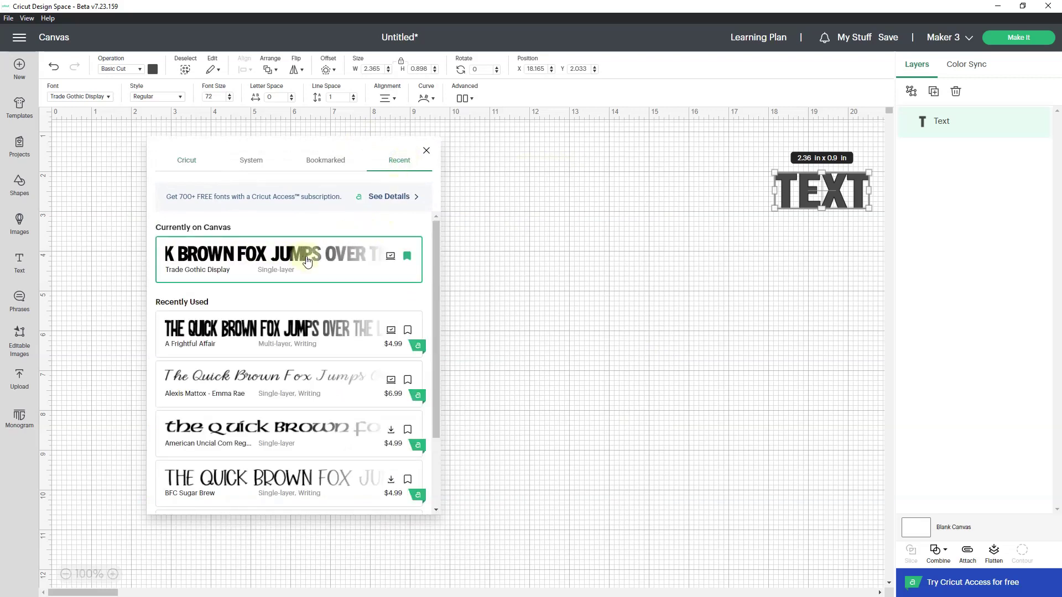
drag(437, 304, 446, 444)
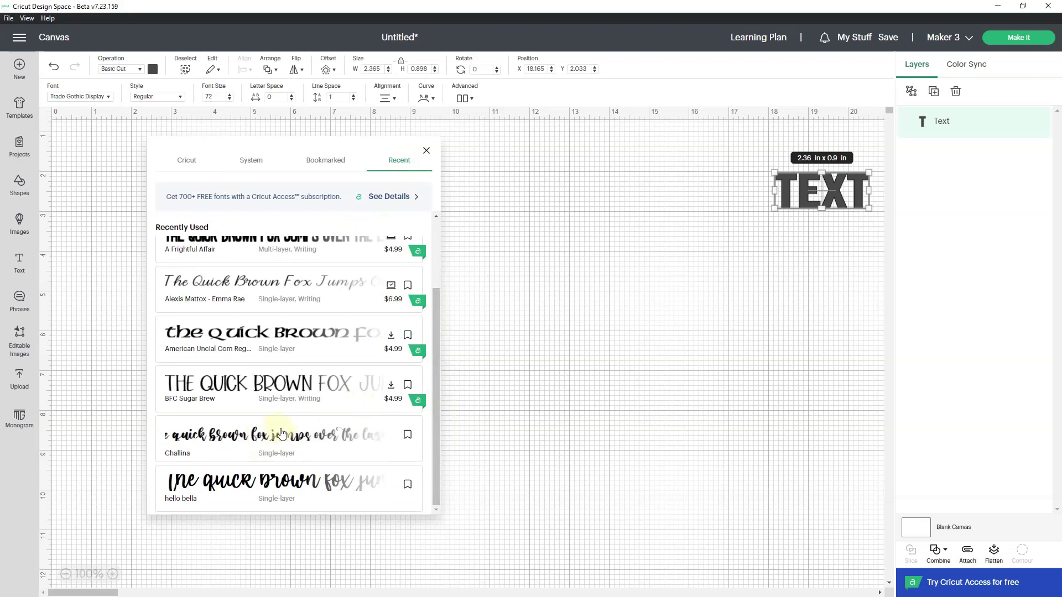
click(283, 434)
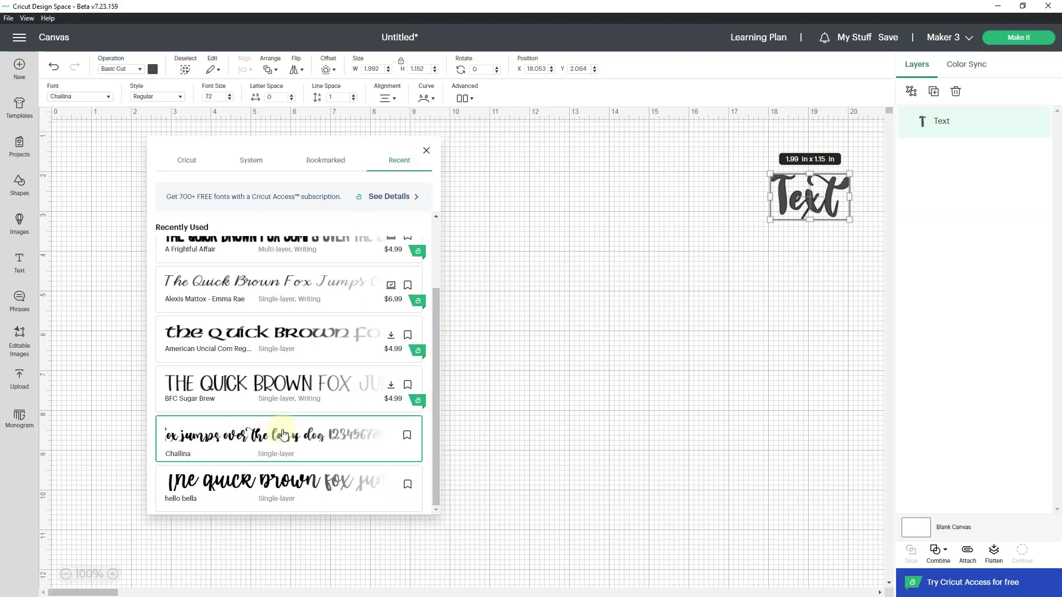
click(262, 392)
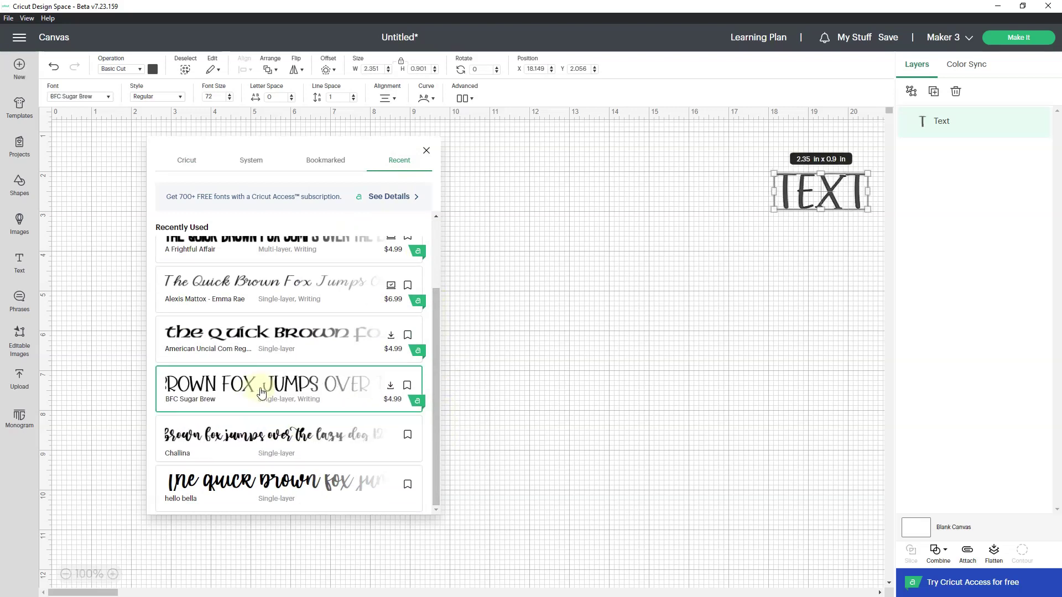
click(262, 483)
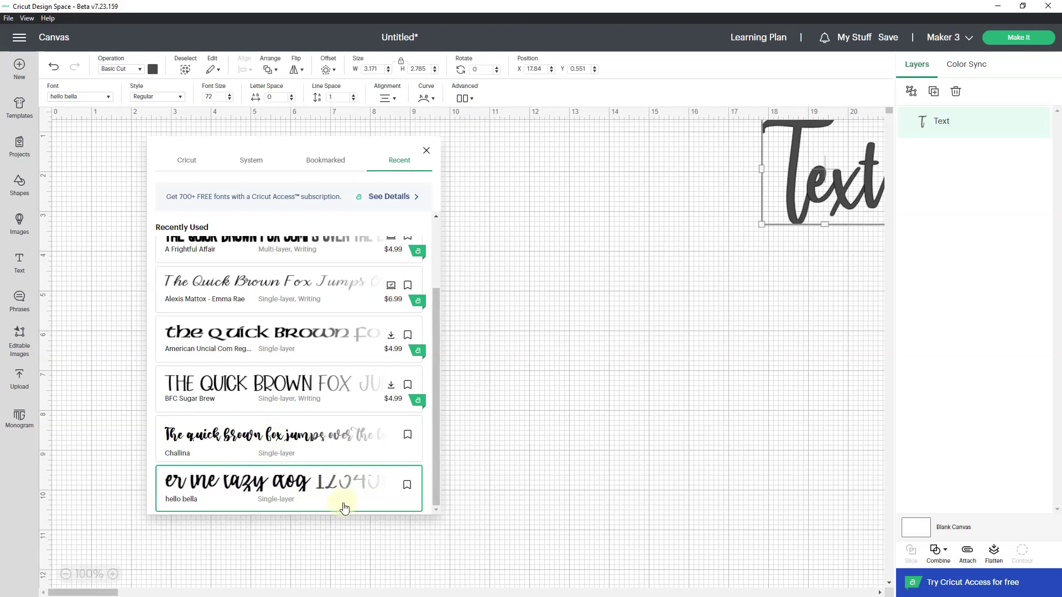
click(262, 289)
click(188, 162)
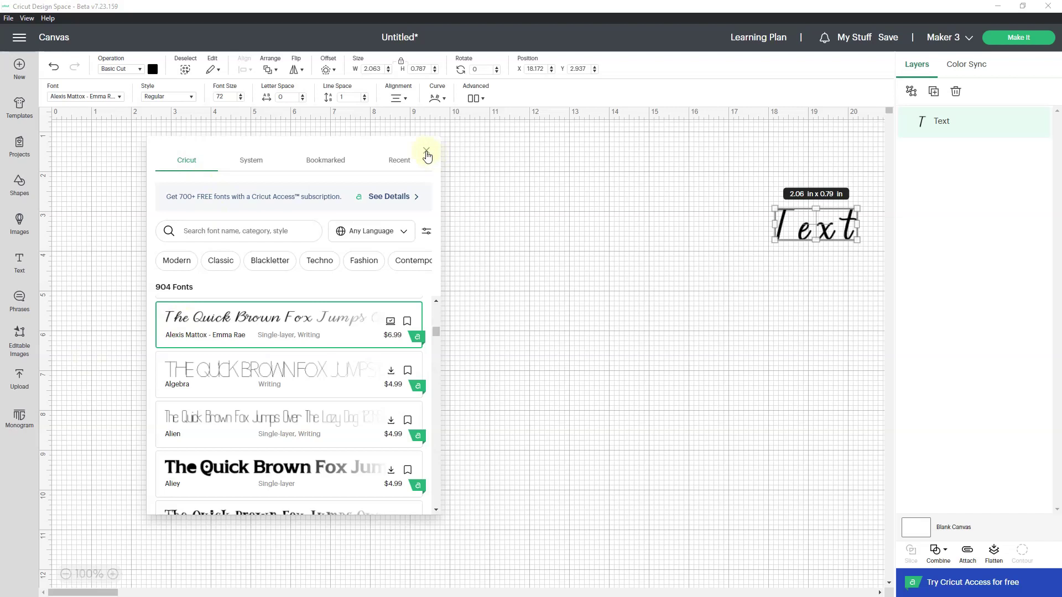
- Close the font popover with its X button
click(427, 152)
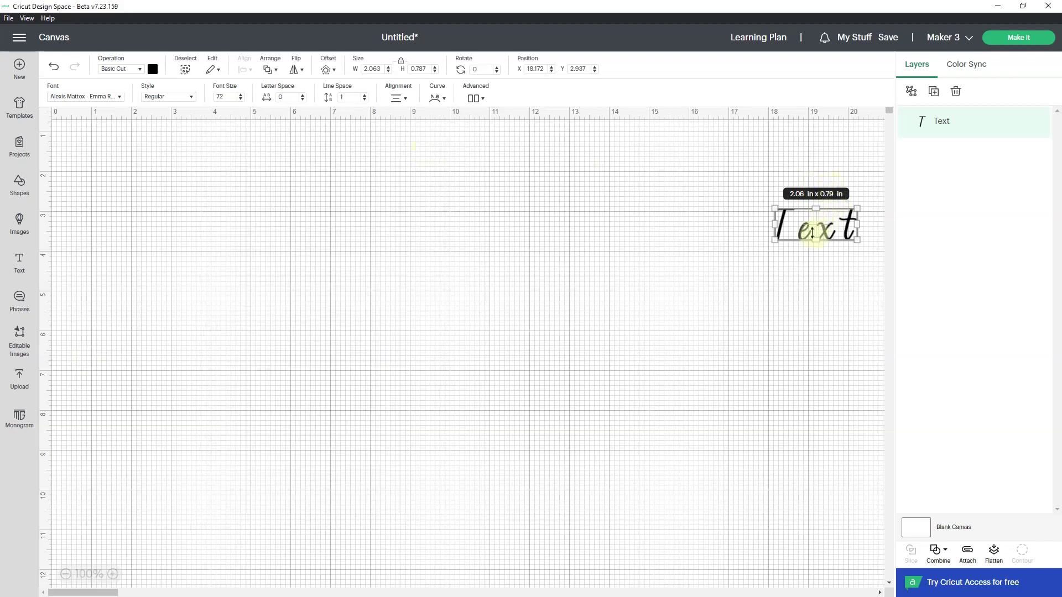